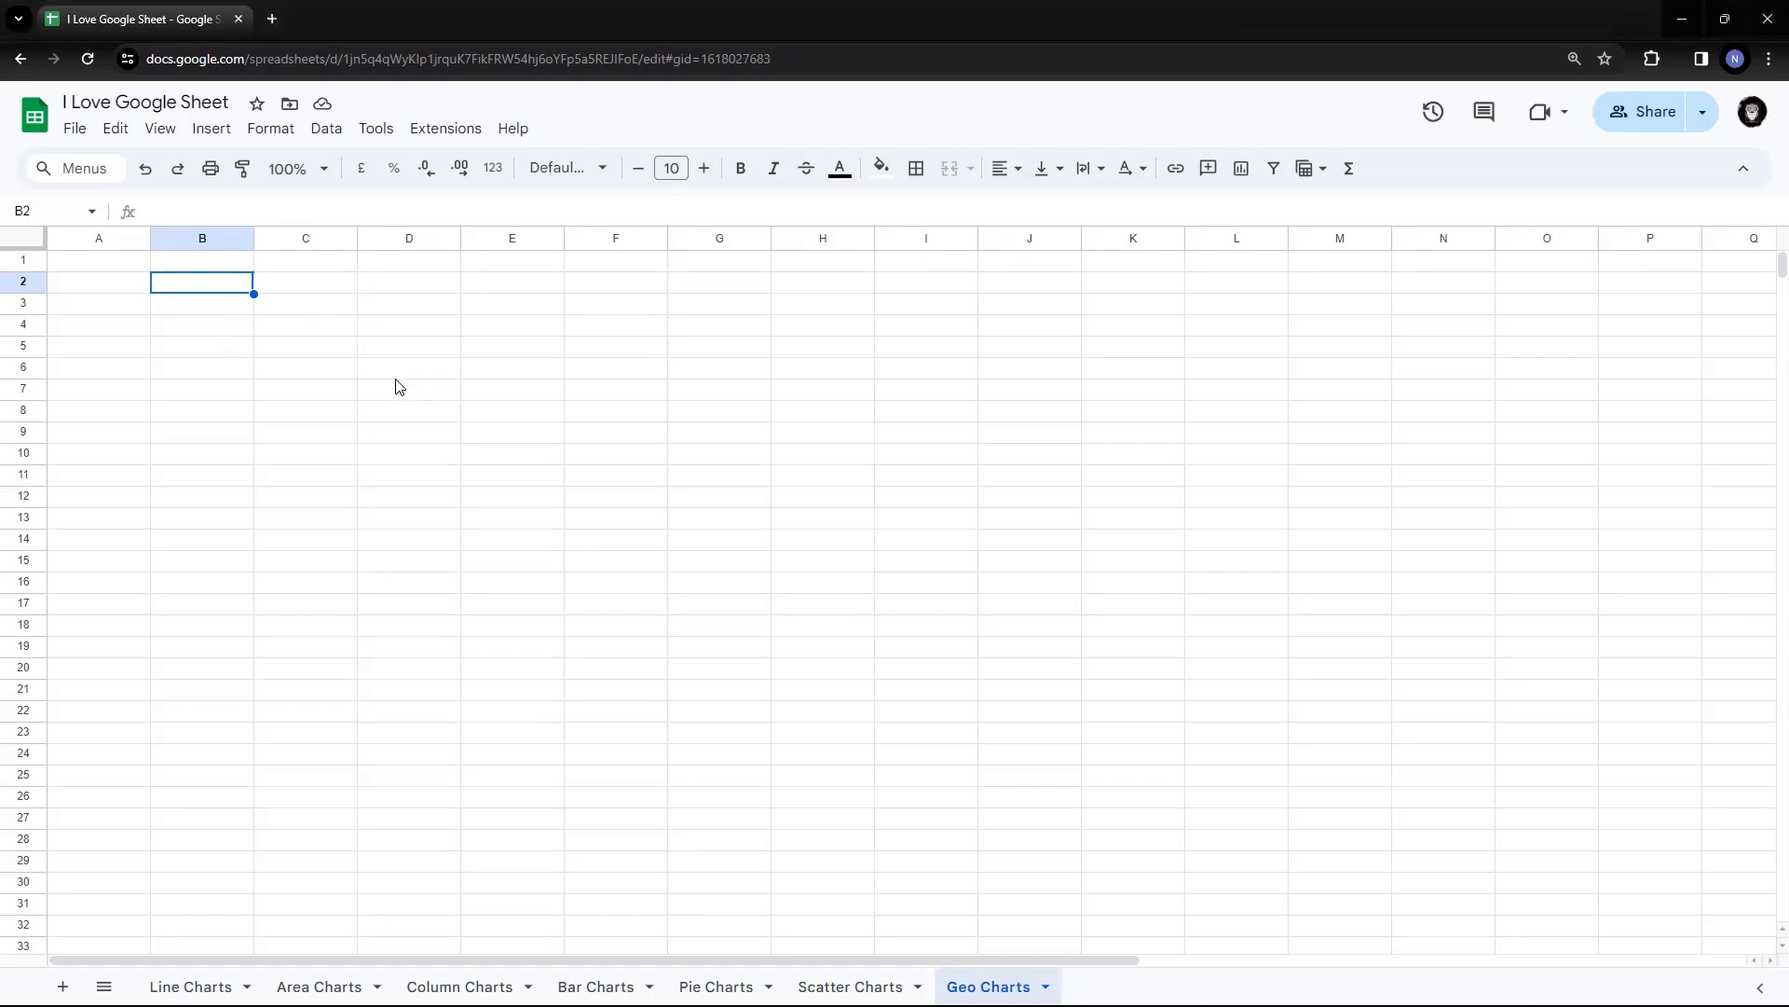
# Fill B2:C6 with Region and Sales data: United States $3,500,000, England $2,200,000, Australia $1,700,000, Germany $2,700,000.
pyautogui.write('Region\tSales United States\t$3,500,000 England\t$2,200,000 Australia\t$1,700,000 Germany\t$2,700,000')
# Remove the $ signs from the Sales values by replacing all of them with nothing in Find and replace.
pyautogui.click(297, 236)
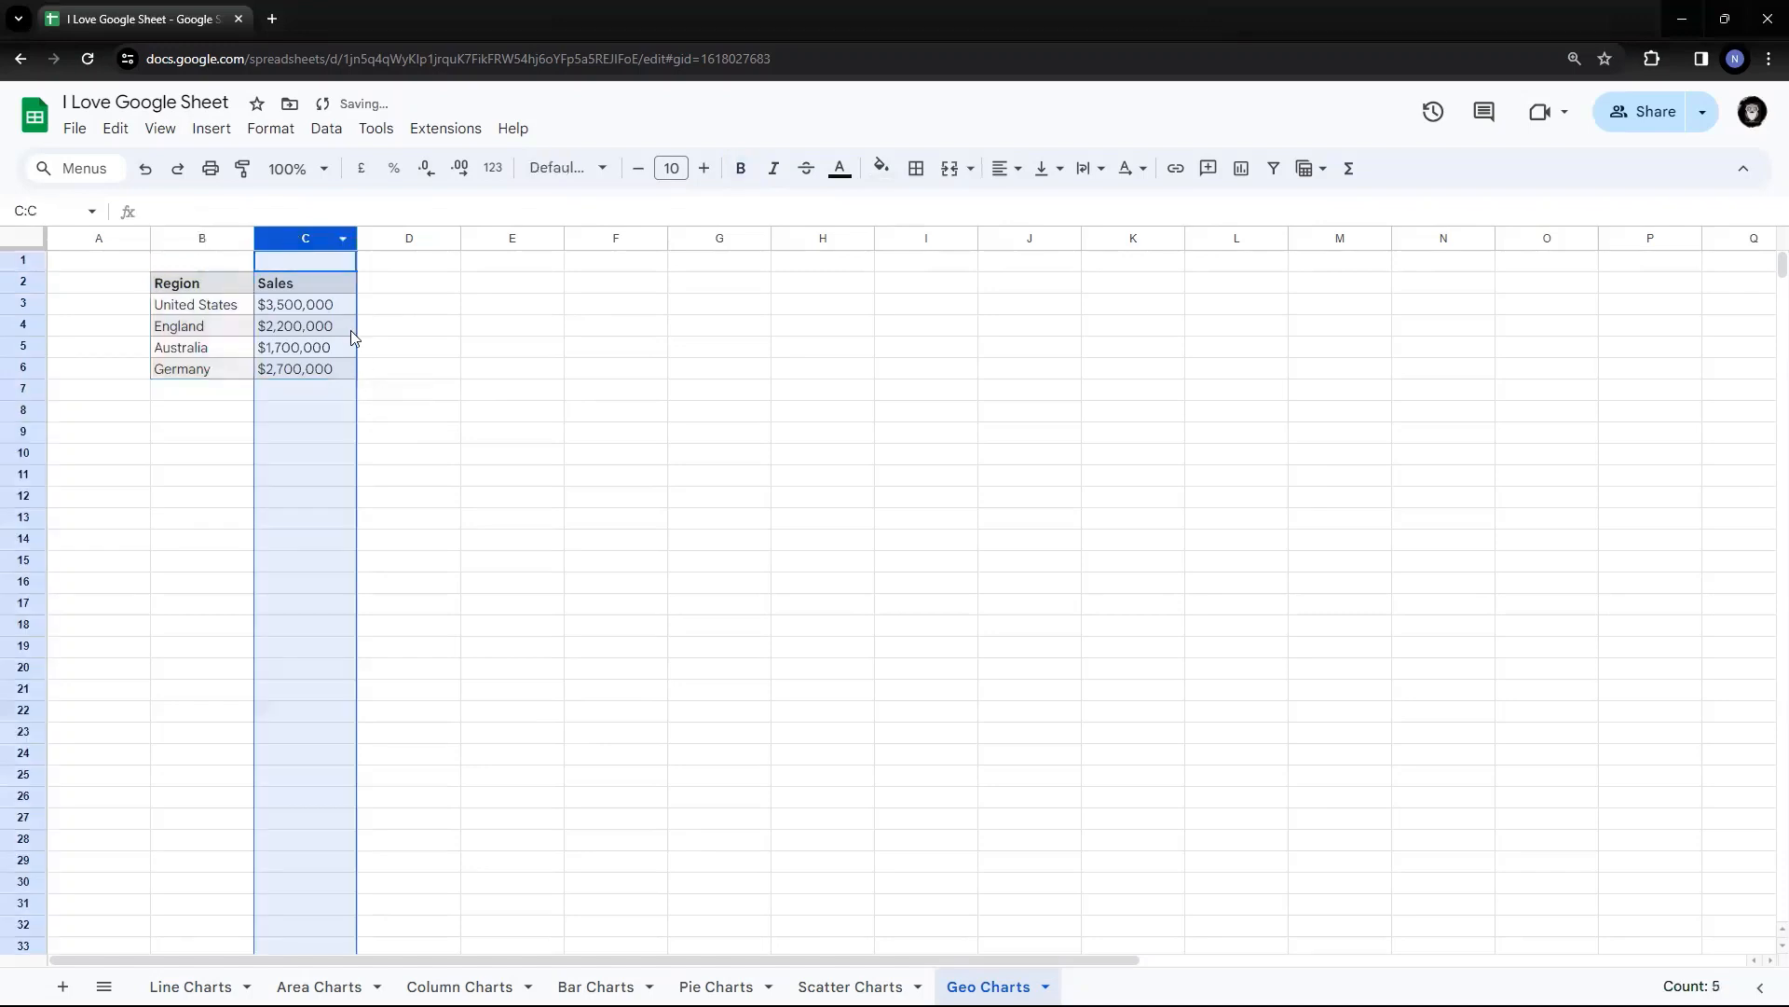
pyautogui.hotkey('ctrl', 'f')
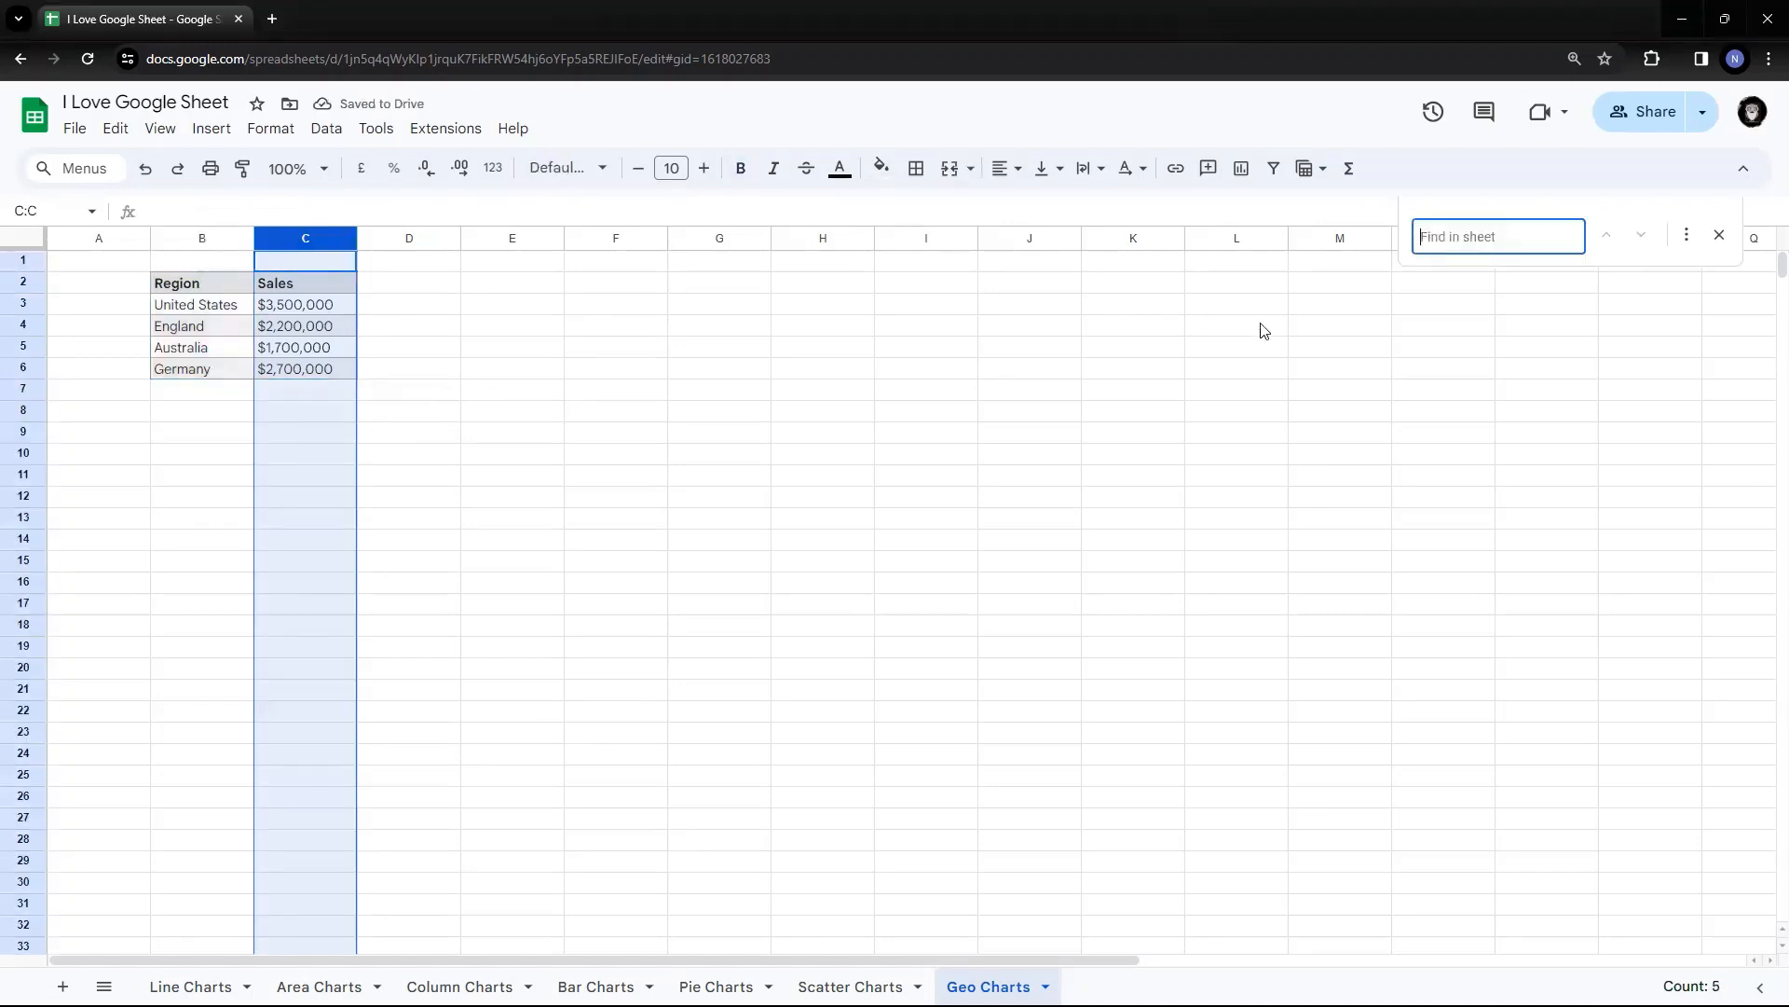
pyautogui.write('$')
pyautogui.click(1684, 237)
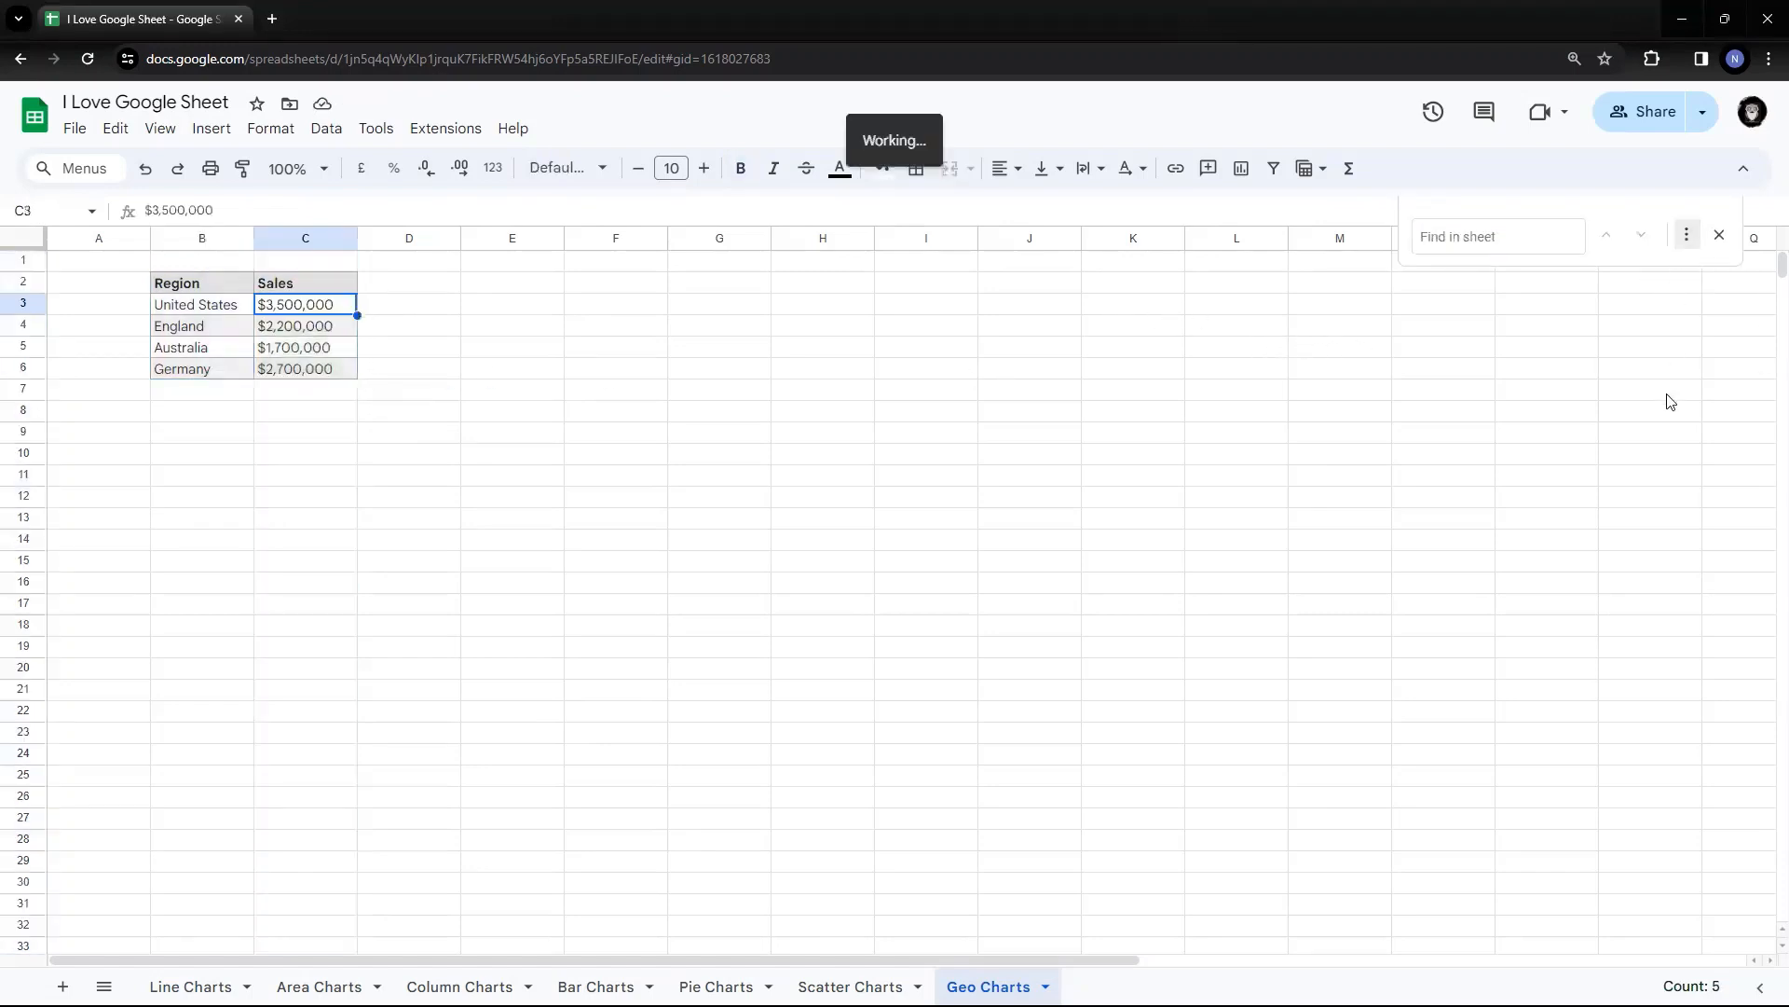
pyautogui.click(968, 793)
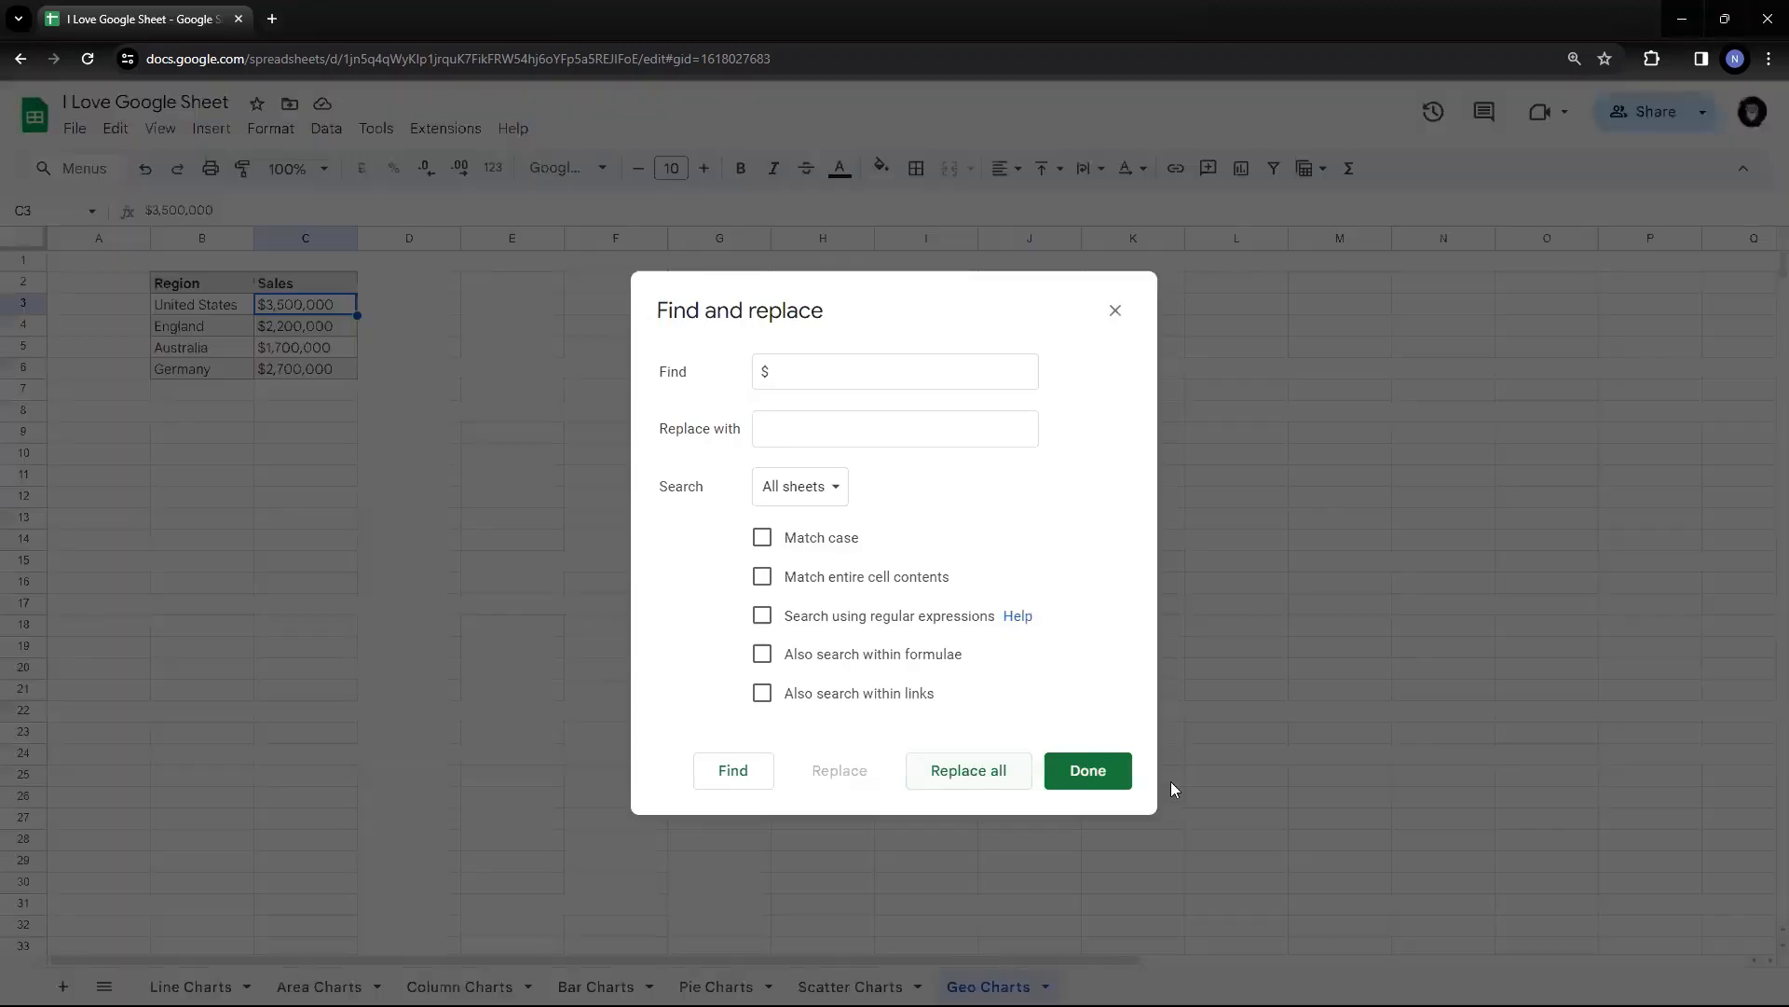
pyautogui.click(1020, 601)
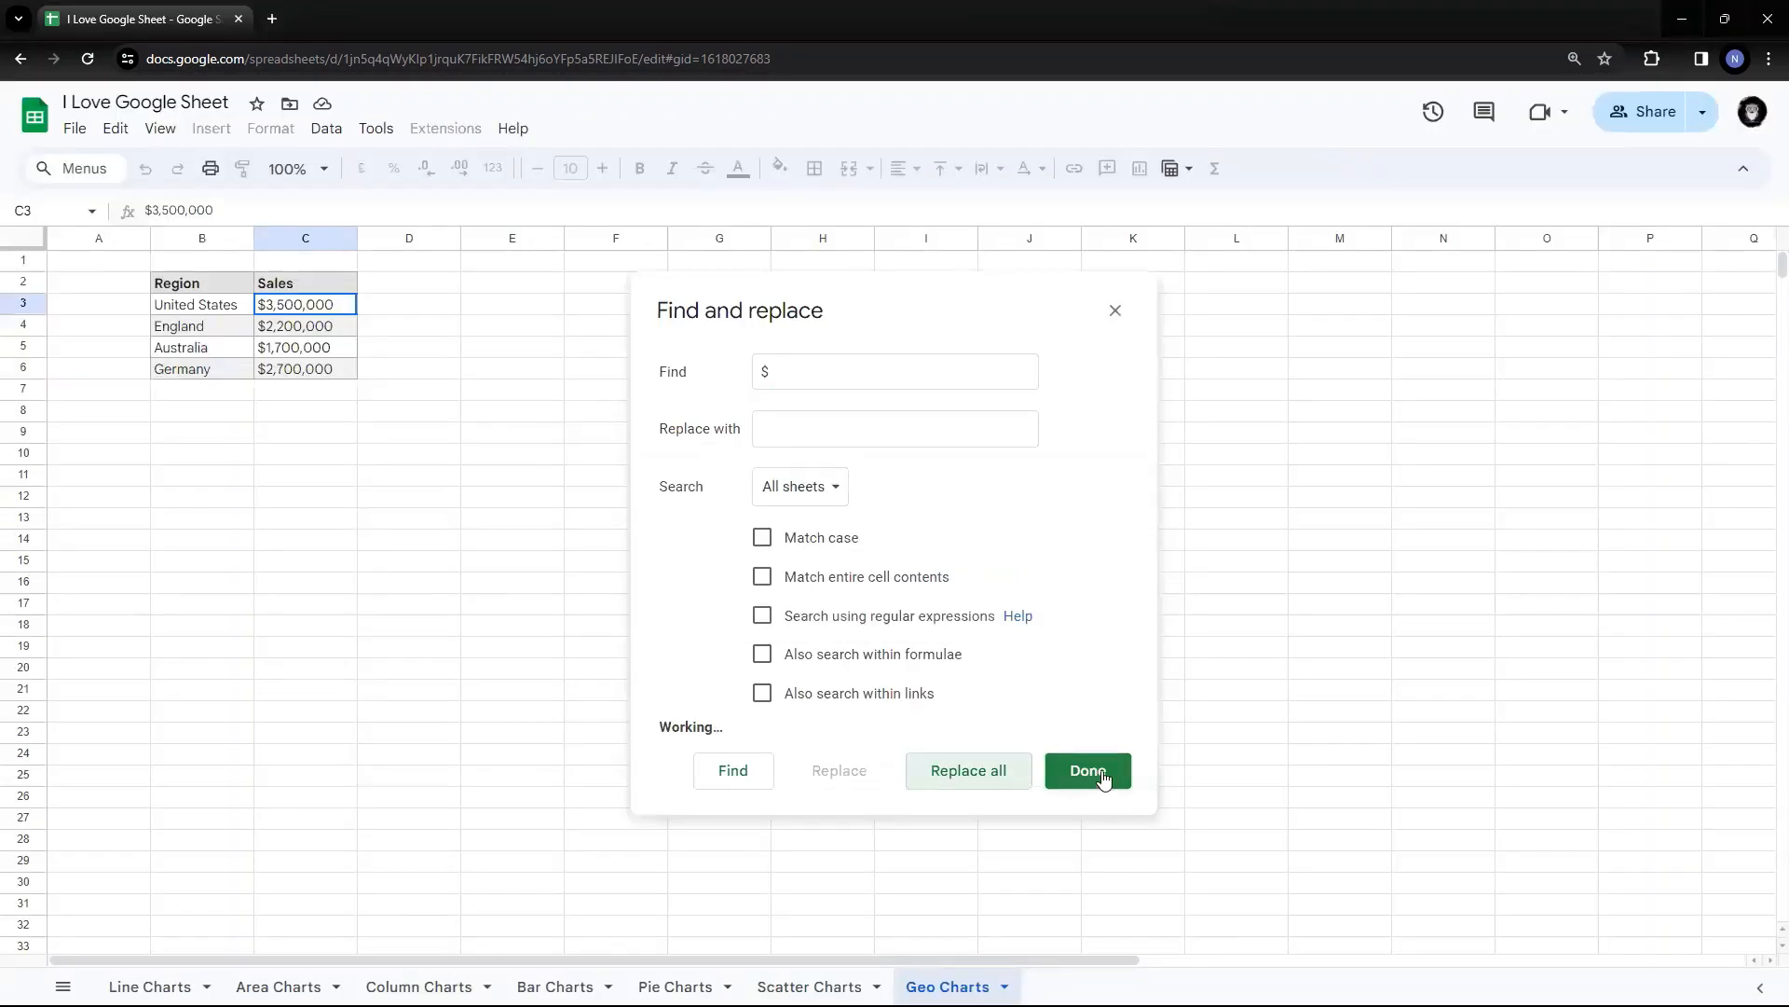
pyautogui.click(1101, 776)
# Insert a chart from the range B2:C6 and place it directly below the Region and Sales table.
pyautogui.moveTo(221, 292); pyautogui.dragTo(306, 372)
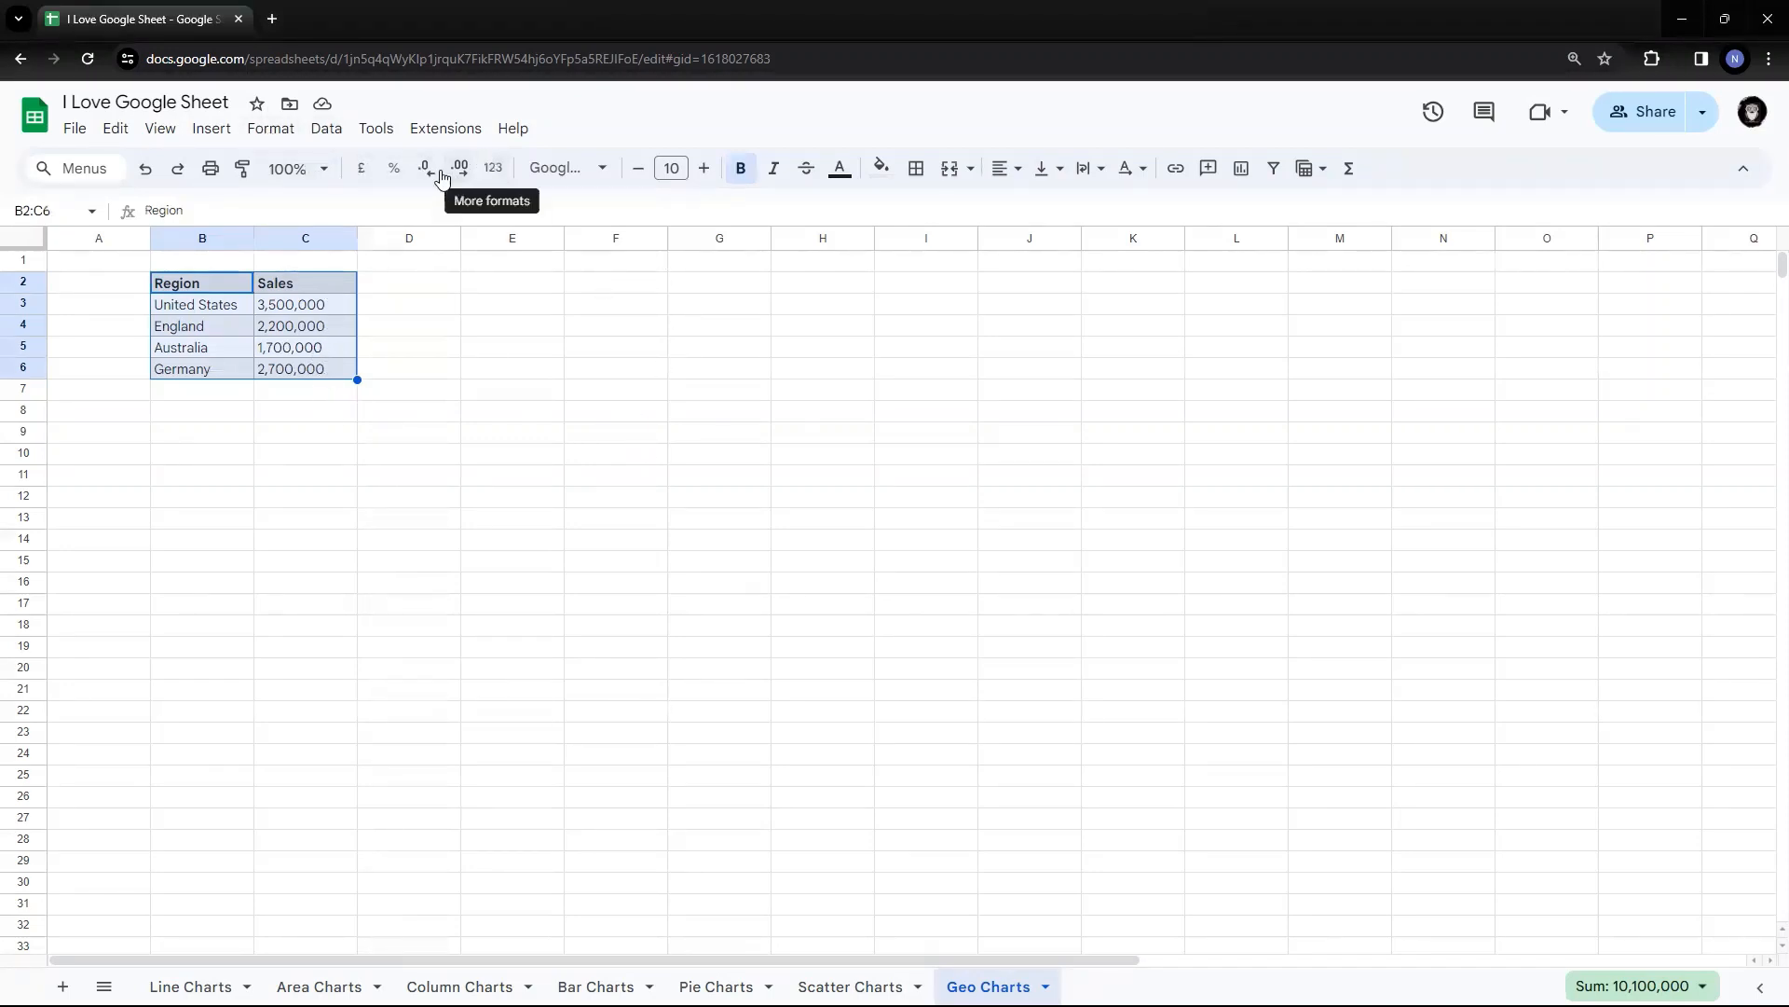
pyautogui.click(209, 129)
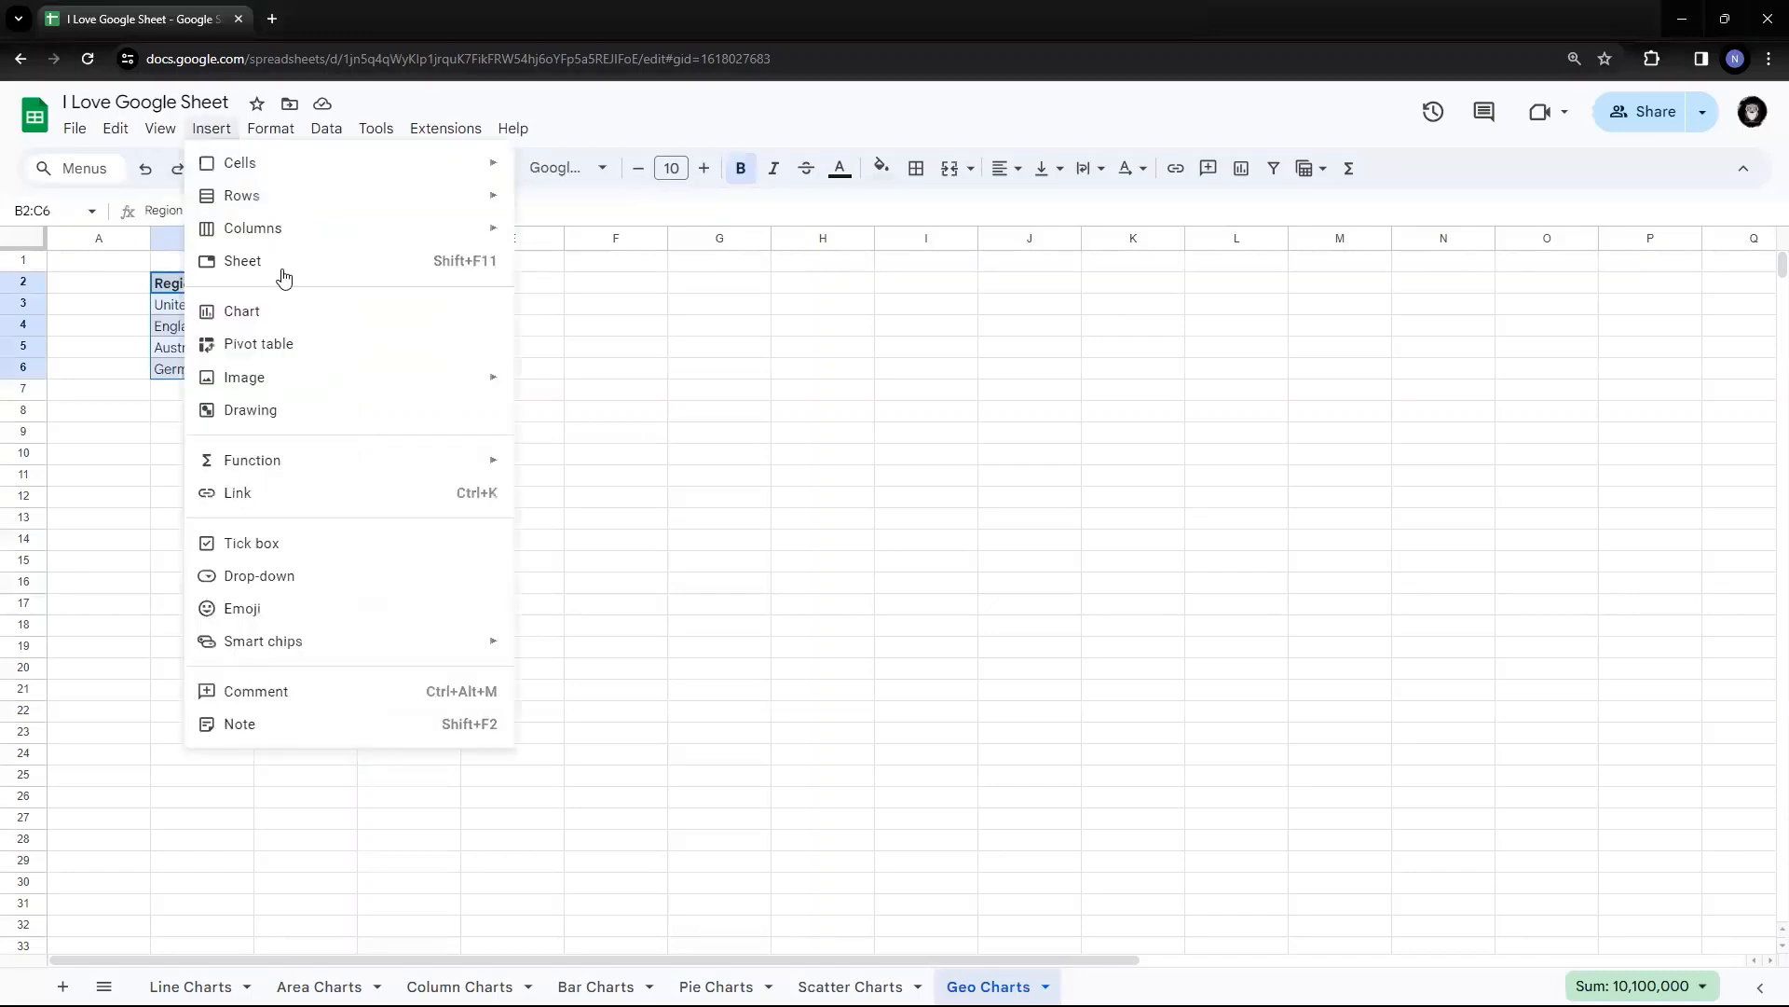
pyautogui.click(283, 311)
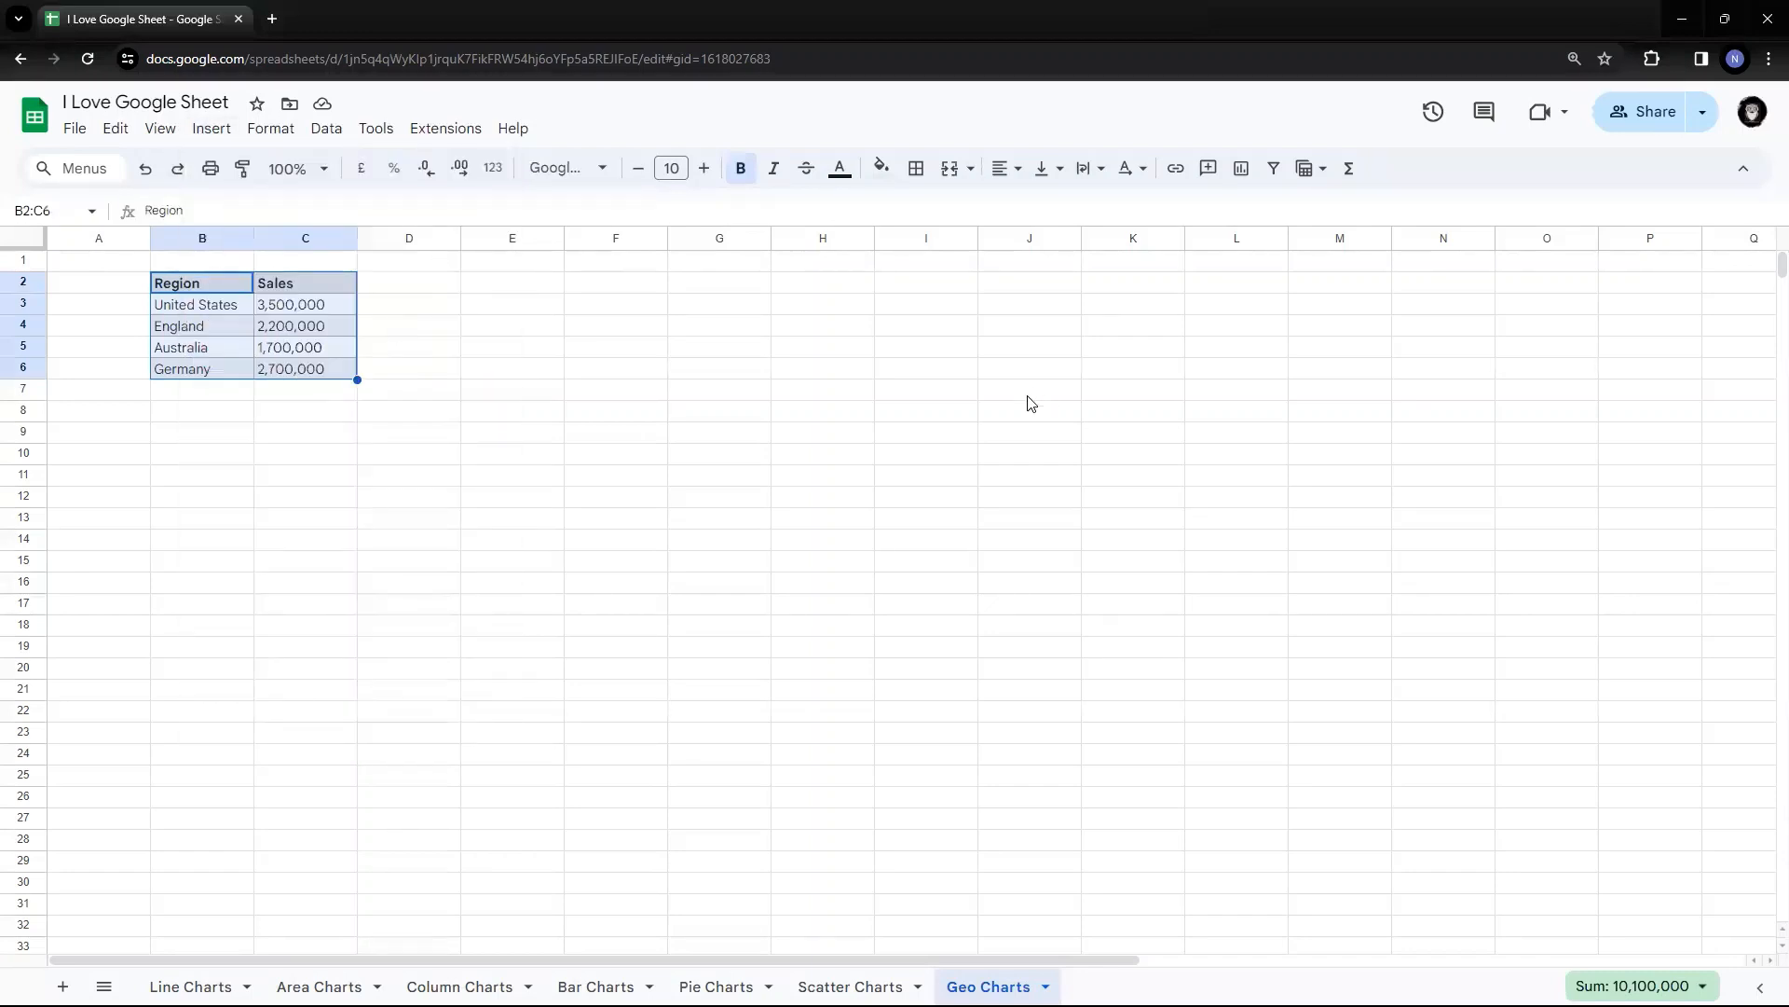
pyautogui.moveTo(895, 407); pyautogui.dragTo(641, 406)
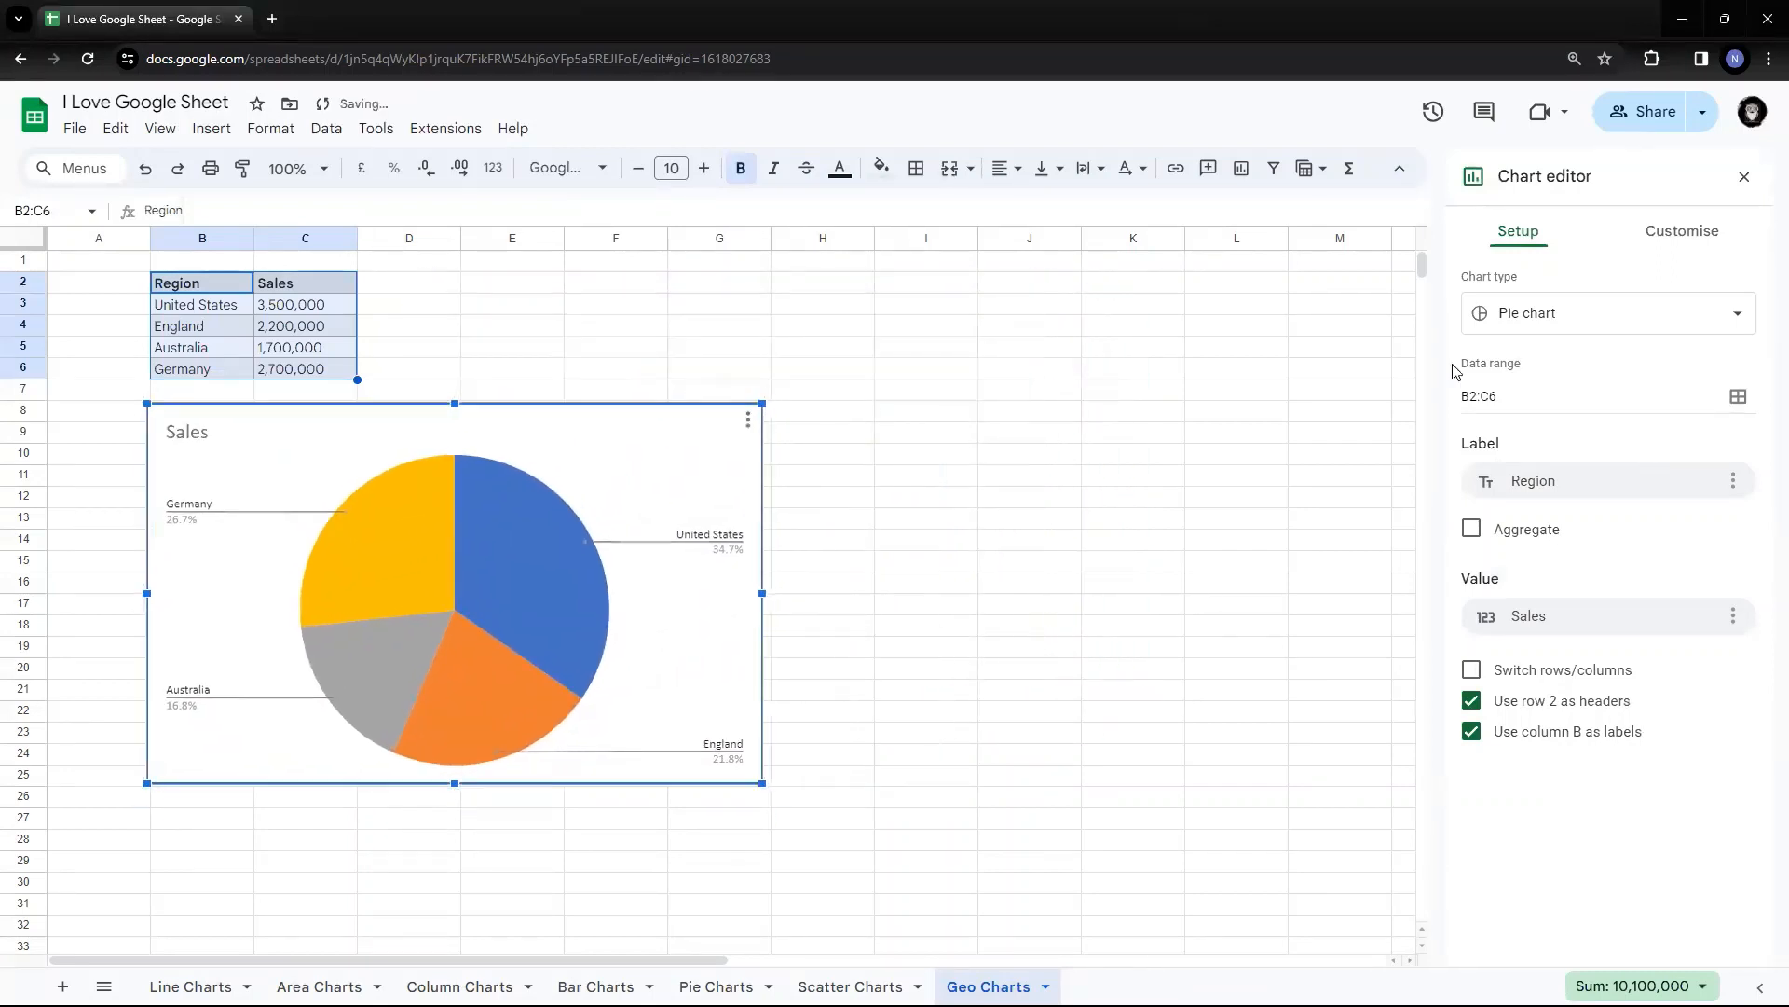
# Change the sales chart's type from pie to Geo chart and check its colour legend.
pyautogui.click(1693, 313)
pyautogui.scroll(-6, 1629, 545)
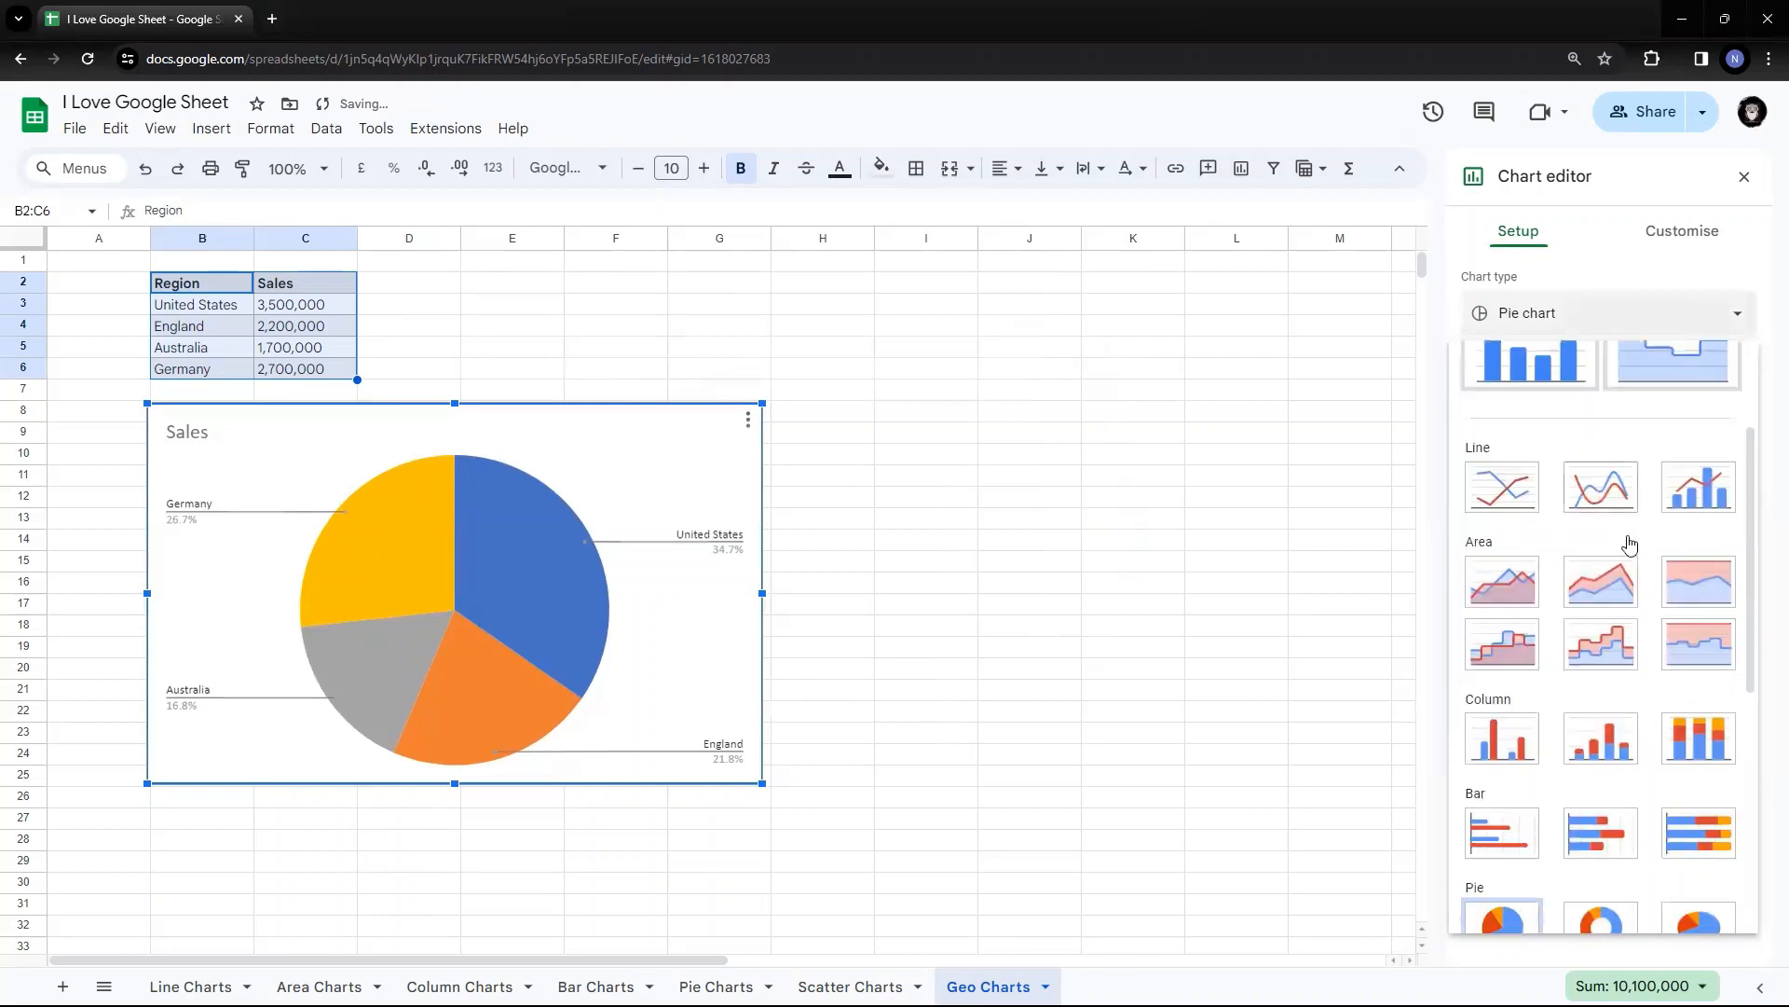
pyautogui.scroll(-2, 1615, 528)
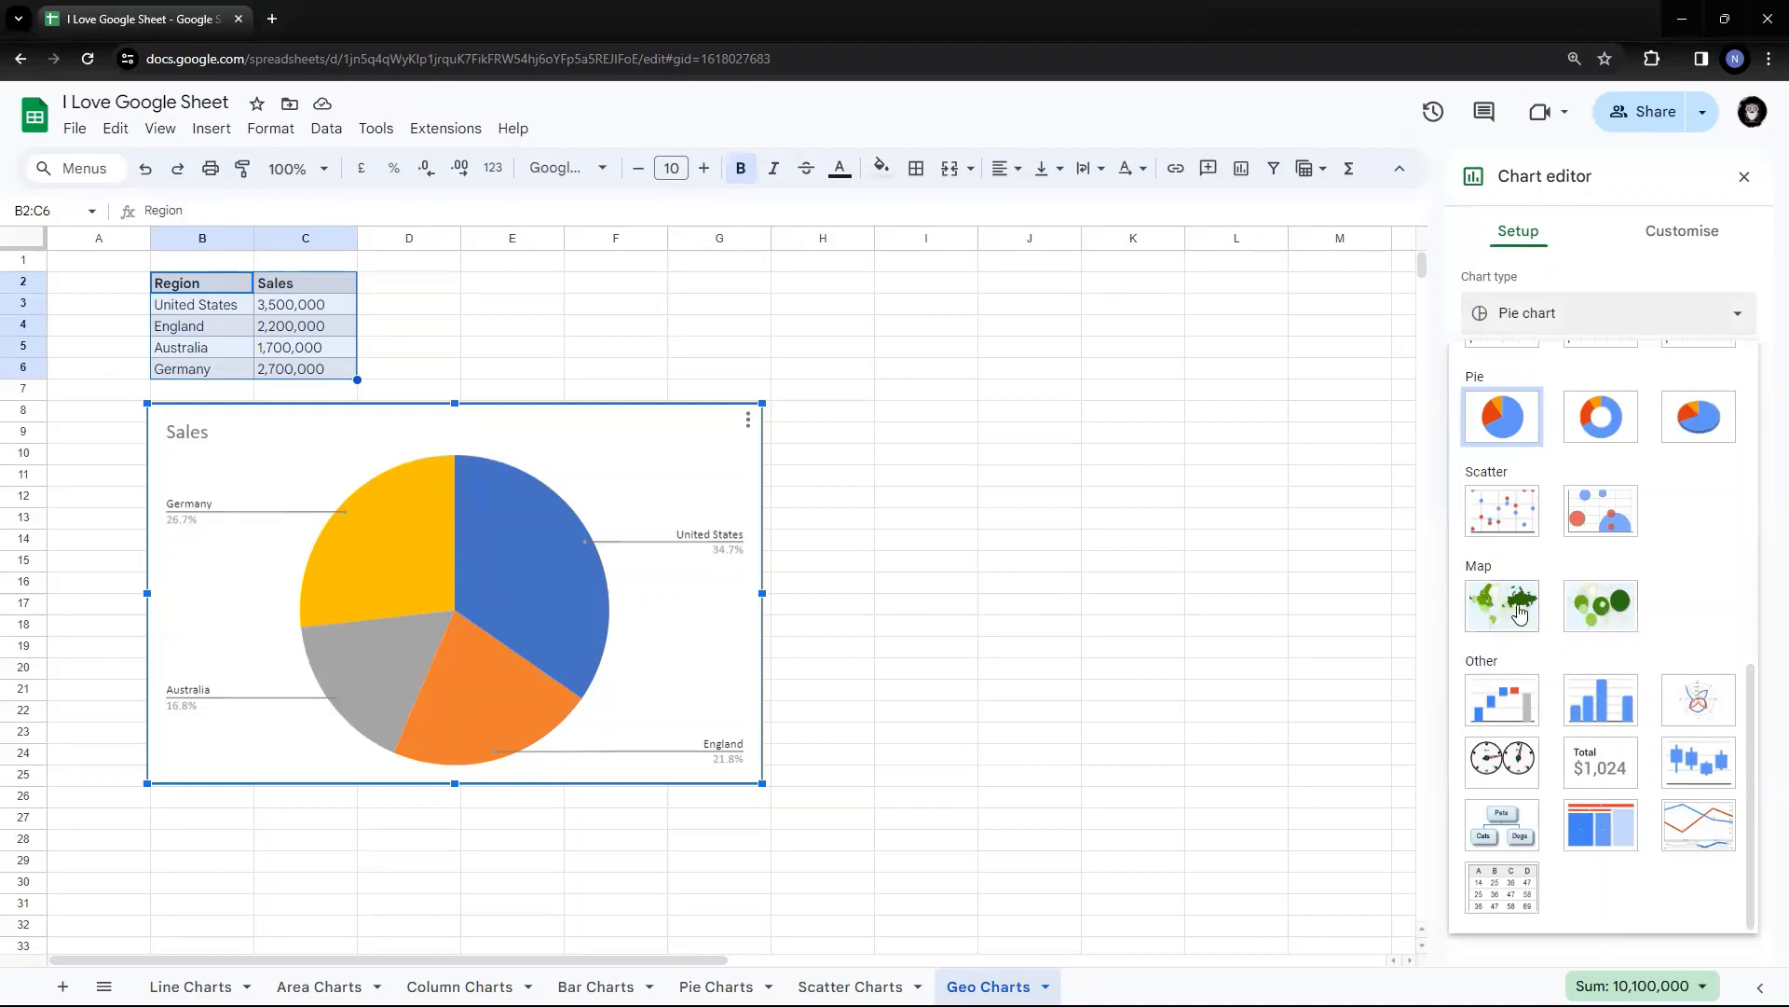
pyautogui.click(1490, 603)
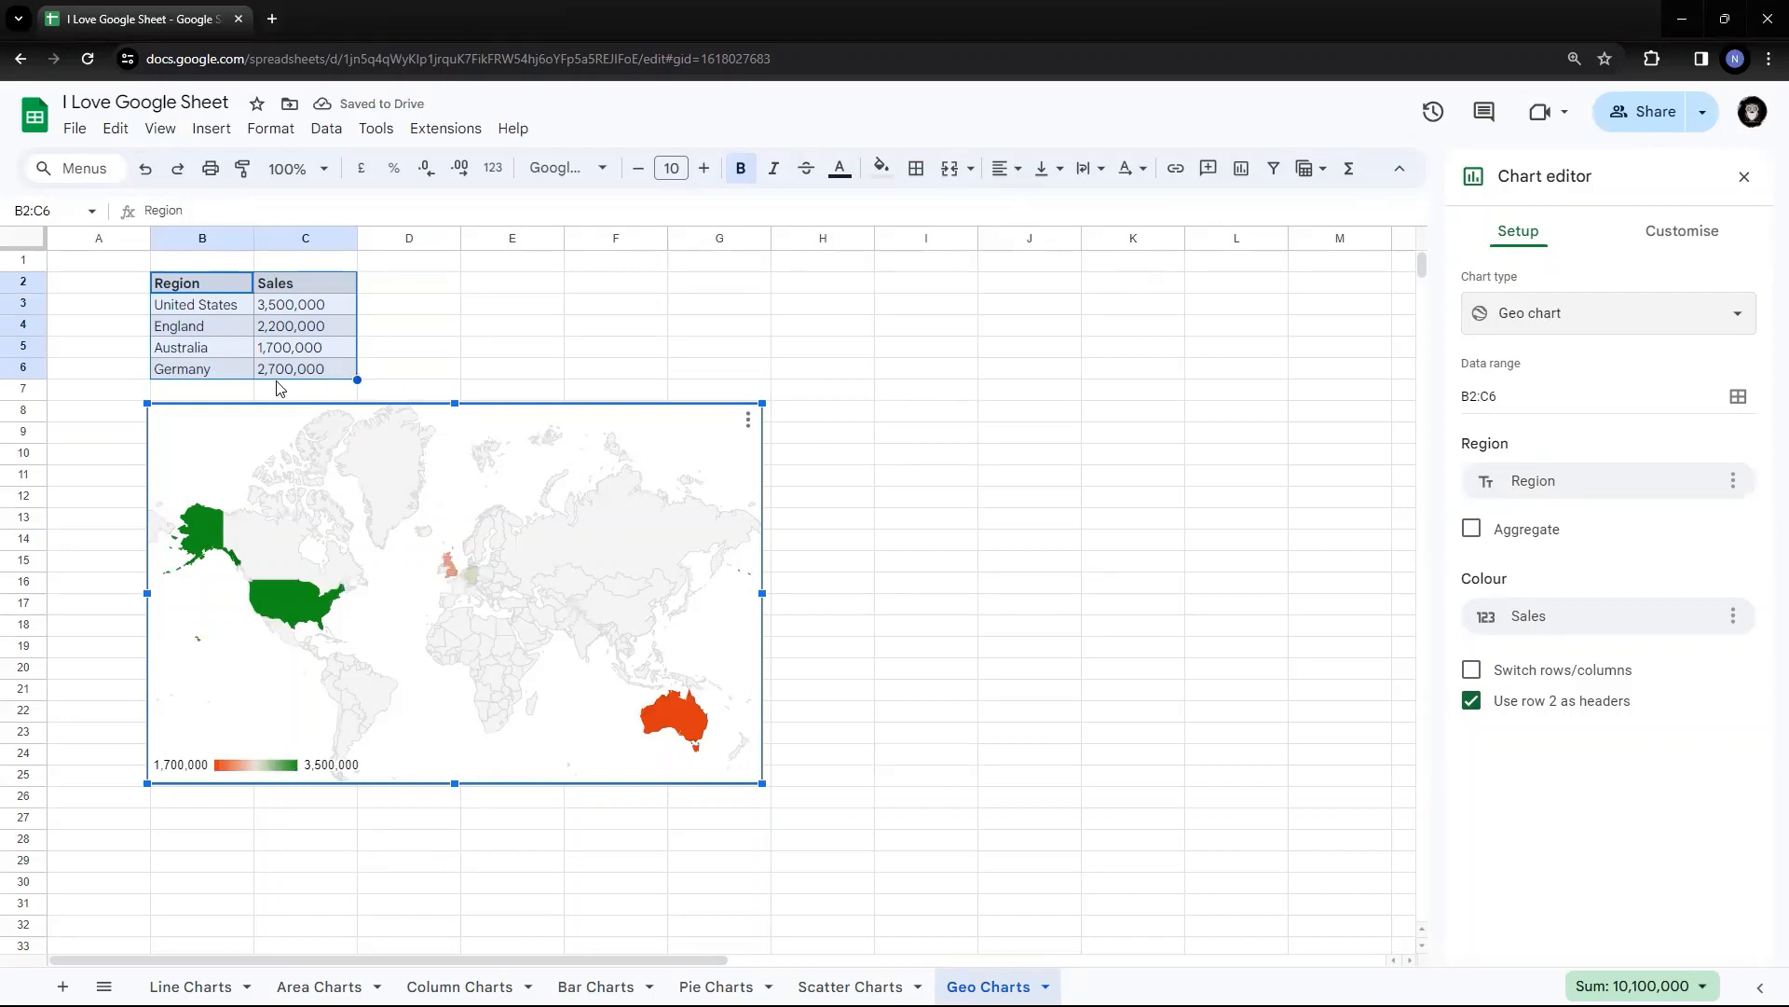
pyautogui.moveTo(203, 536)
pyautogui.moveTo(148, 746); pyautogui.dragTo(367, 783)
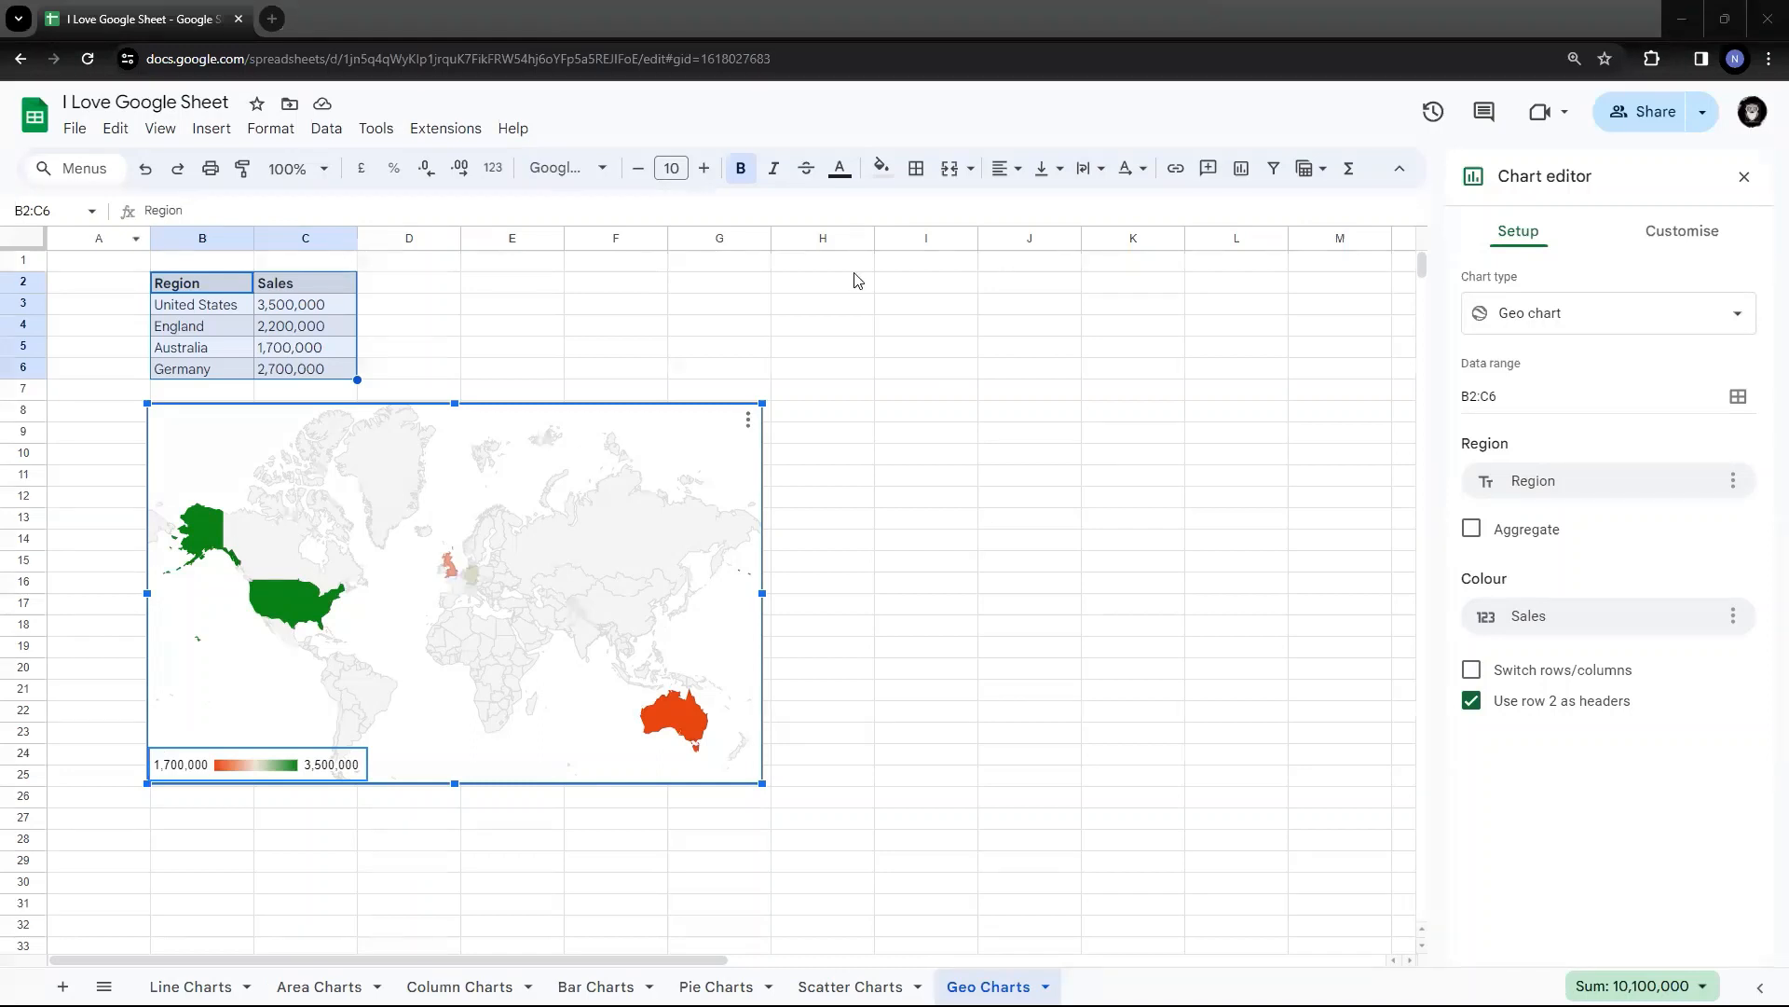
# Reopen the geo chart for editing and review its chart style customisation options.
pyautogui.click(1026, 283)
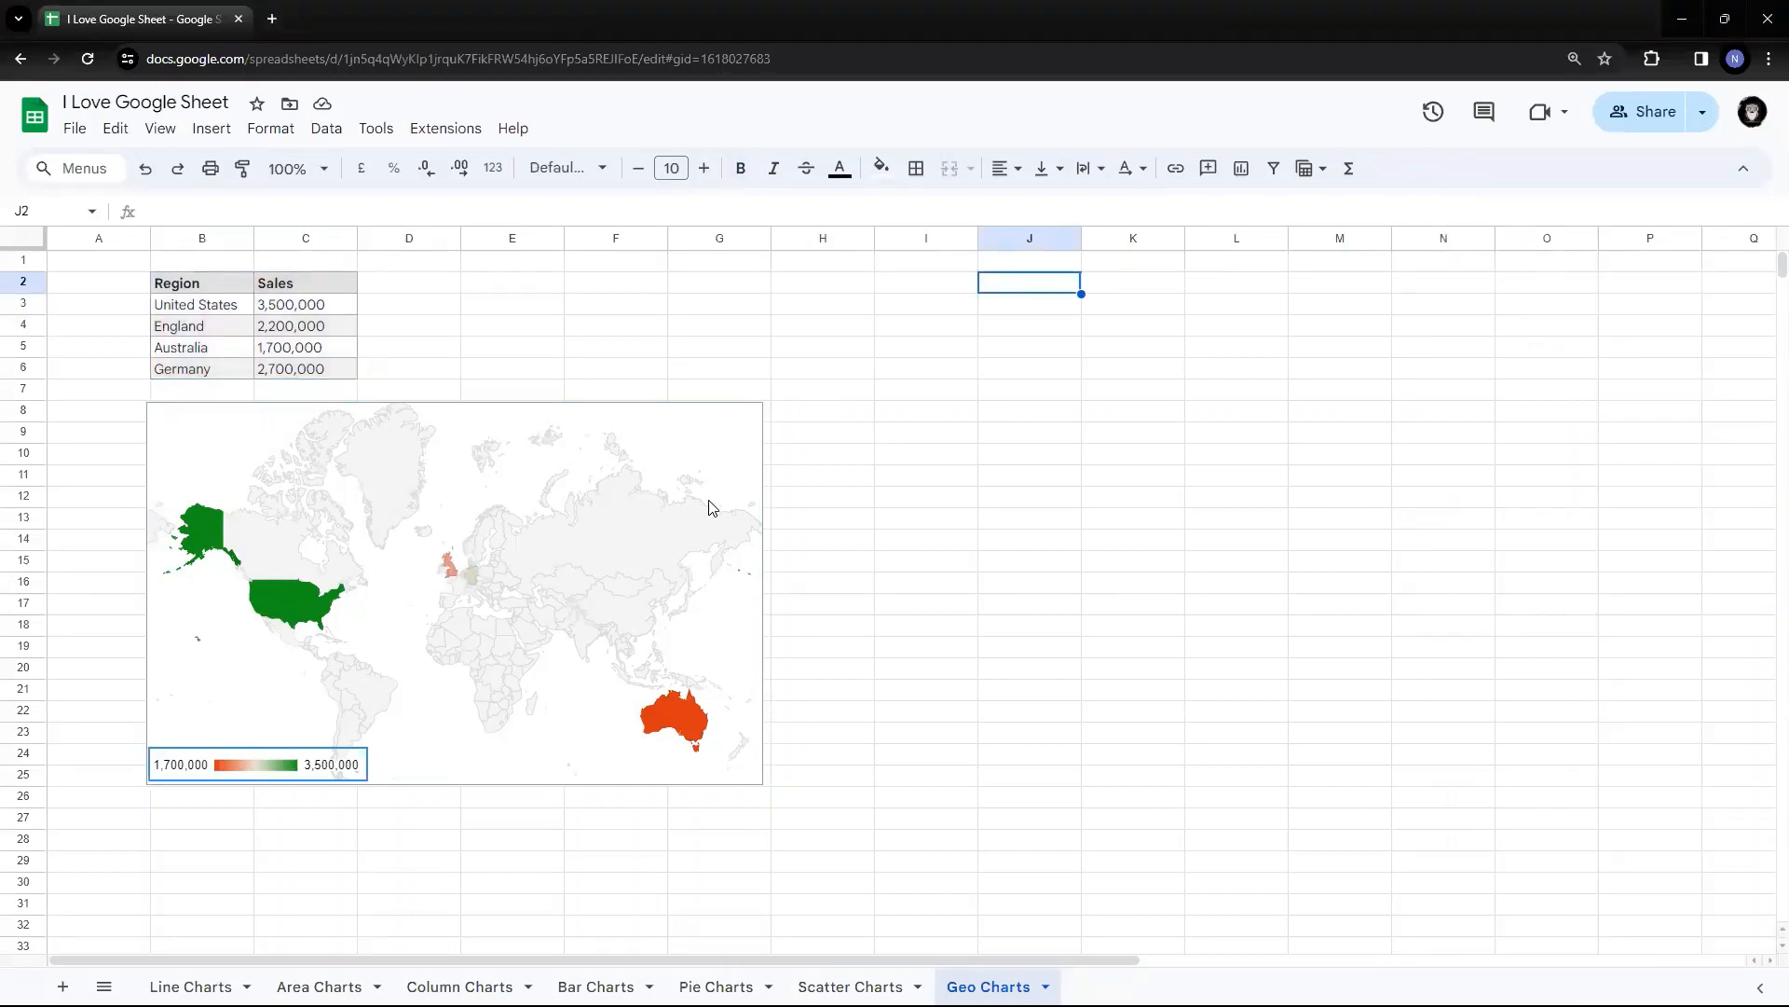
pyautogui.click(713, 504)
pyautogui.click(750, 424)
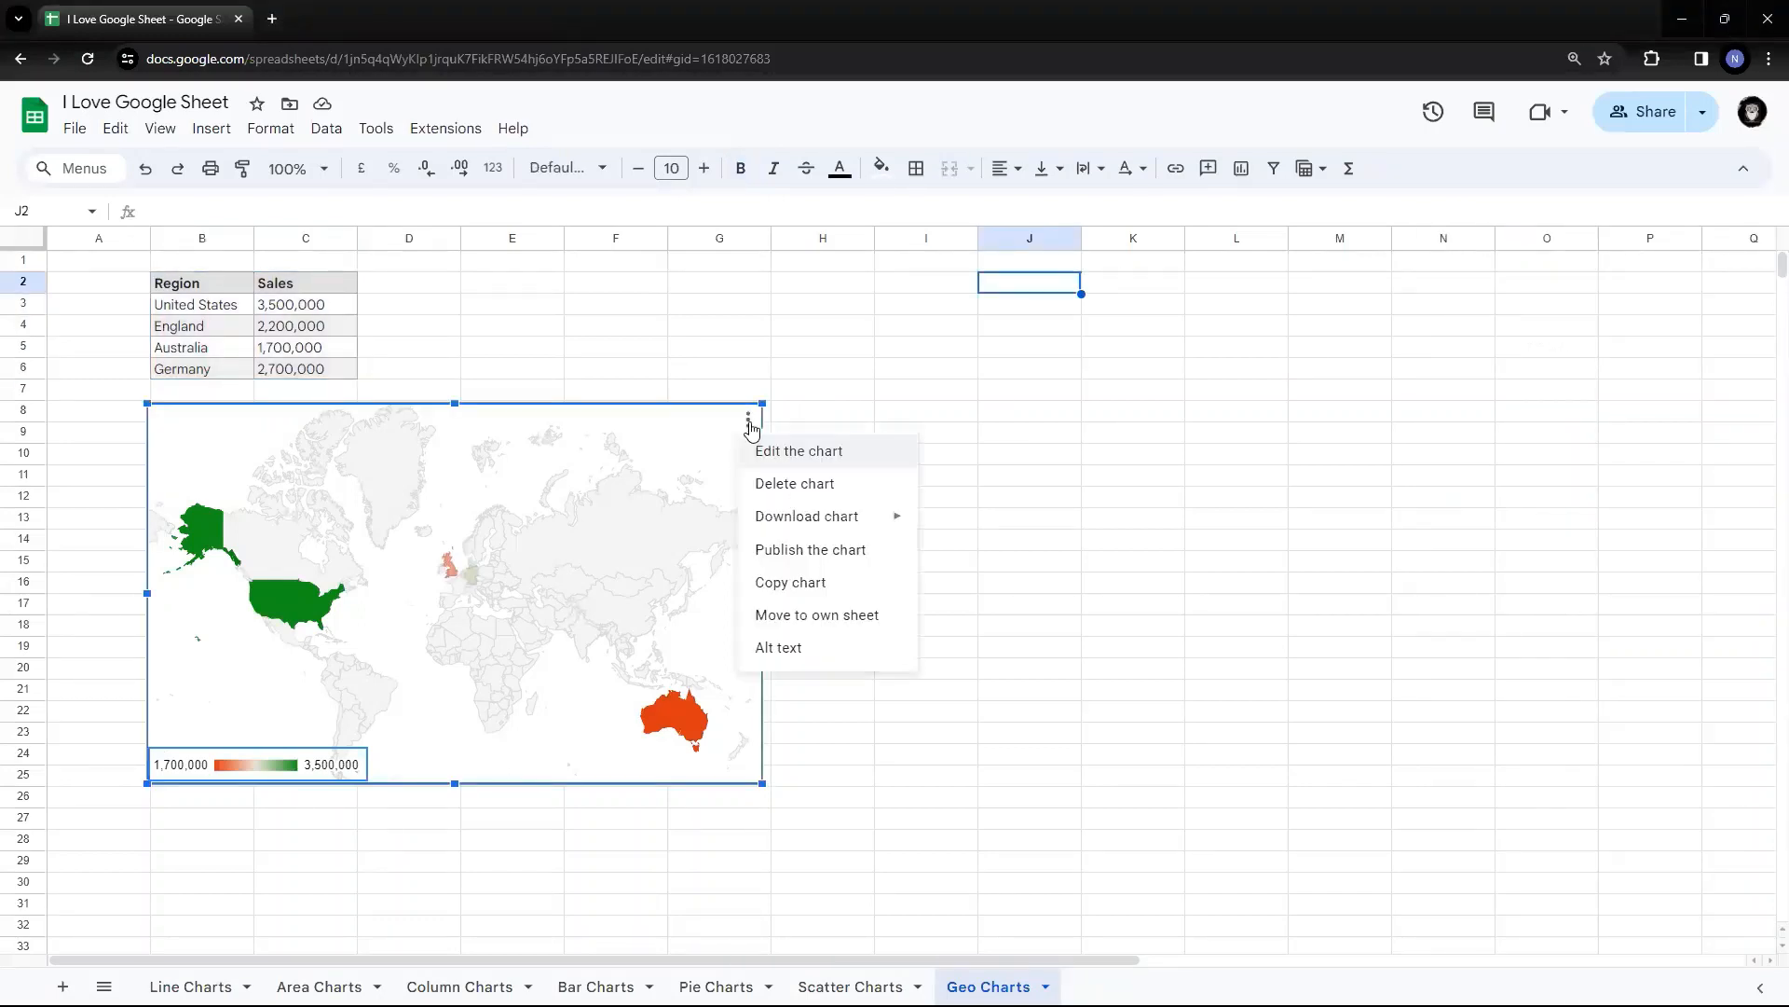
pyautogui.click(801, 451)
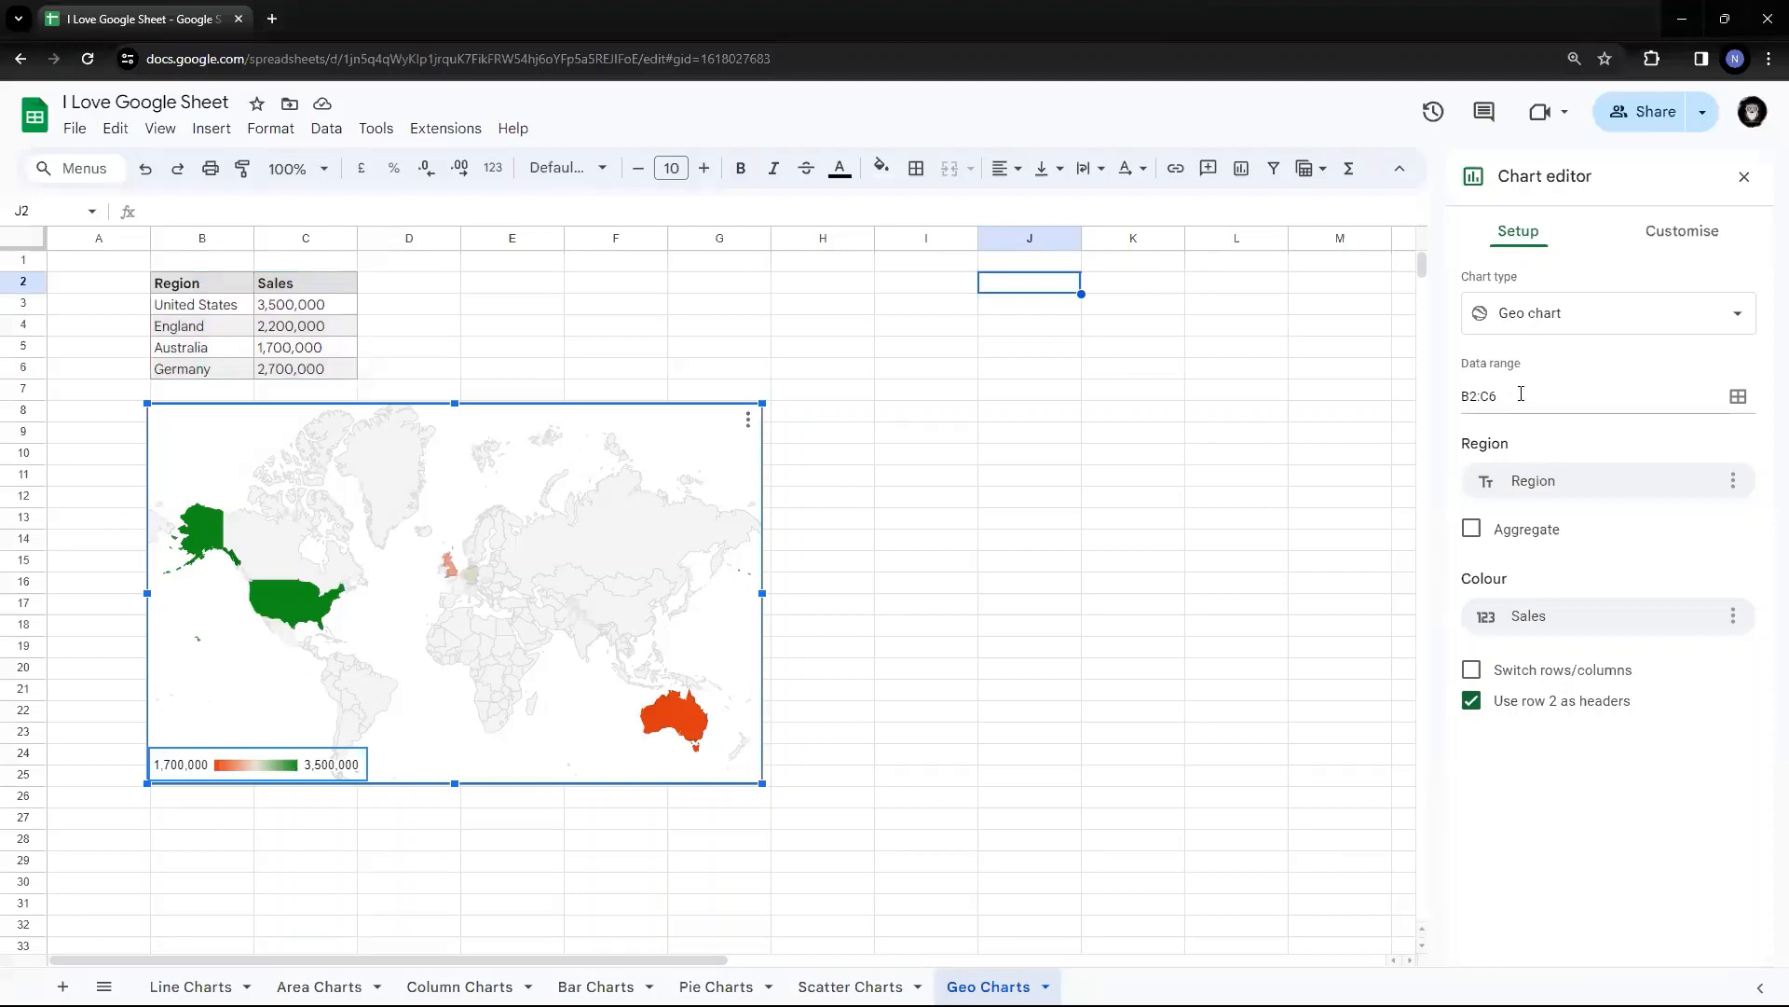
pyautogui.click(1685, 233)
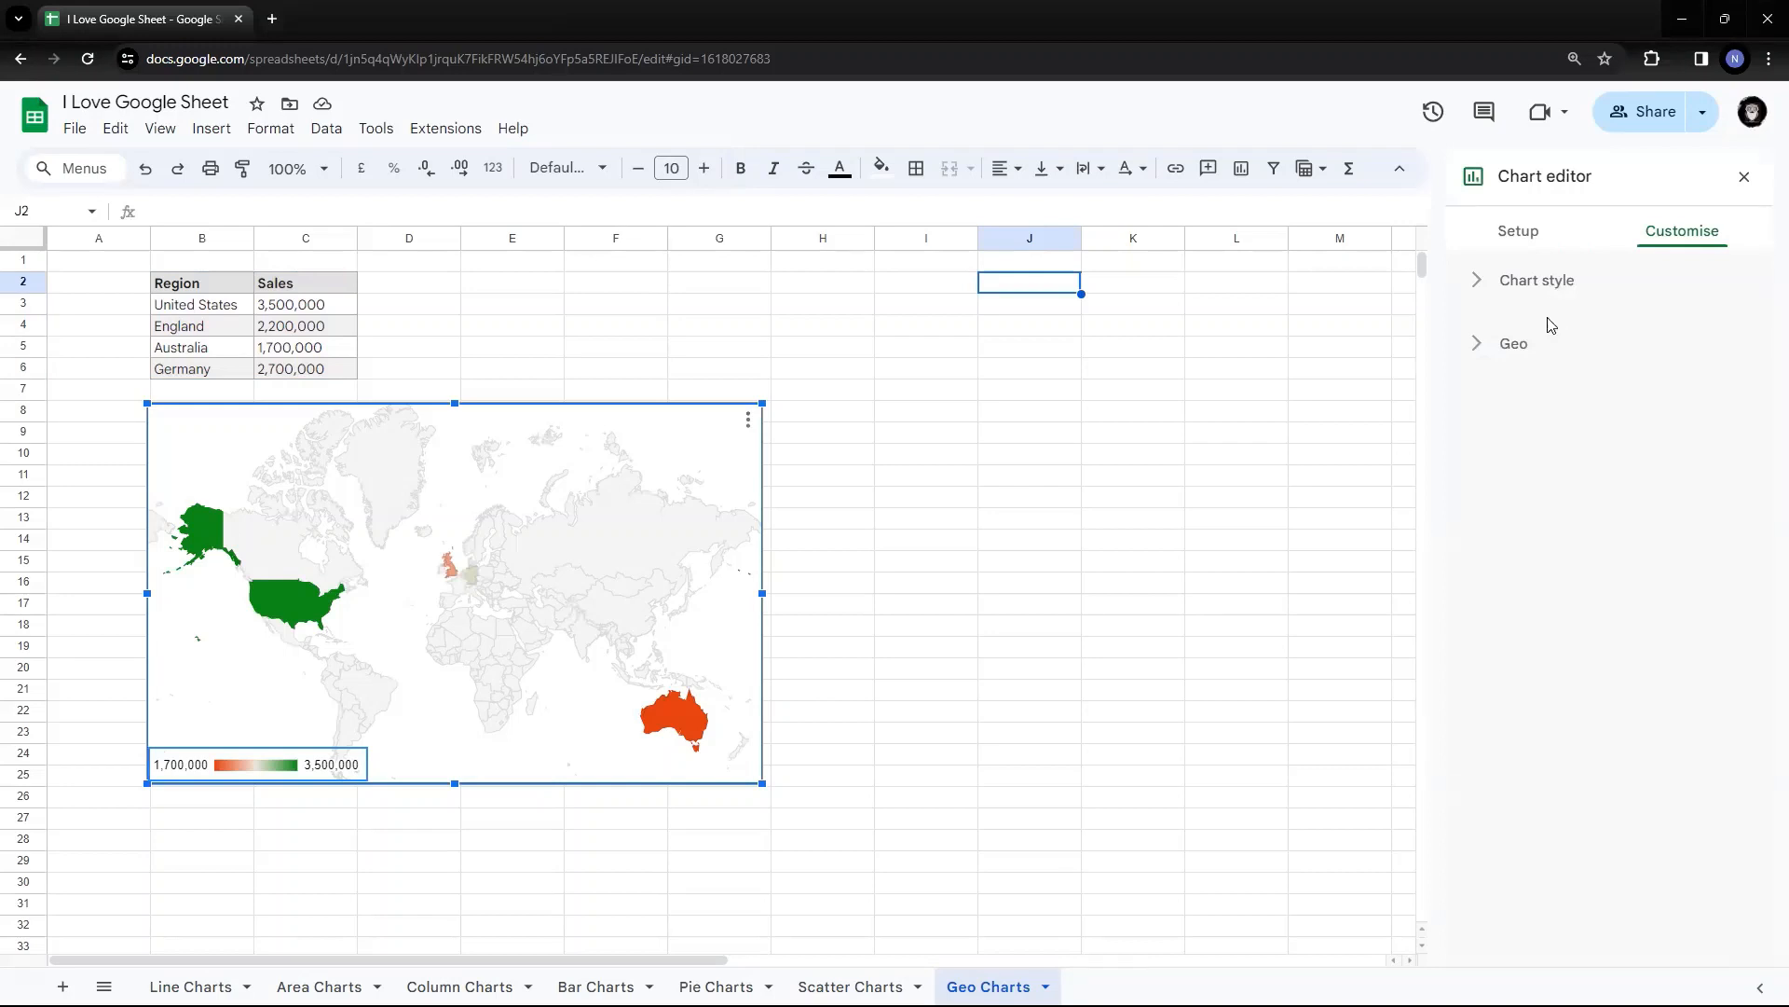
pyautogui.click(1540, 282)
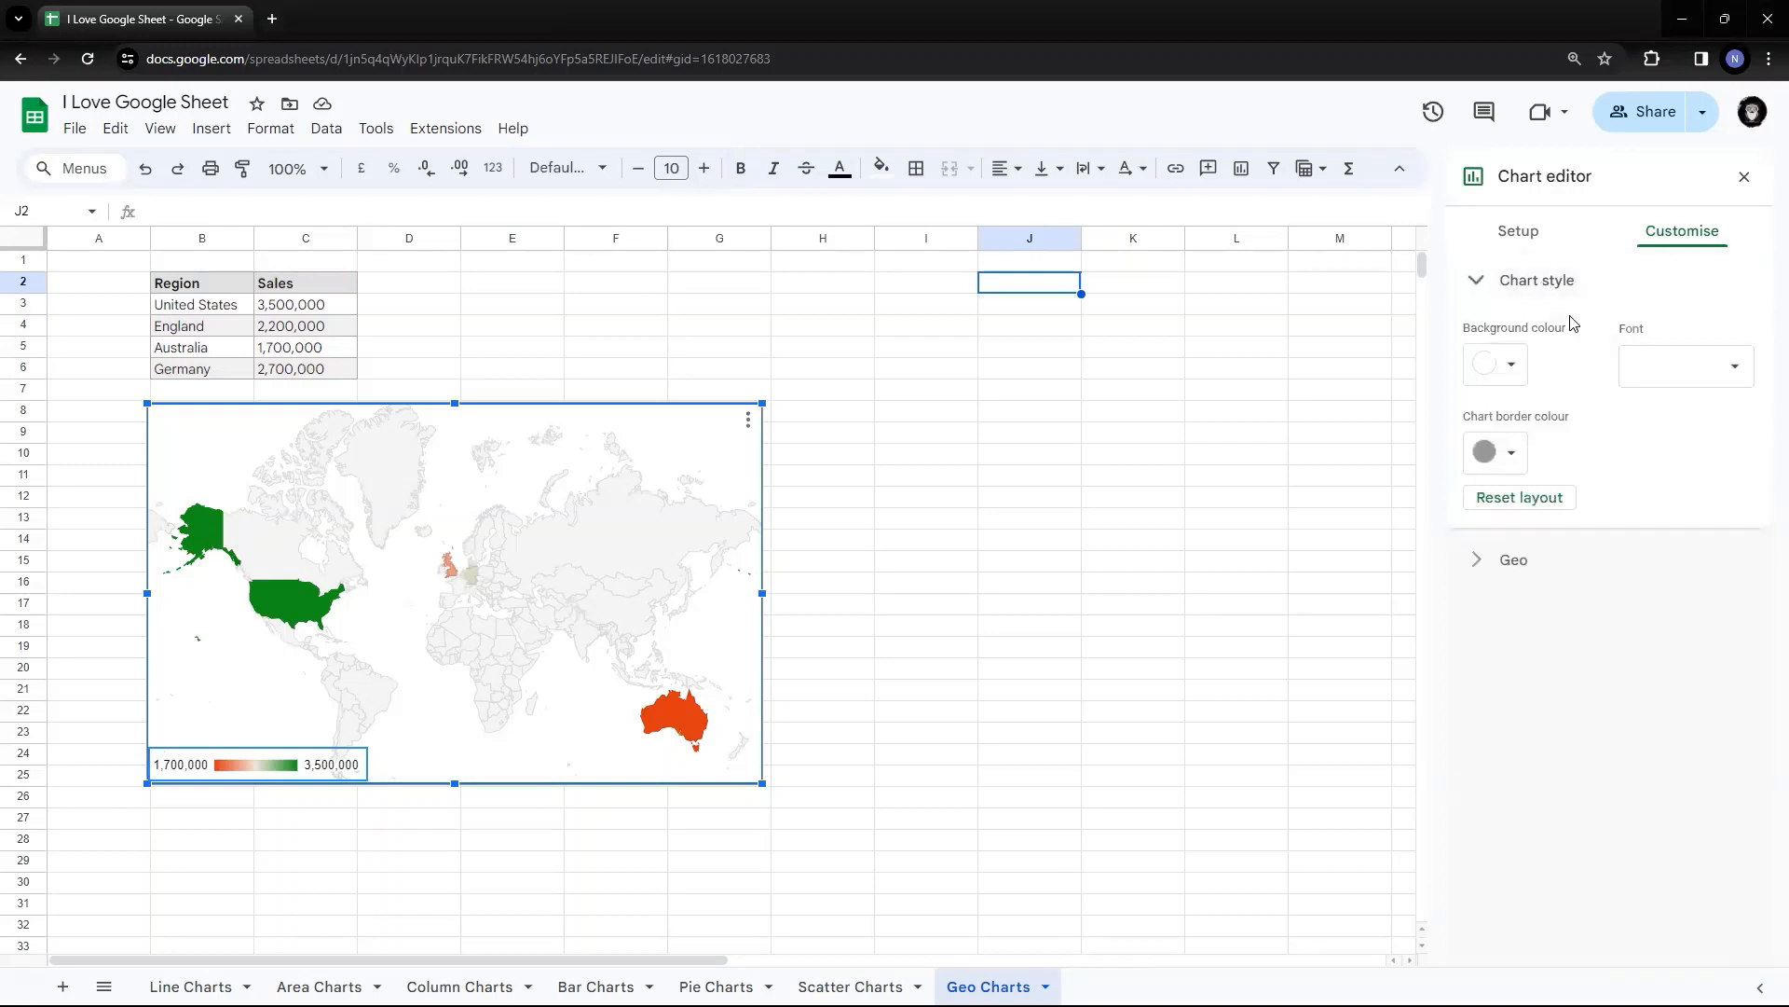
pyautogui.click(1518, 284)
# Set the geo chart's minimum colour to yellow and its maximum colour to magenta.
pyautogui.click(1512, 346)
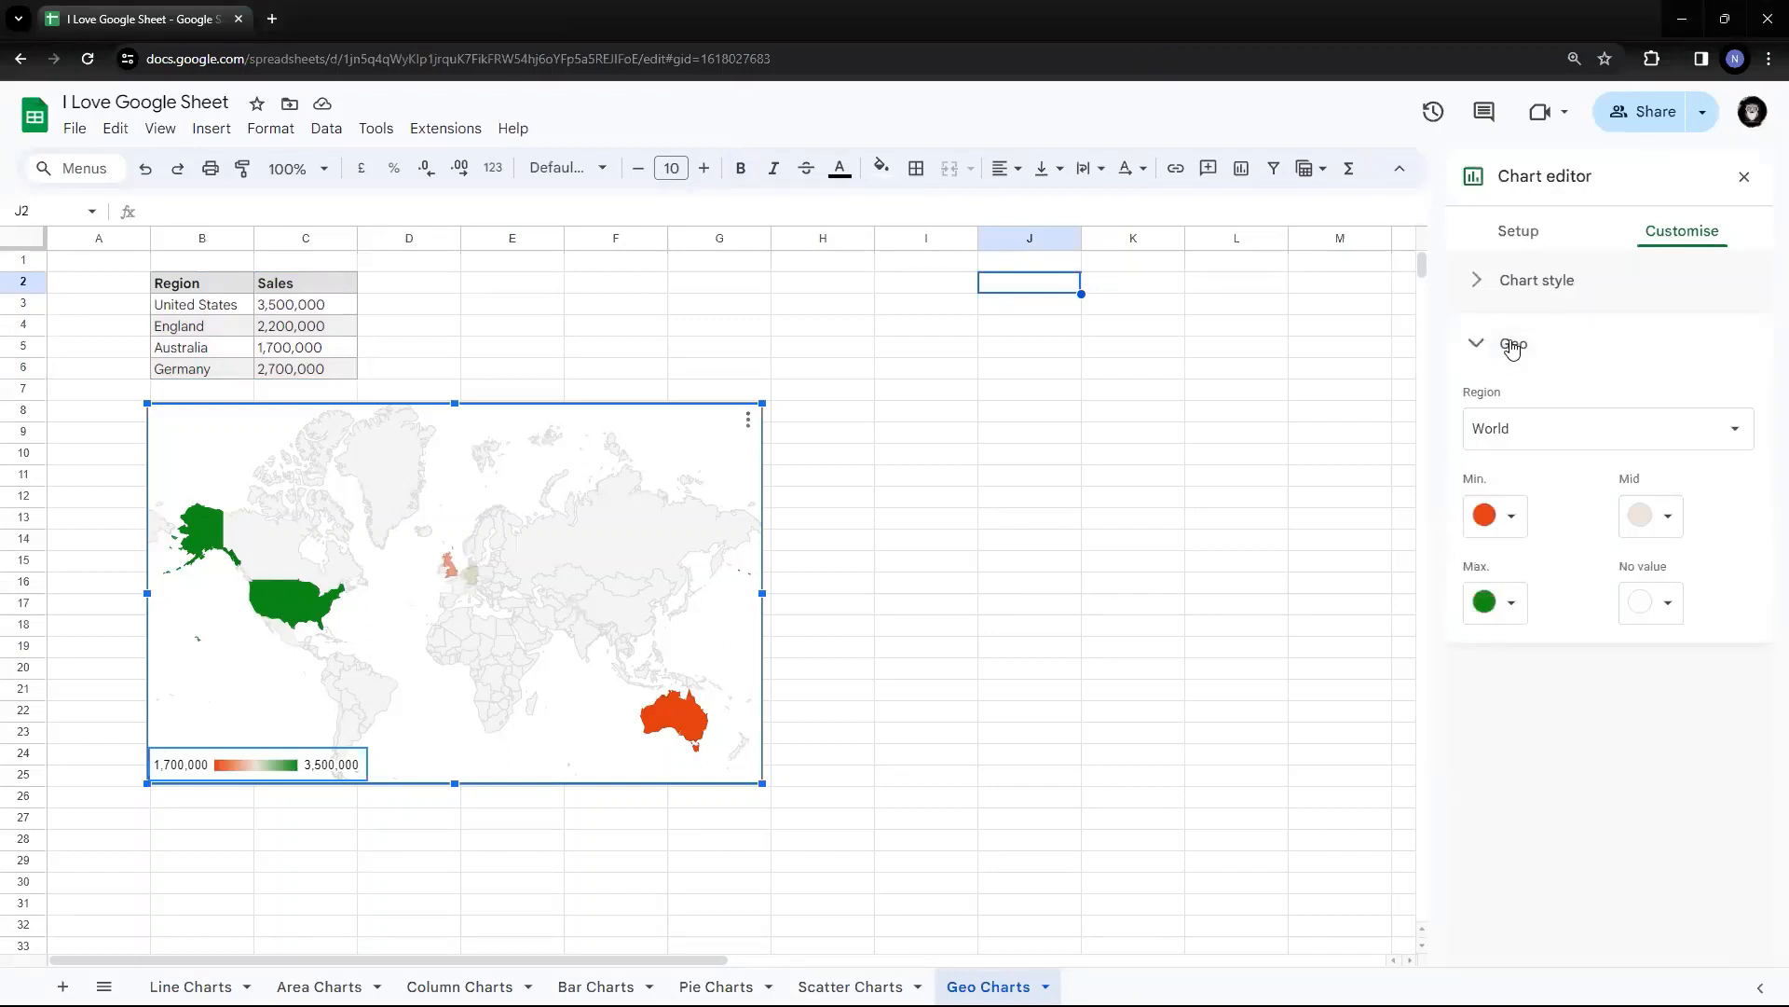
pyautogui.click(1514, 515)
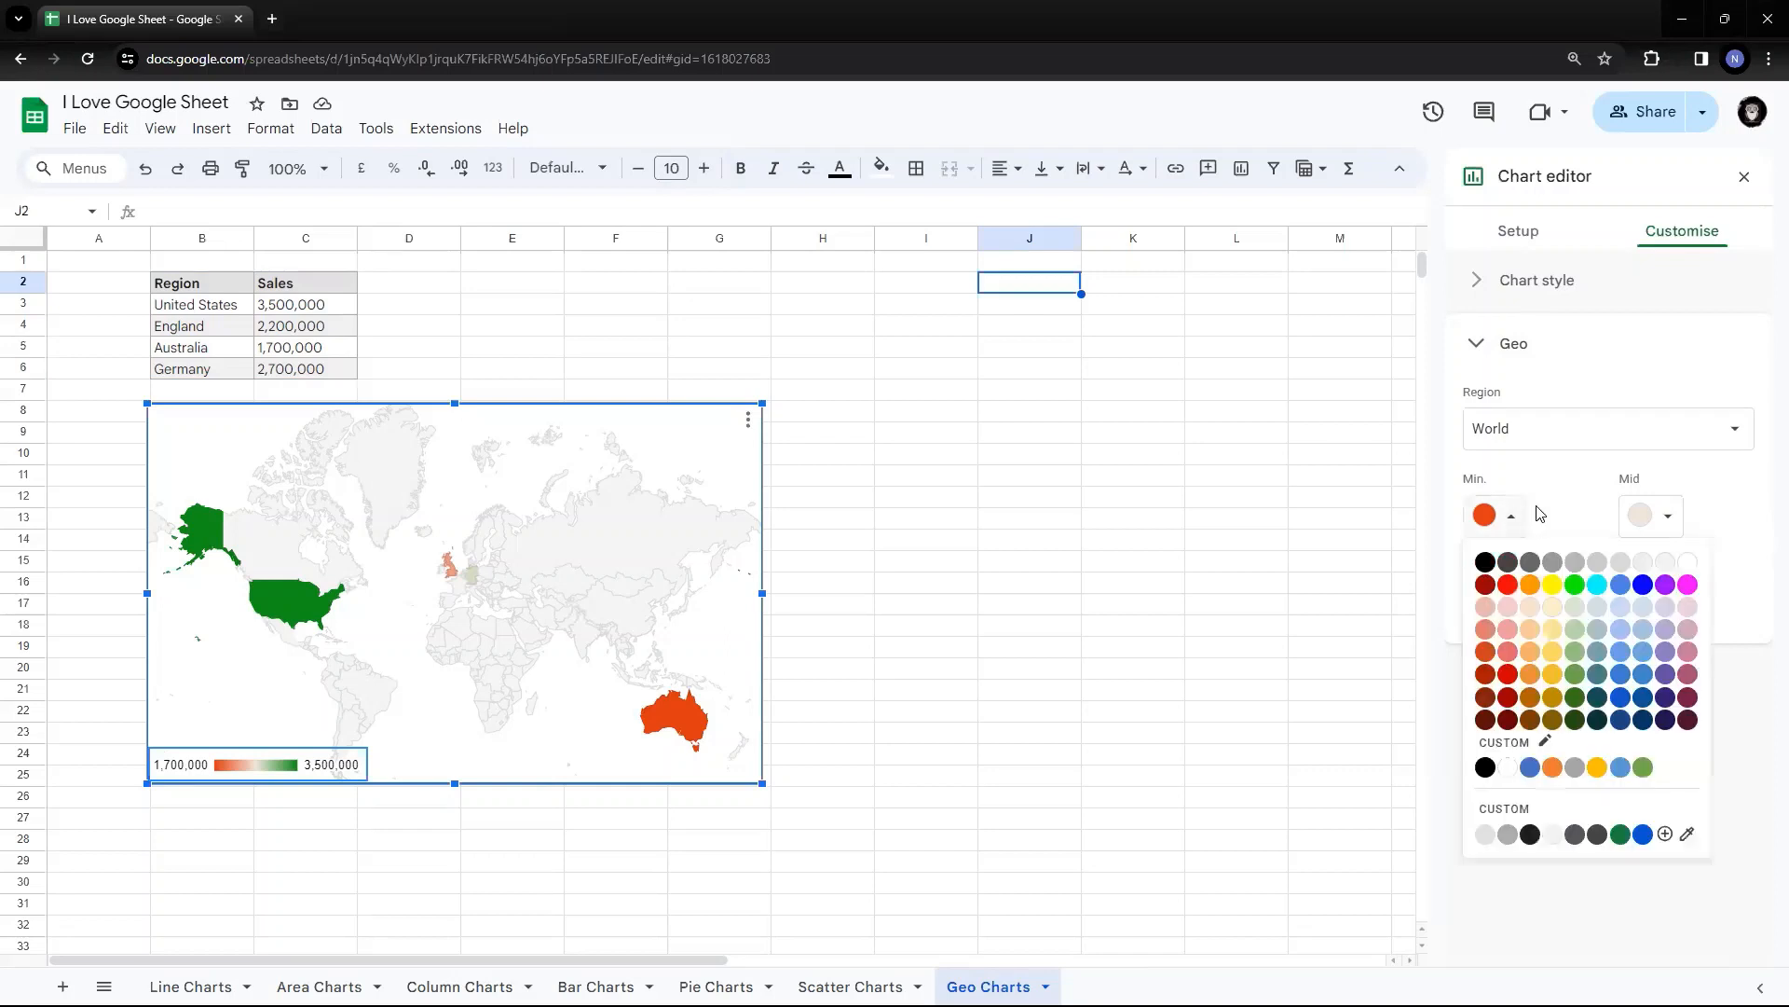
pyautogui.click(1553, 585)
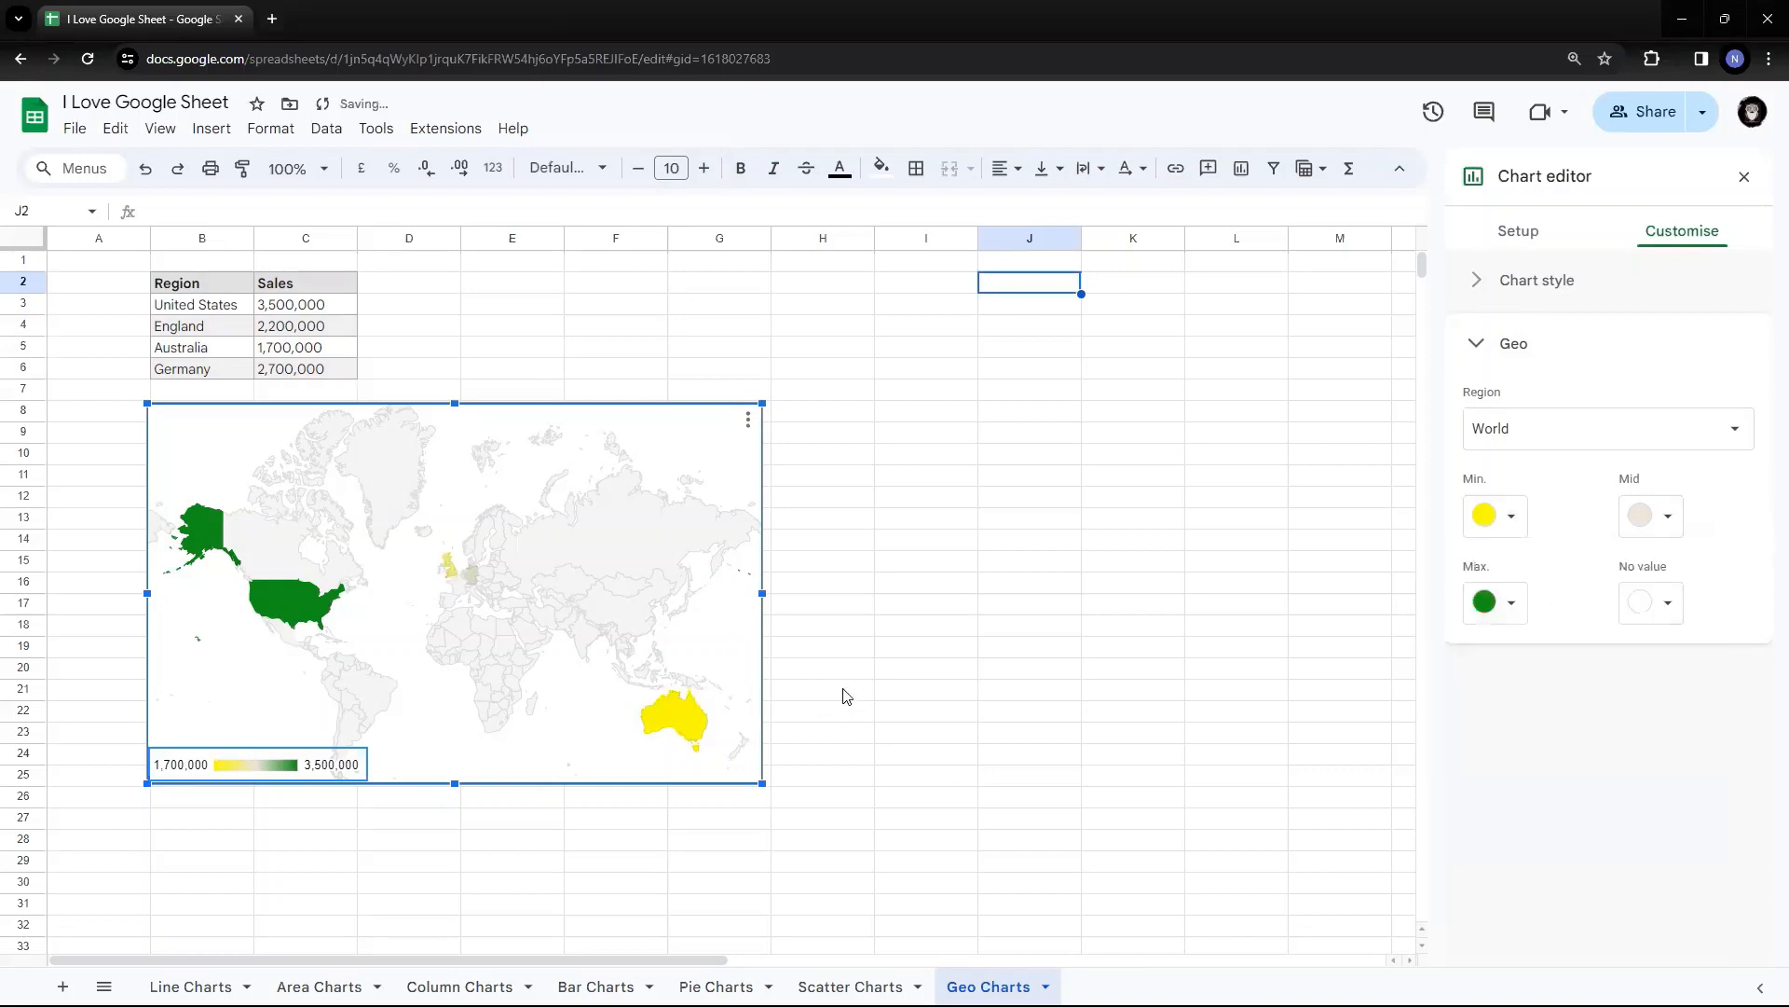
pyautogui.click(1512, 519)
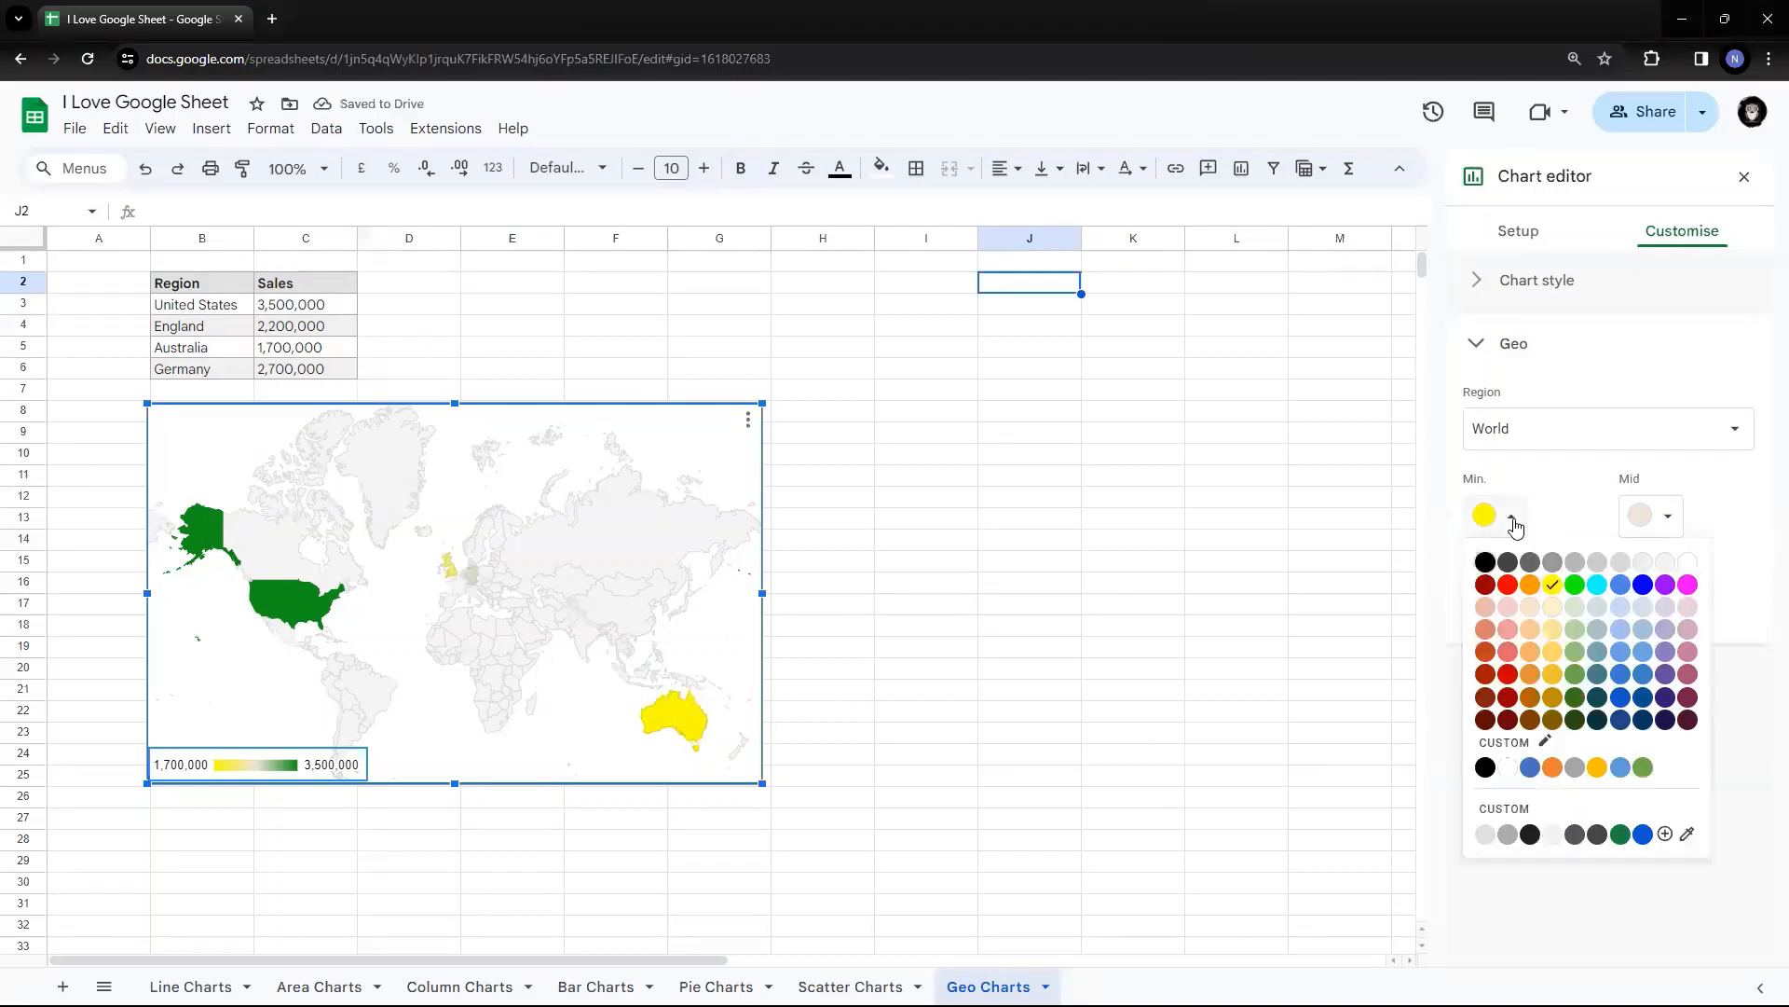
pyautogui.click(1535, 458)
pyautogui.click(1511, 603)
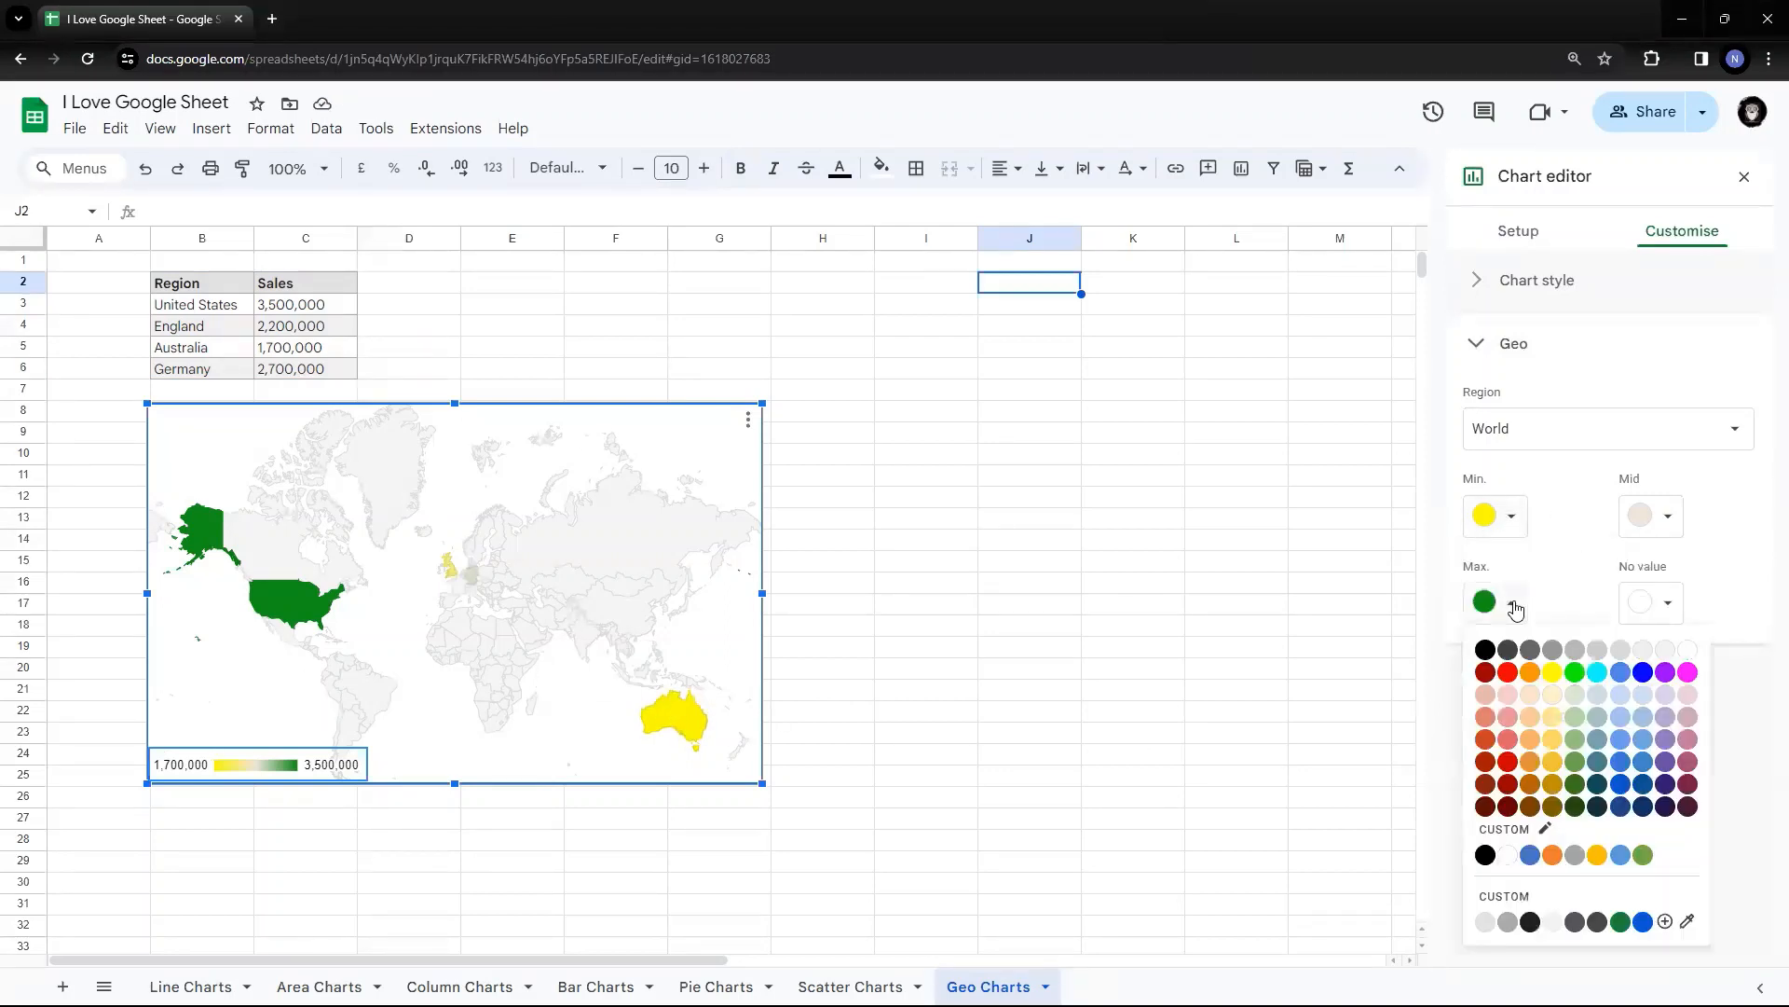
pyautogui.click(1687, 673)
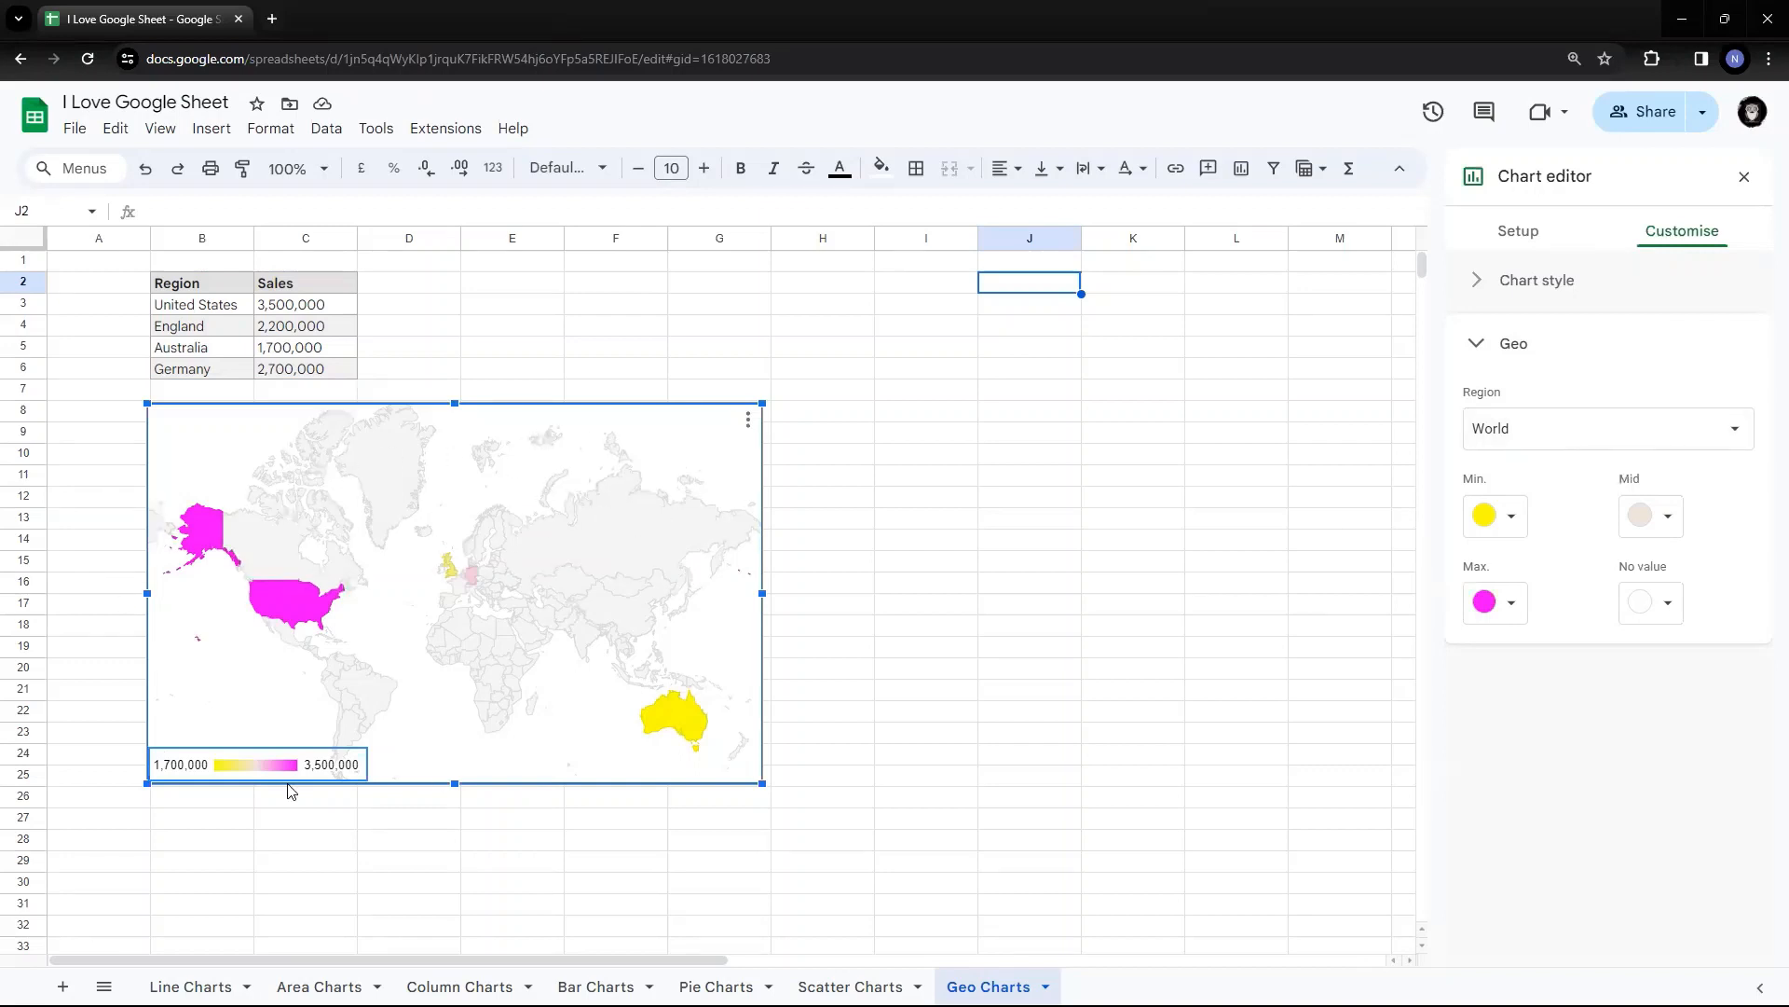
# Try the map regions United States, North America and Asia in turn, and set the region back to World.
pyautogui.click(1583, 441)
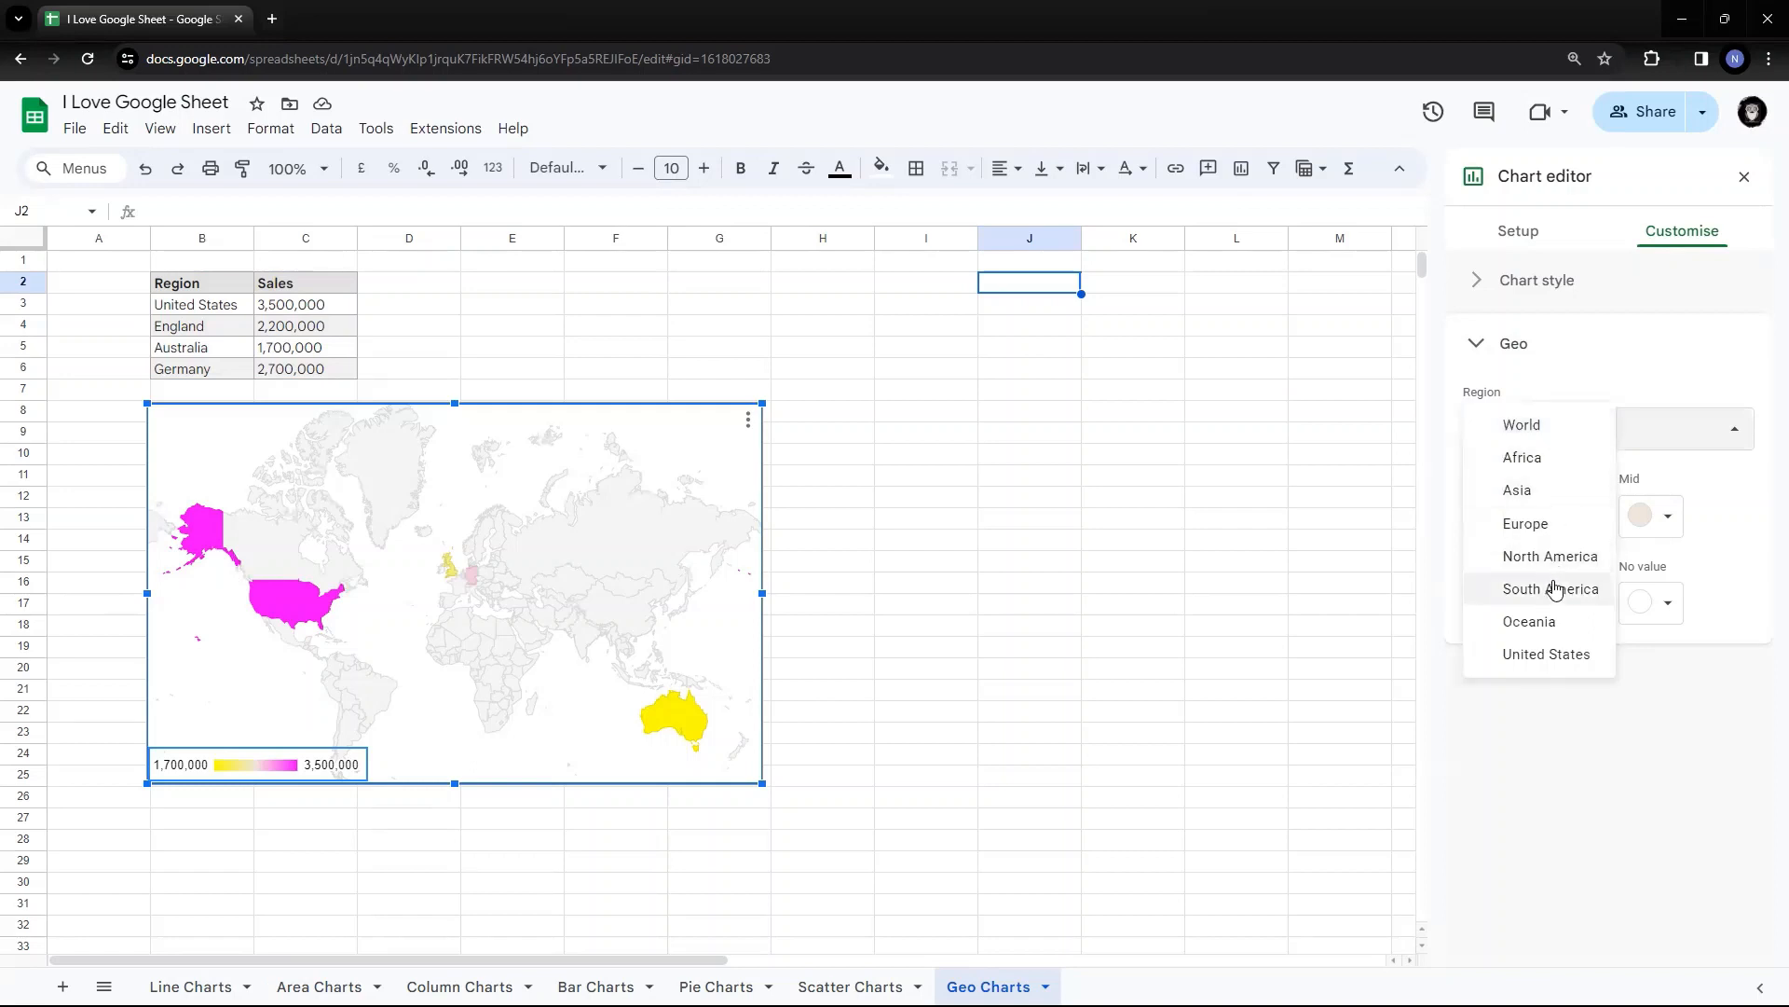
pyautogui.click(1547, 656)
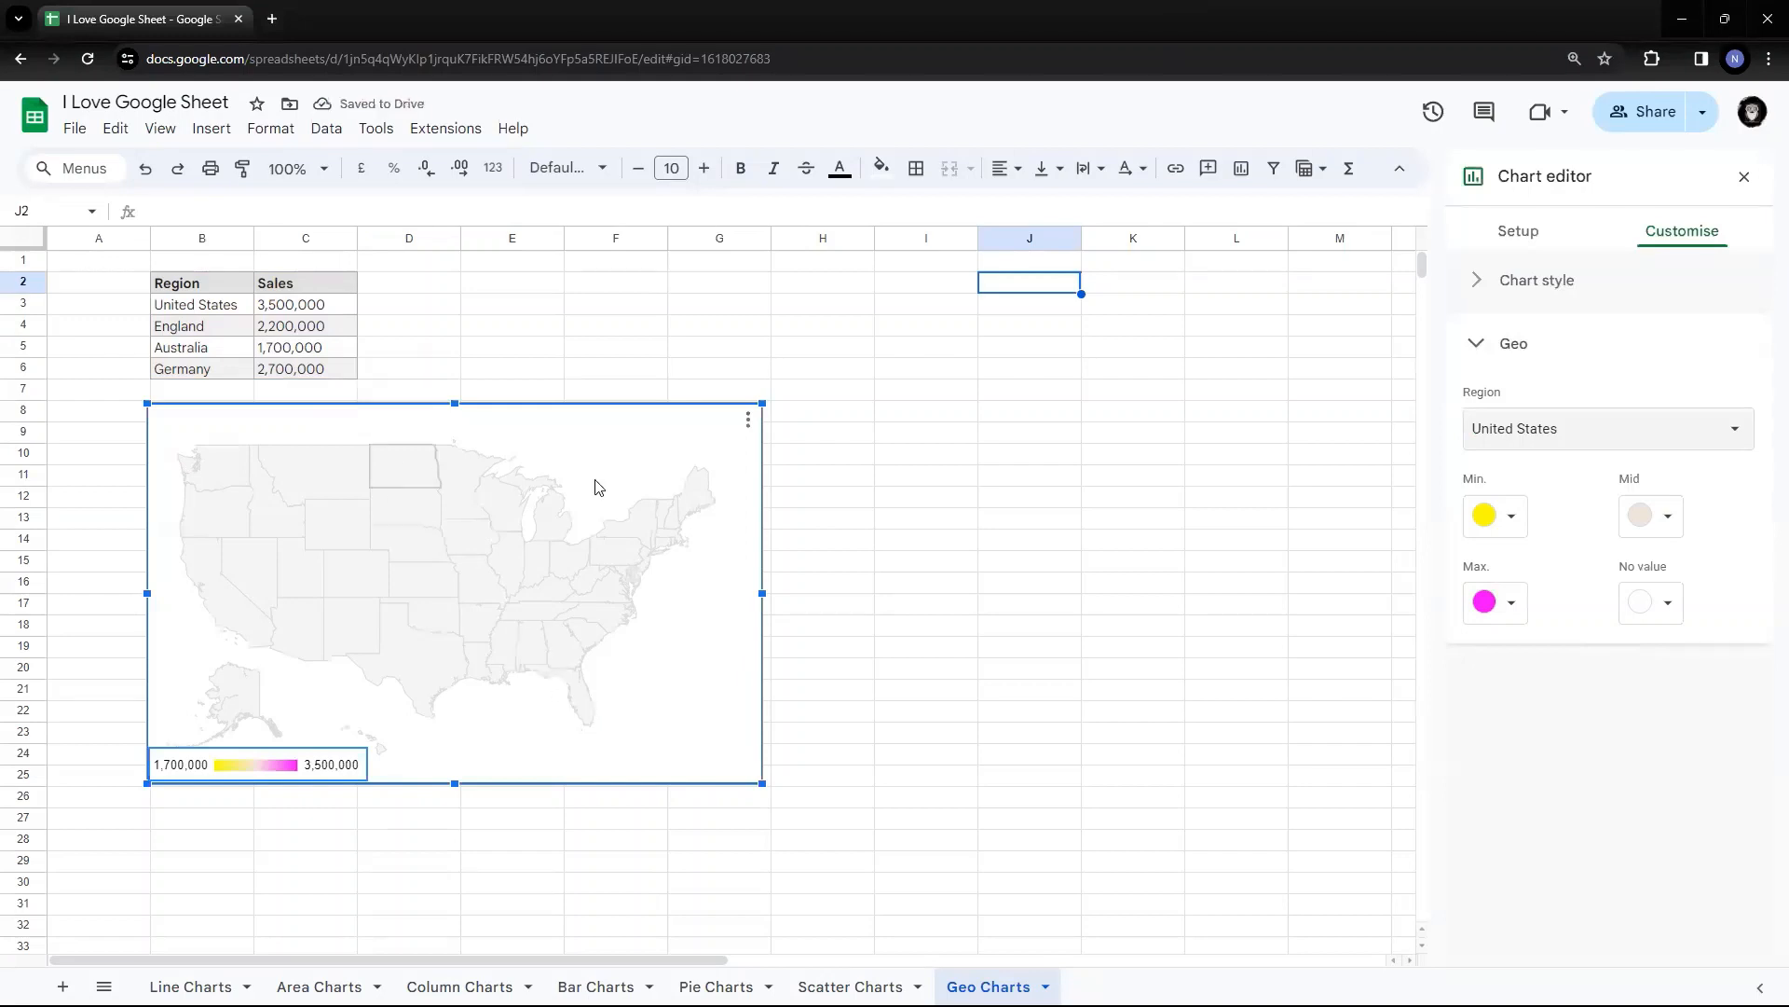
pyautogui.click(1709, 426)
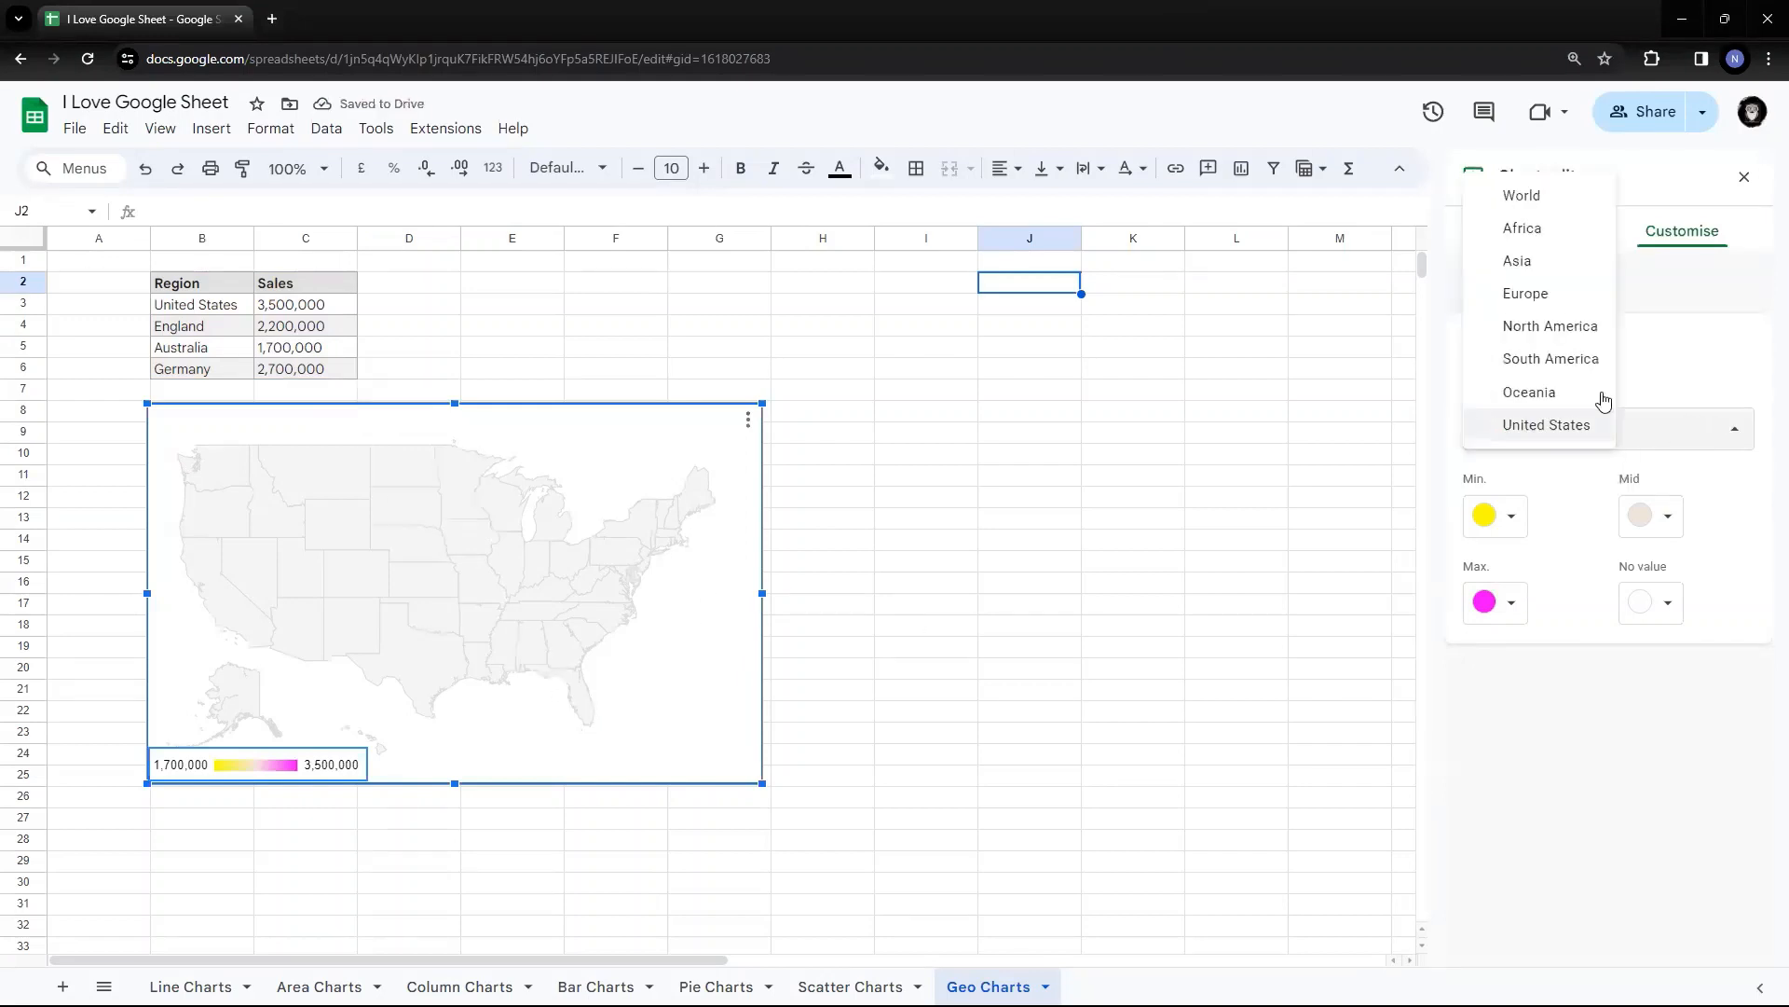
pyautogui.click(1565, 328)
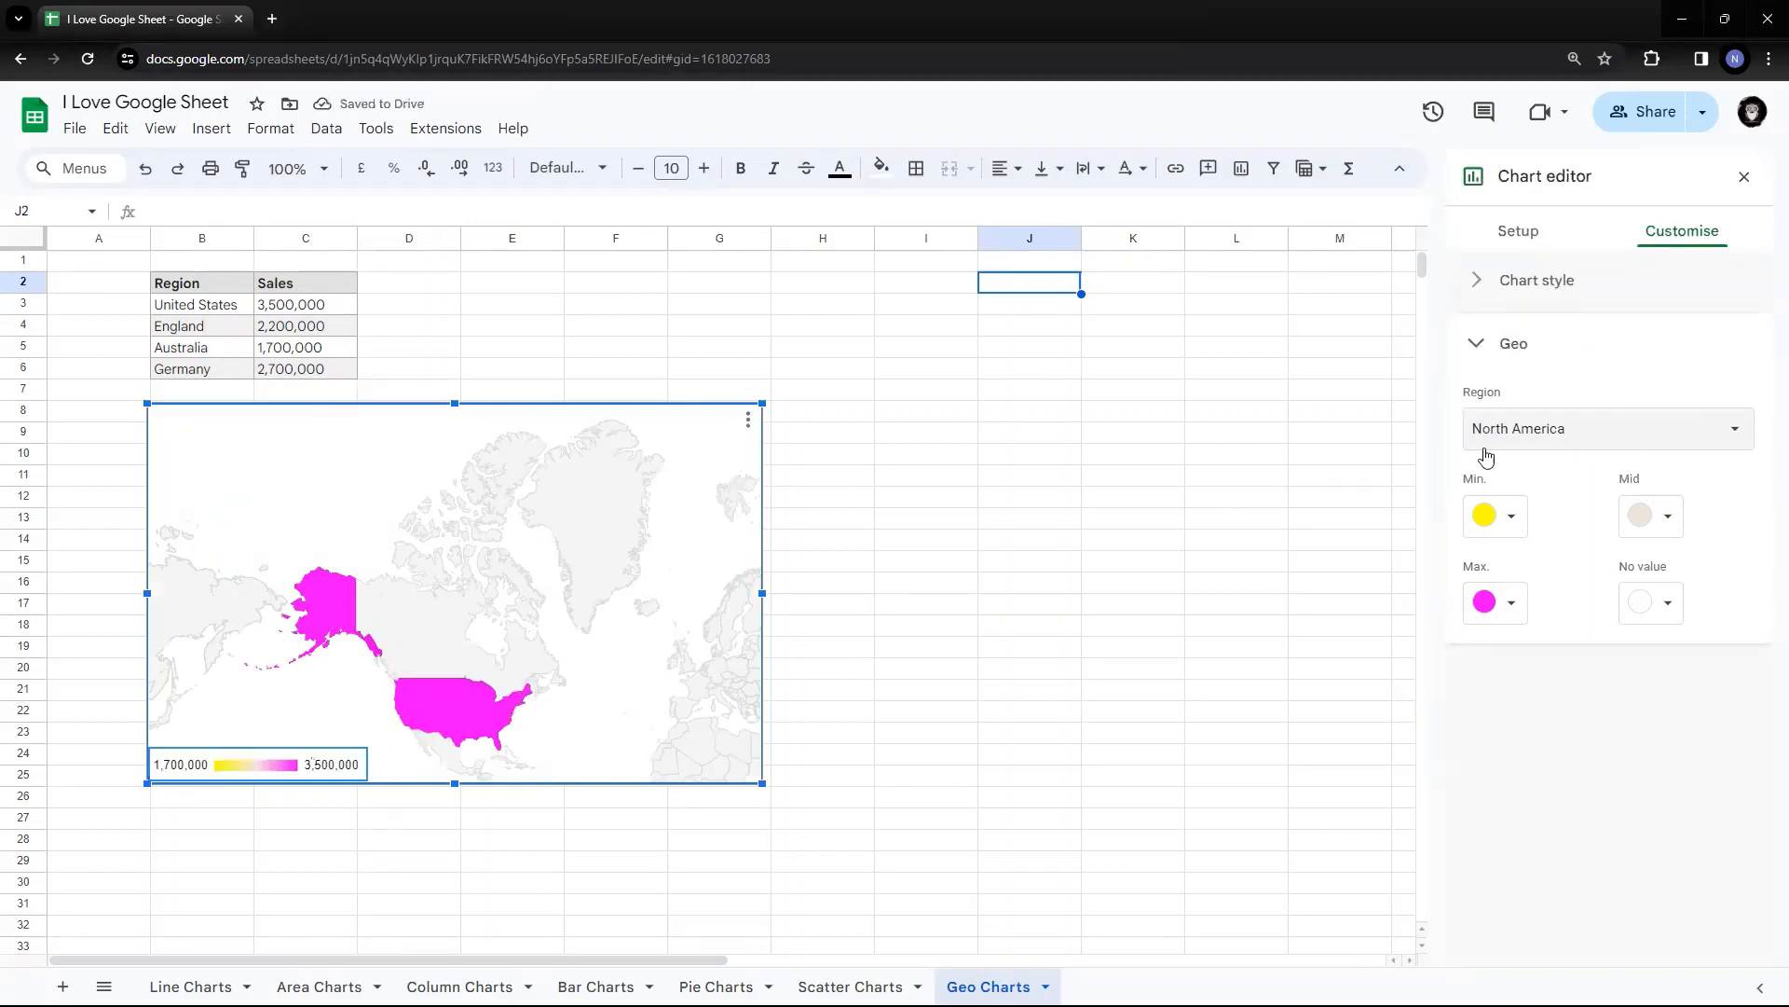
pyautogui.click(1603, 443)
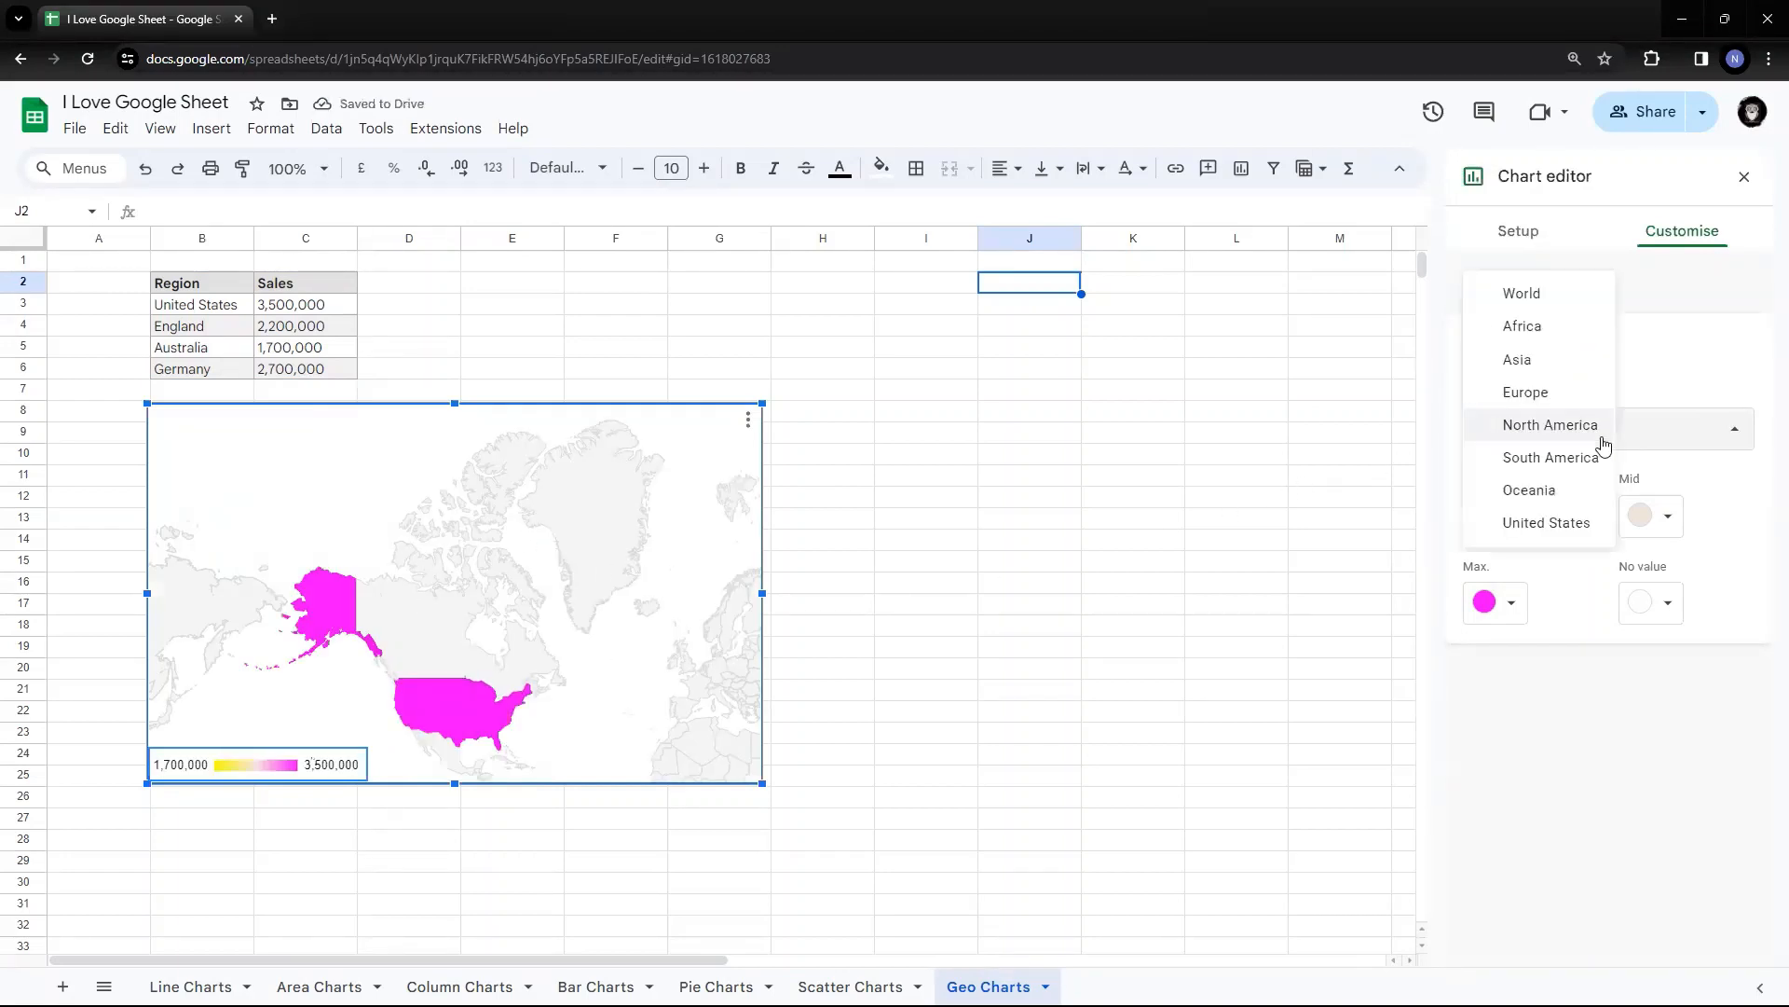
pyautogui.click(1519, 359)
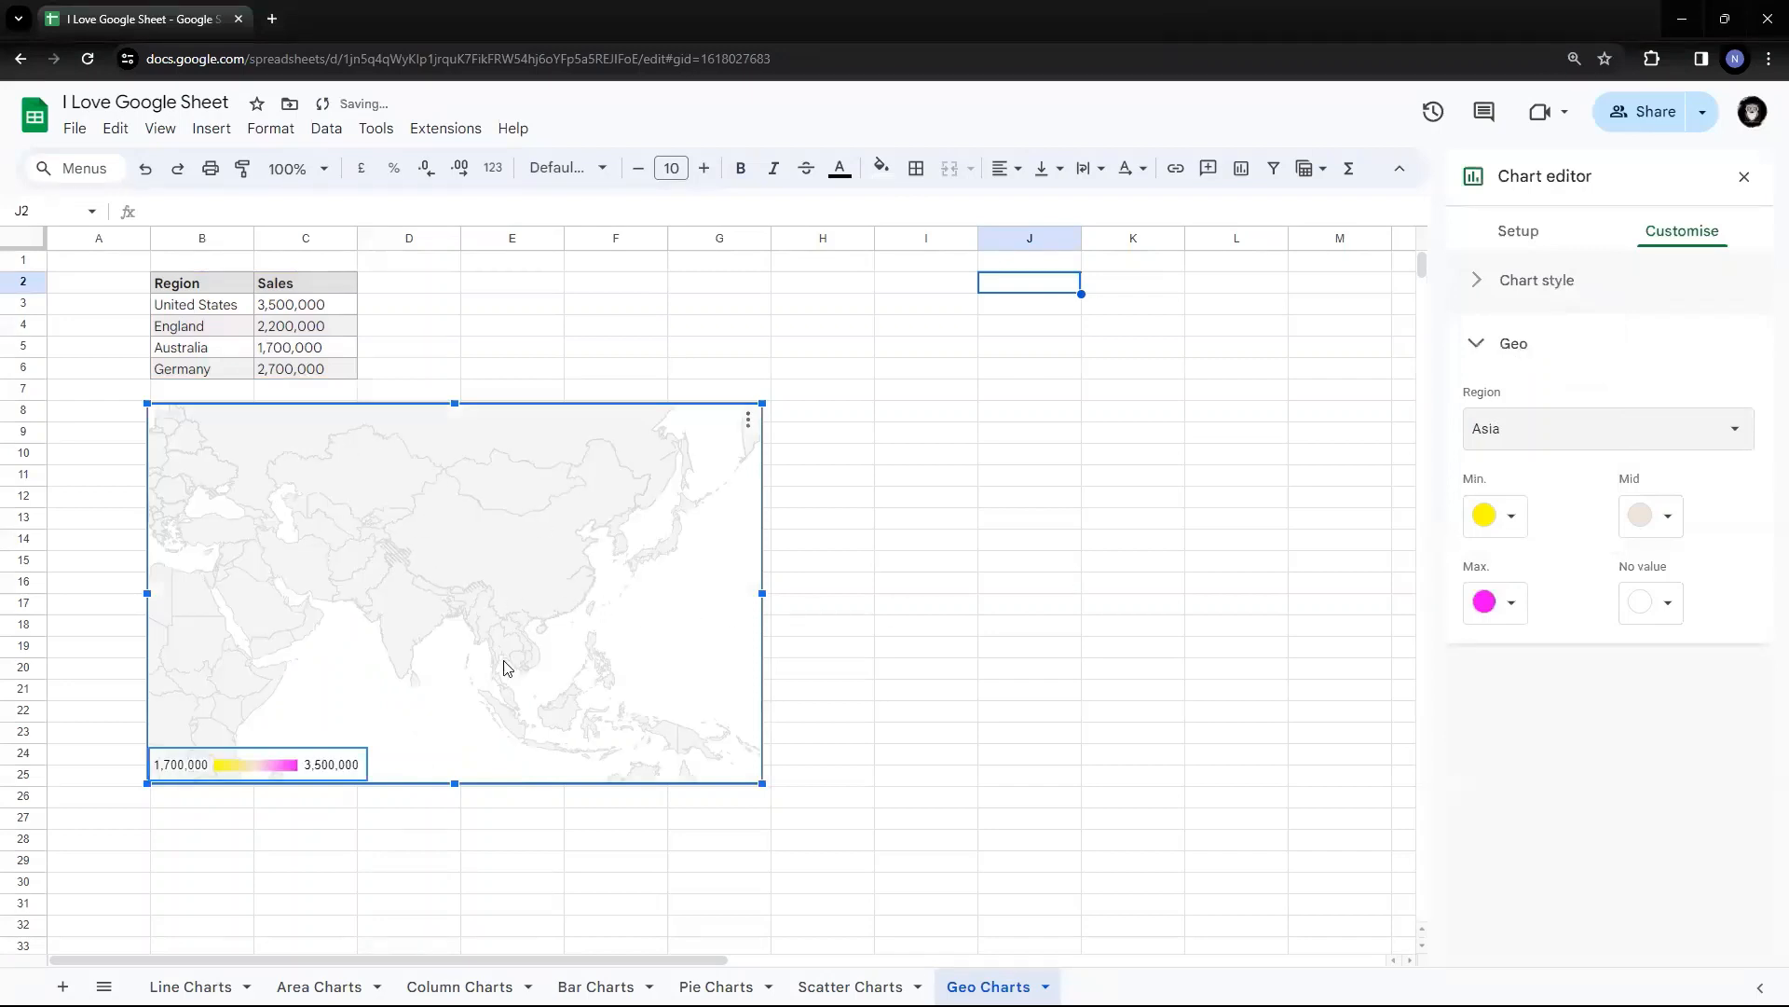
pyautogui.click(1739, 433)
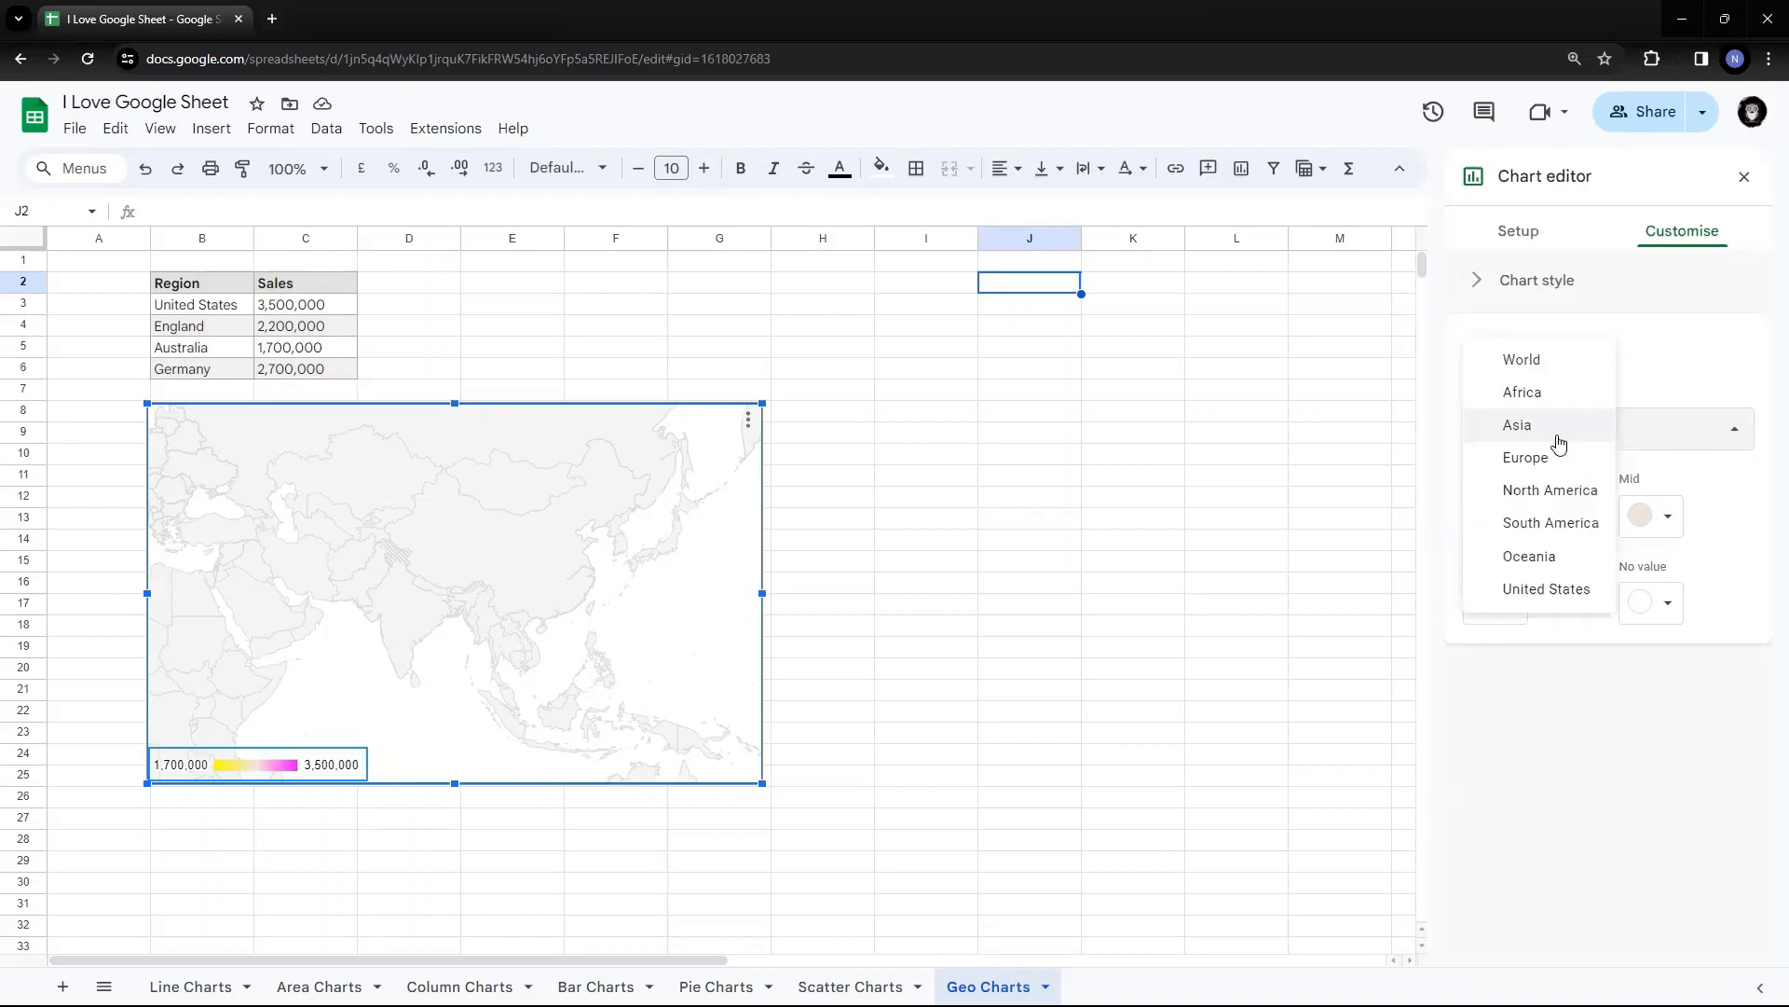
pyautogui.click(1545, 365)
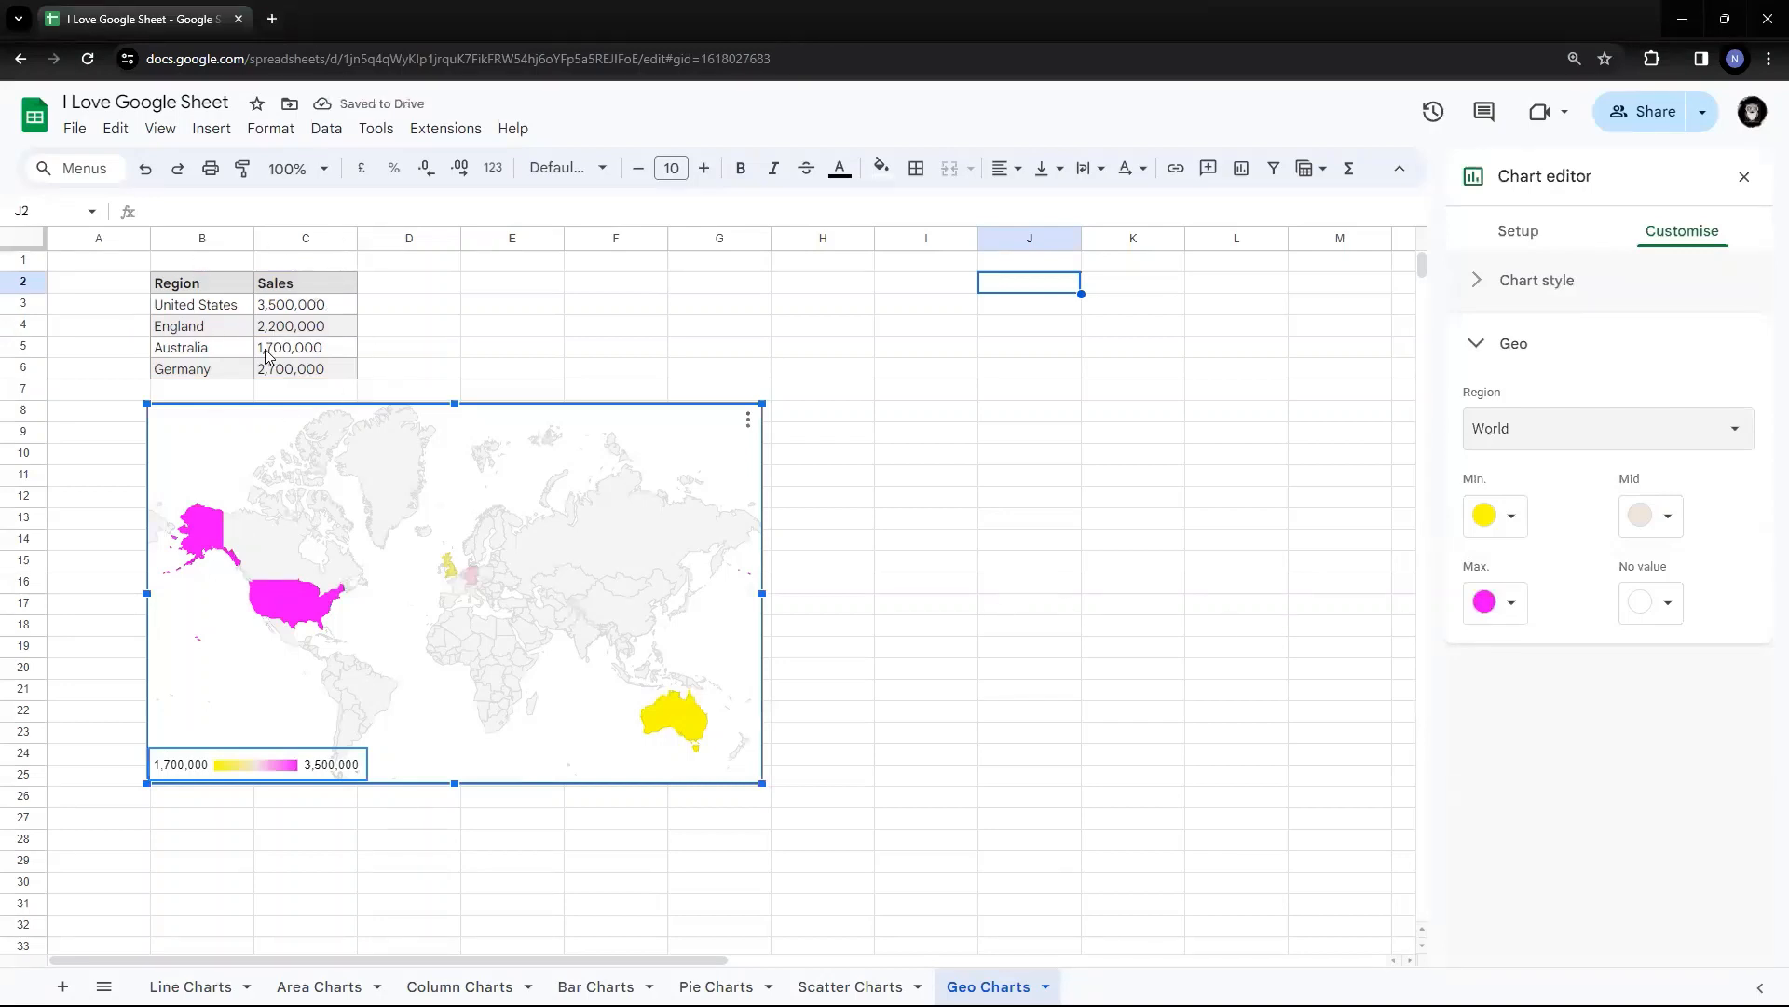
# Fill I2:J8 with Country and Coffee production data: Brazil 30%, Vietnam 20%, Columbia 20%, Indonesia 15%, Ethiopia 10%, India 5%.
pyautogui.click(946, 295)
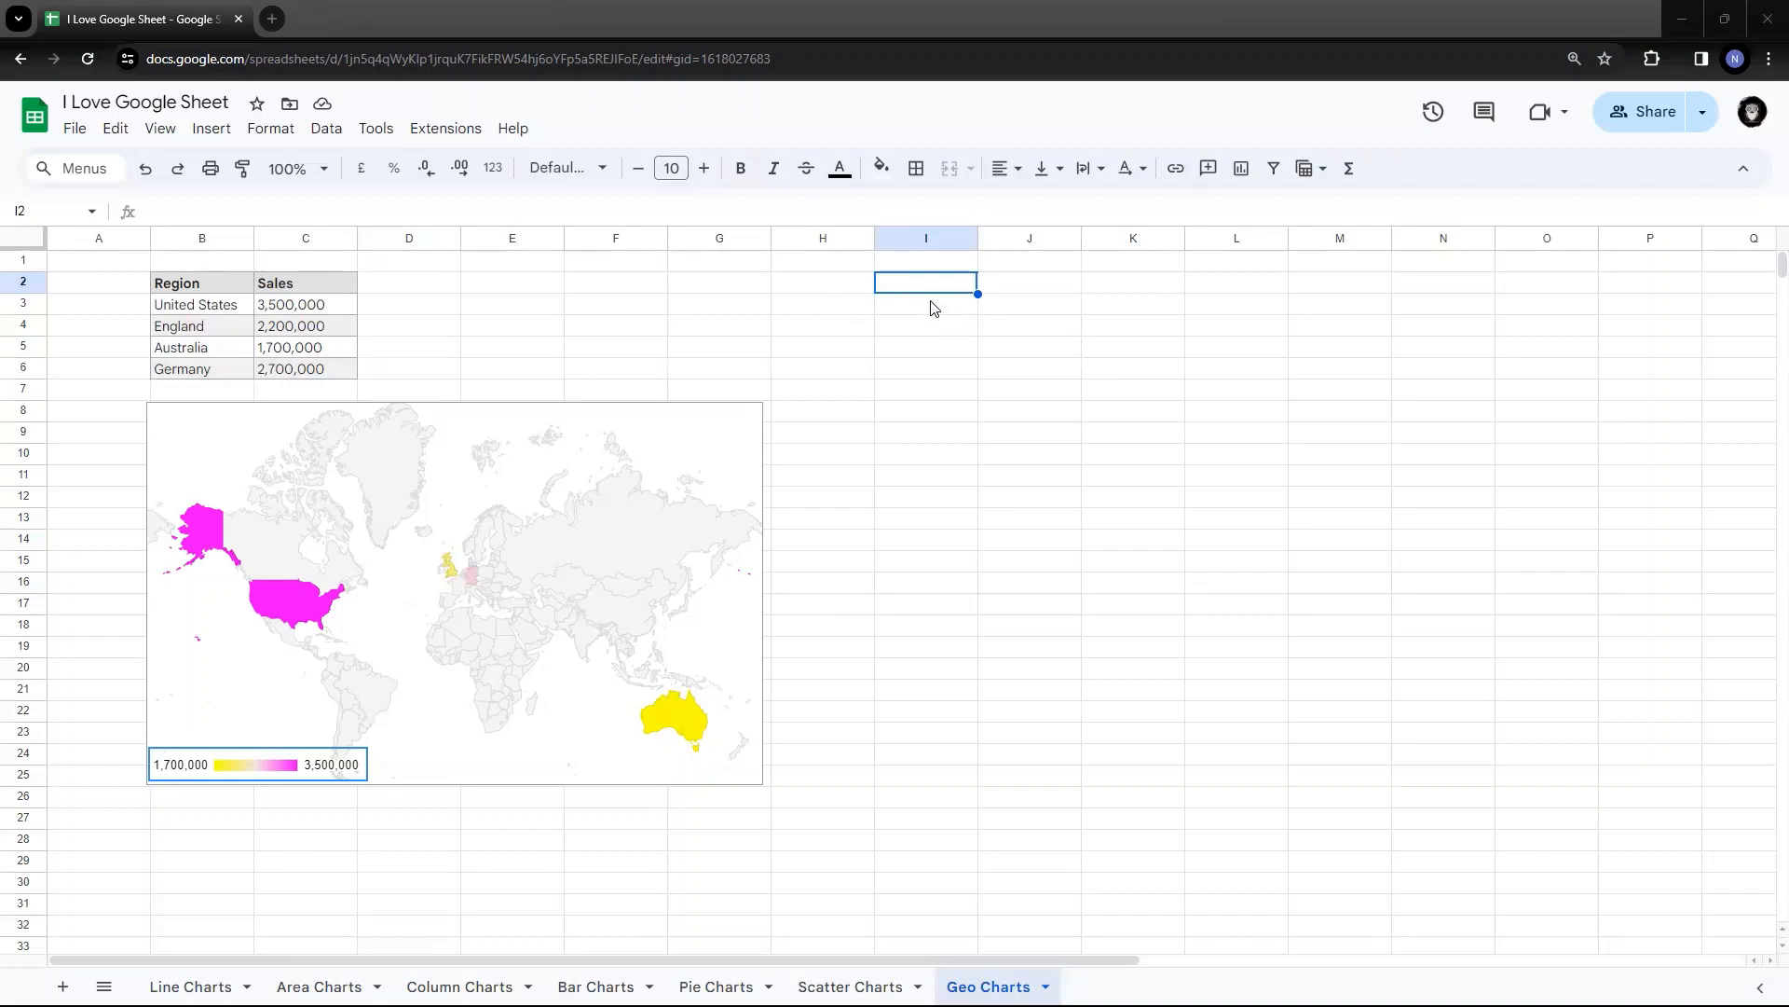
pyautogui.write('Country\tCoffee production Brazil\t30% Vietnam\t20% Columbia\t20% Indonesia\t15% Ethiopia\t10% India\t5%')
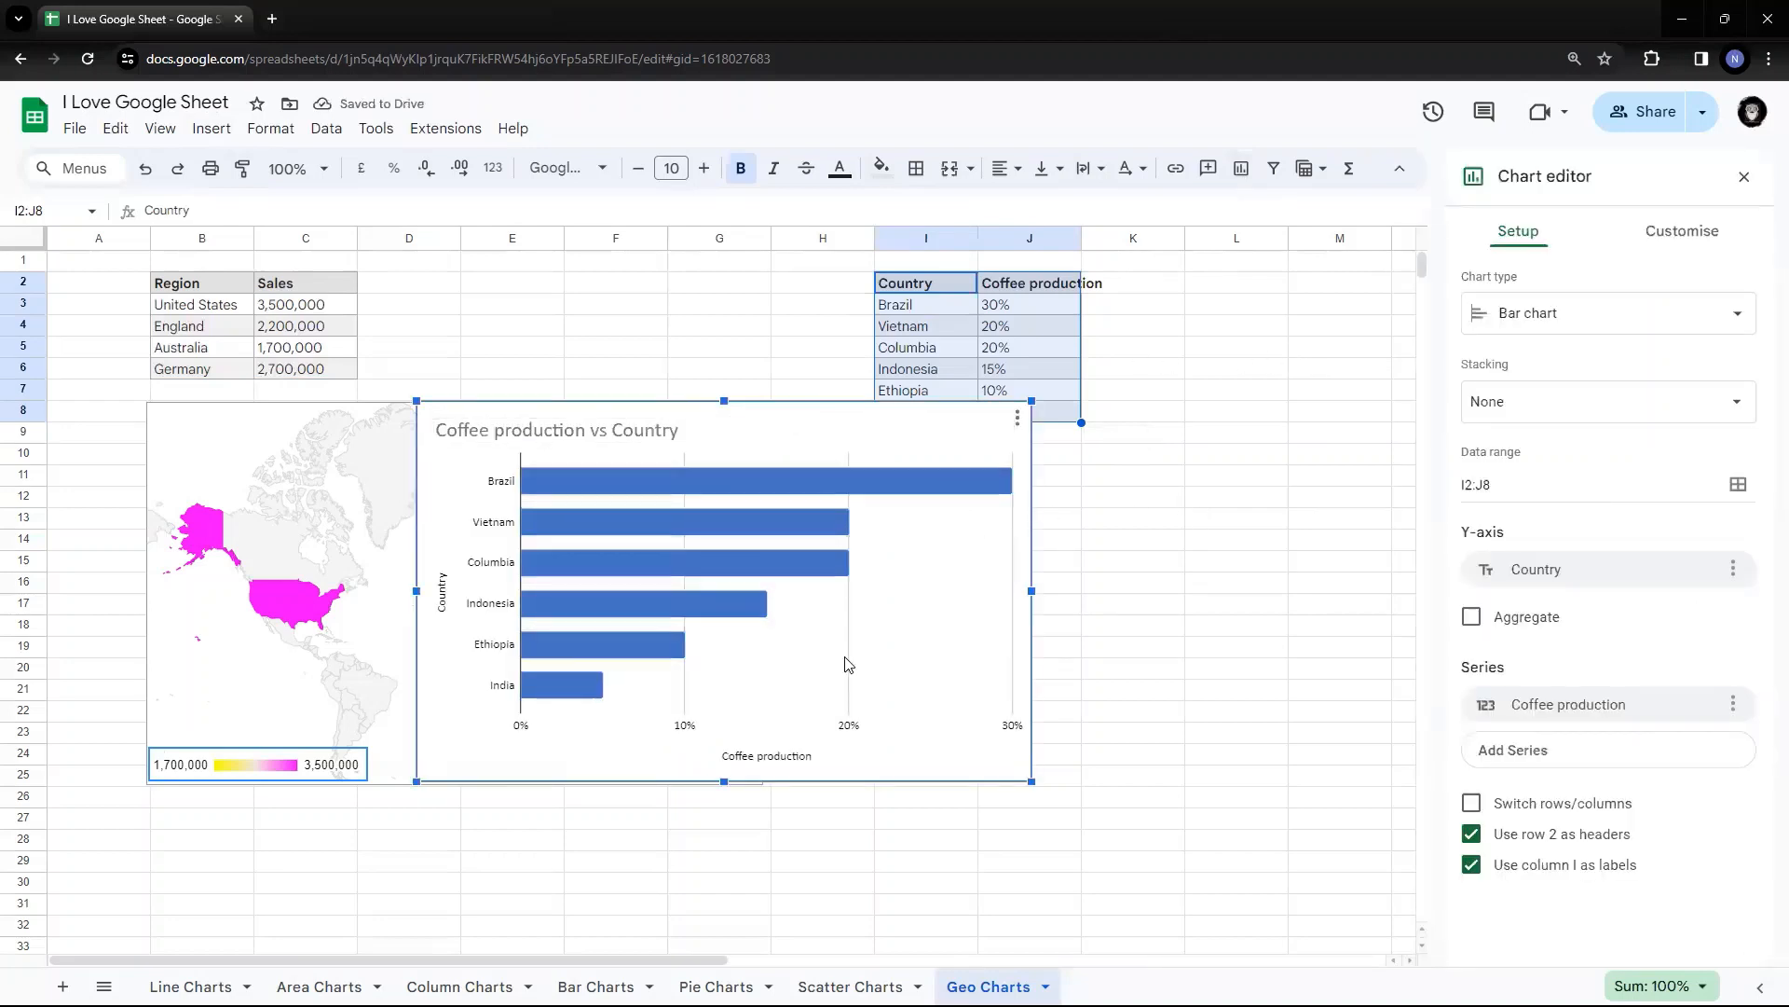
# Change the Coffee production chart to a geo chart and move it directly below its table, starting at column I.
pyautogui.click(1618, 320)
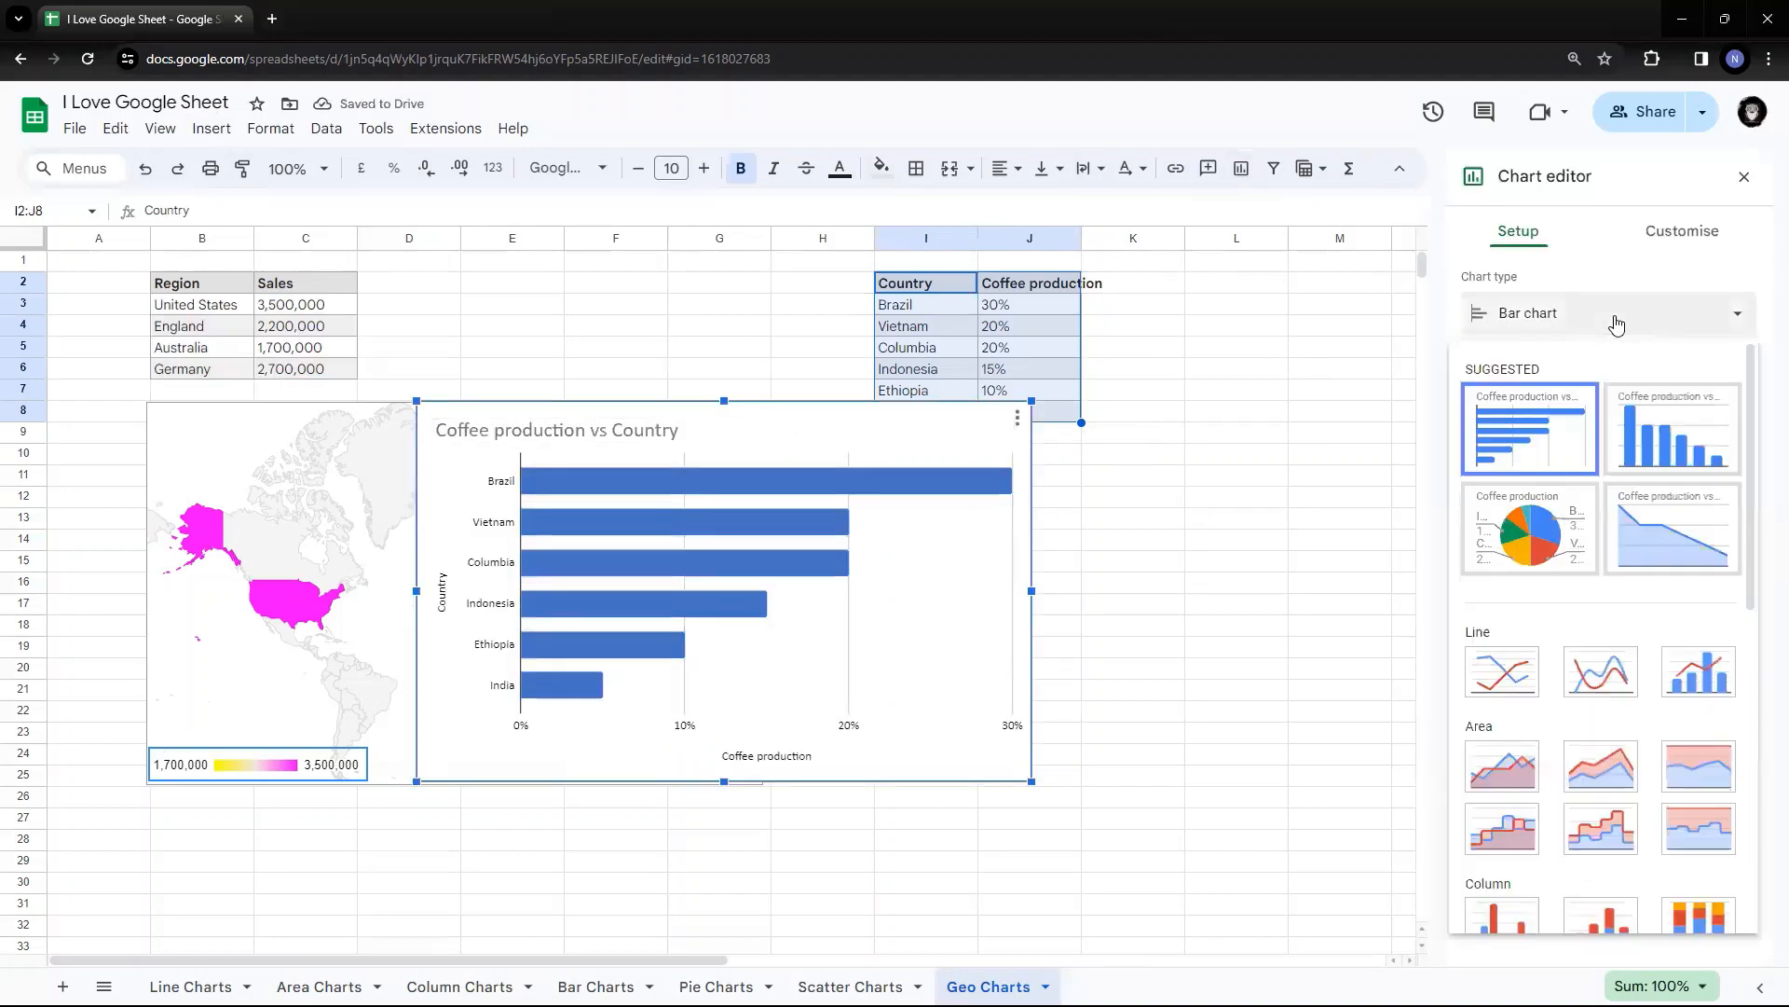
pyautogui.scroll(-1, 1619, 486)
pyautogui.scroll(-5, 1613, 488)
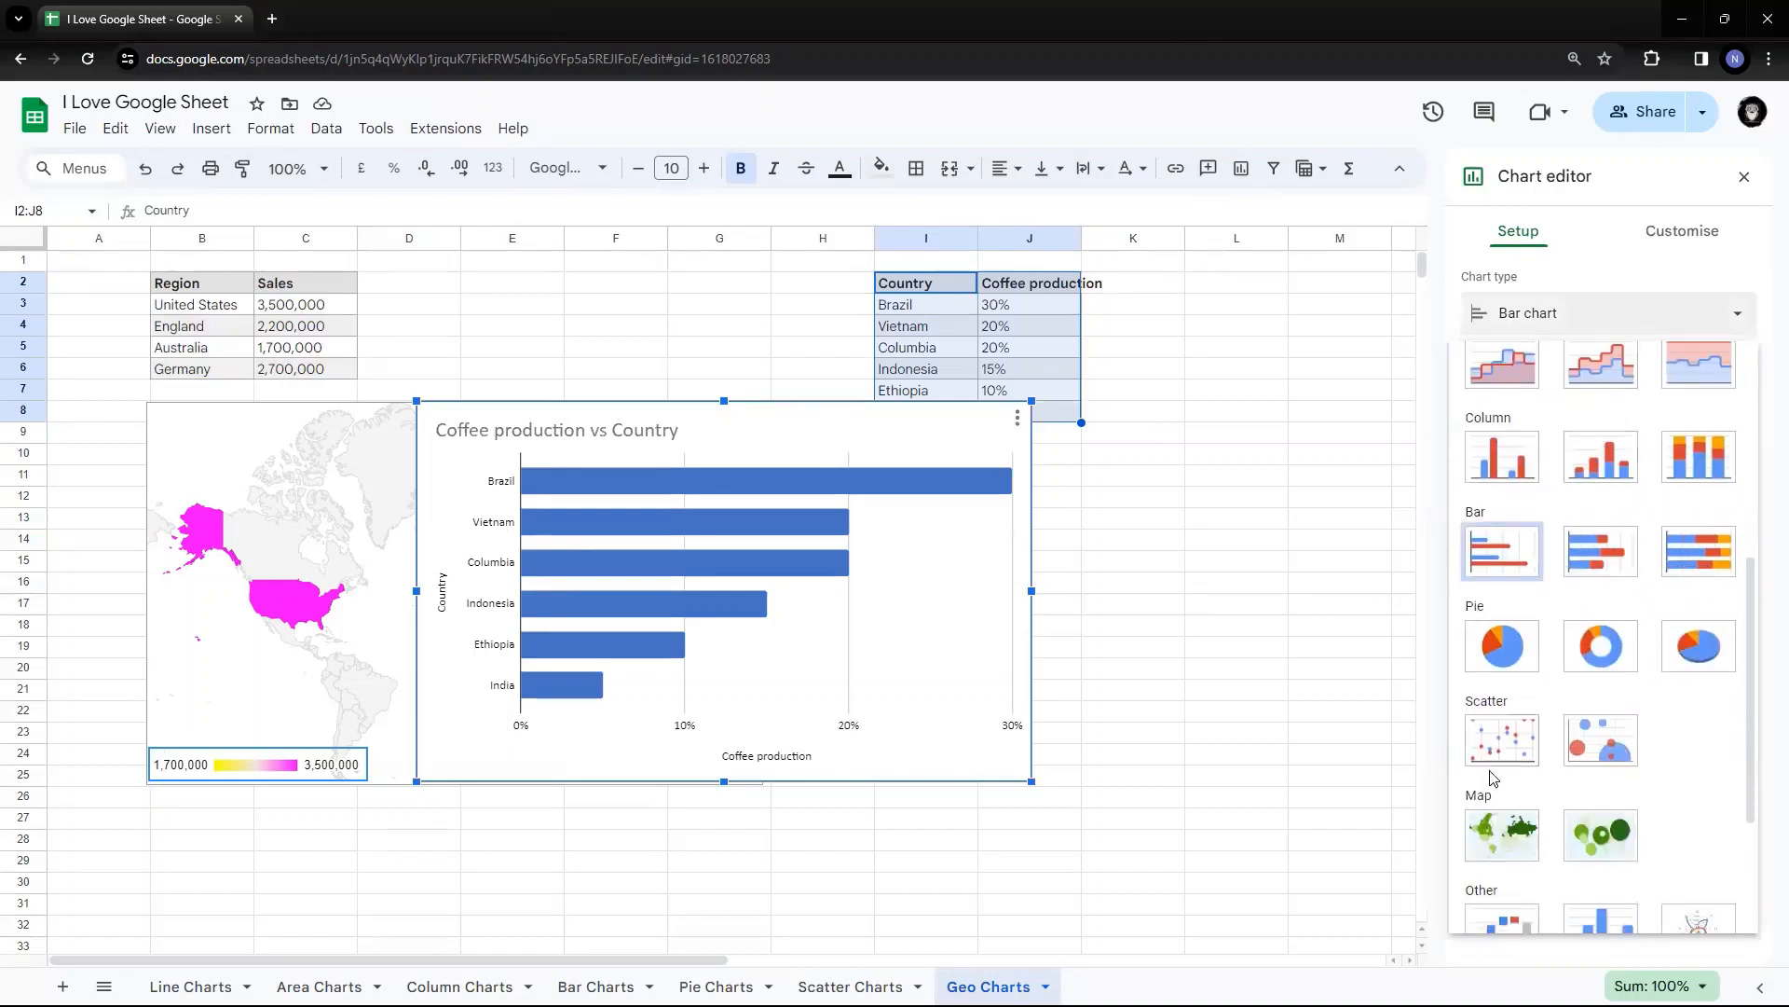
pyautogui.click(1505, 830)
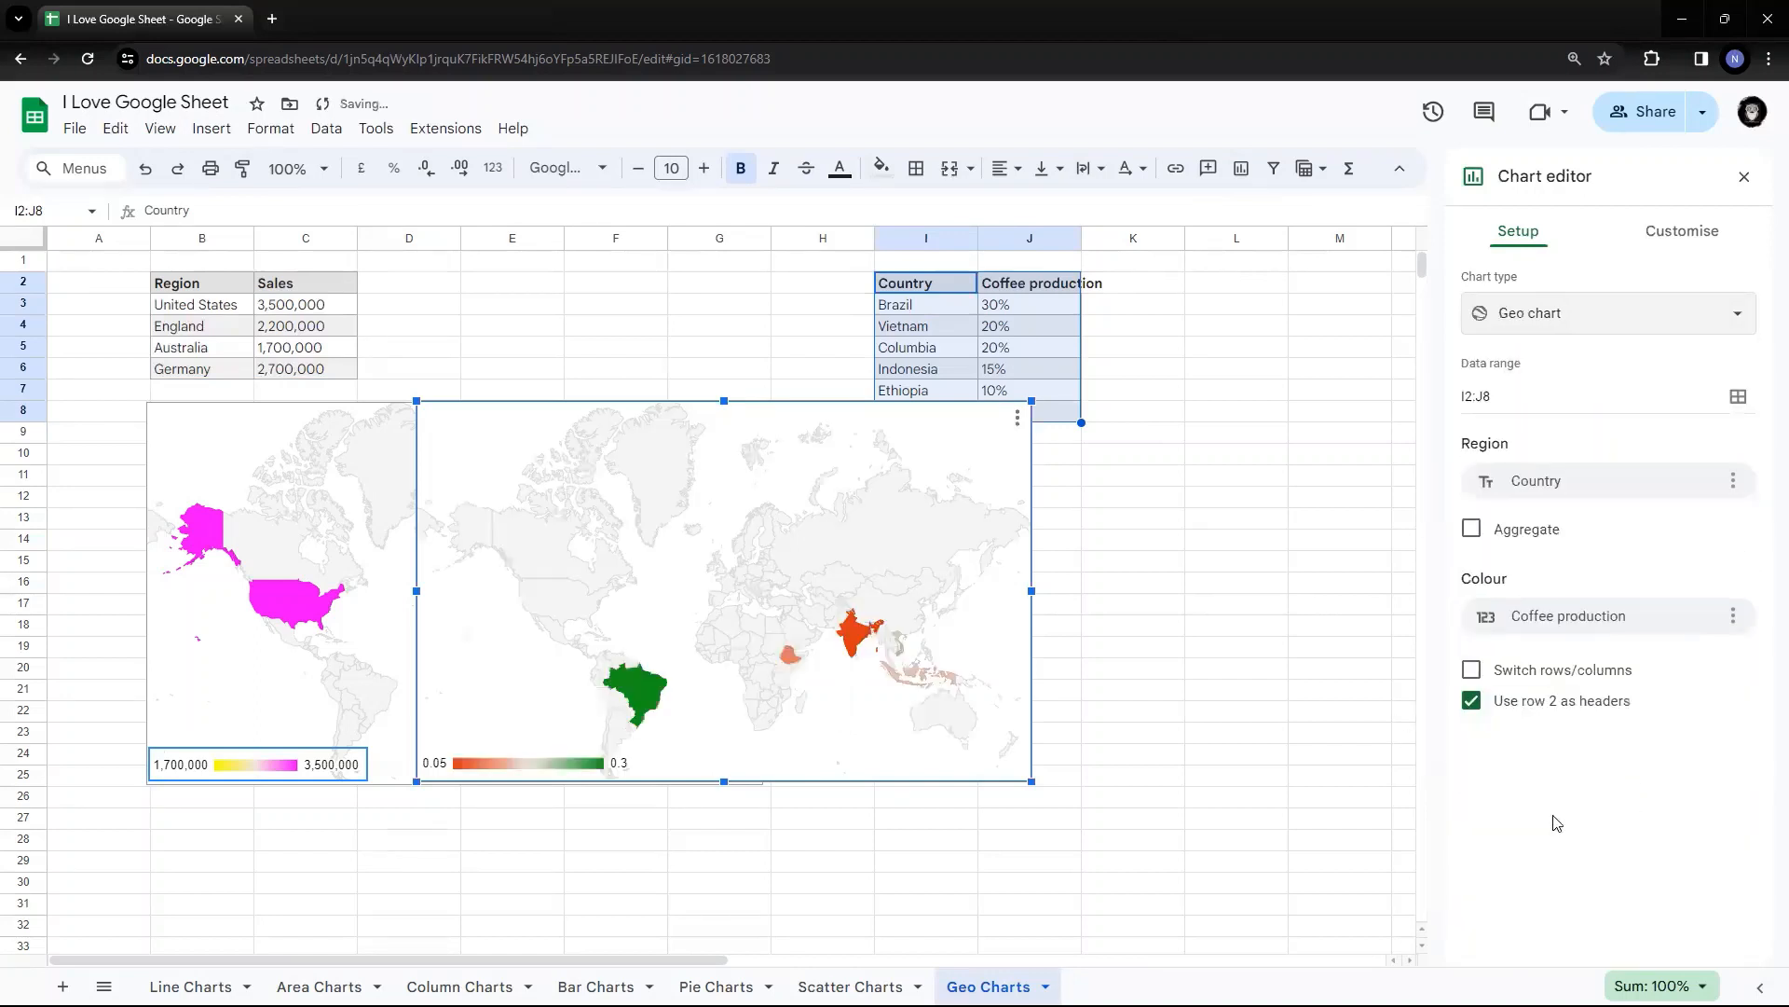
pyautogui.moveTo(788, 413); pyautogui.dragTo(1223, 436)
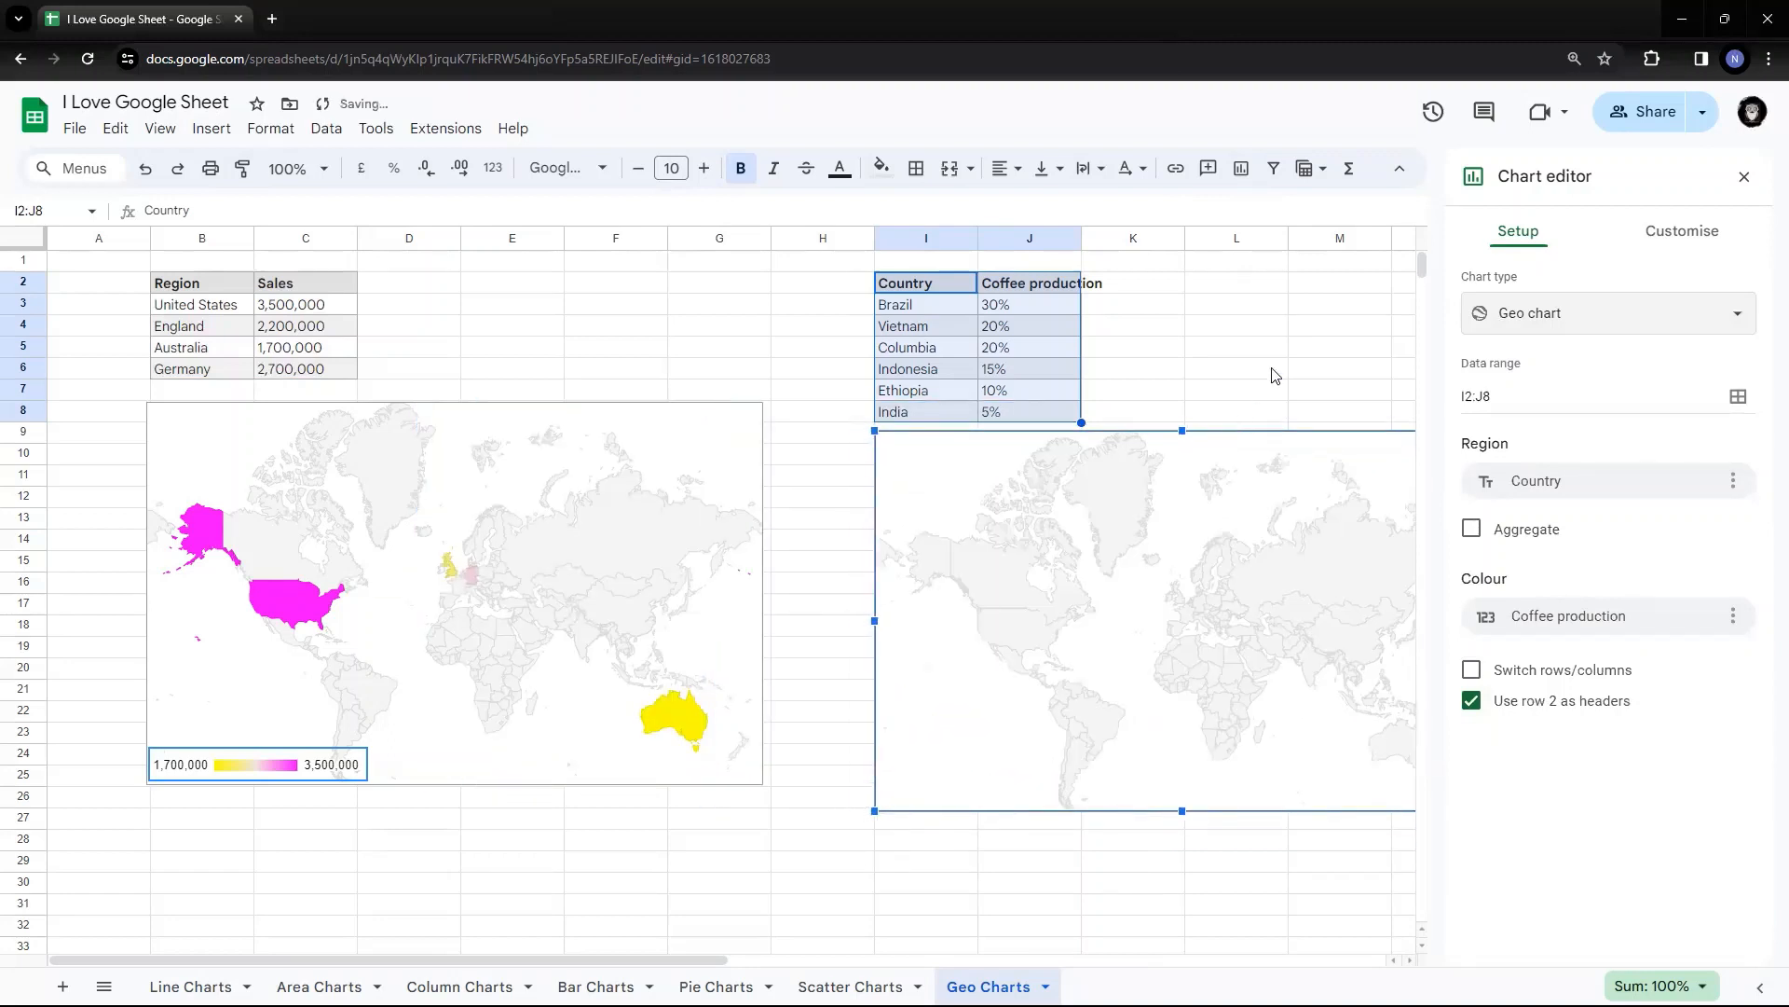
# Fill B28:C34 with Country and Internet usage data: United States 30%, Germany 25%, France 20%, Taiwan 10%, Netherlands 5%, United Kingdom 10%.
pyautogui.scroll(-3, 1269, 359)
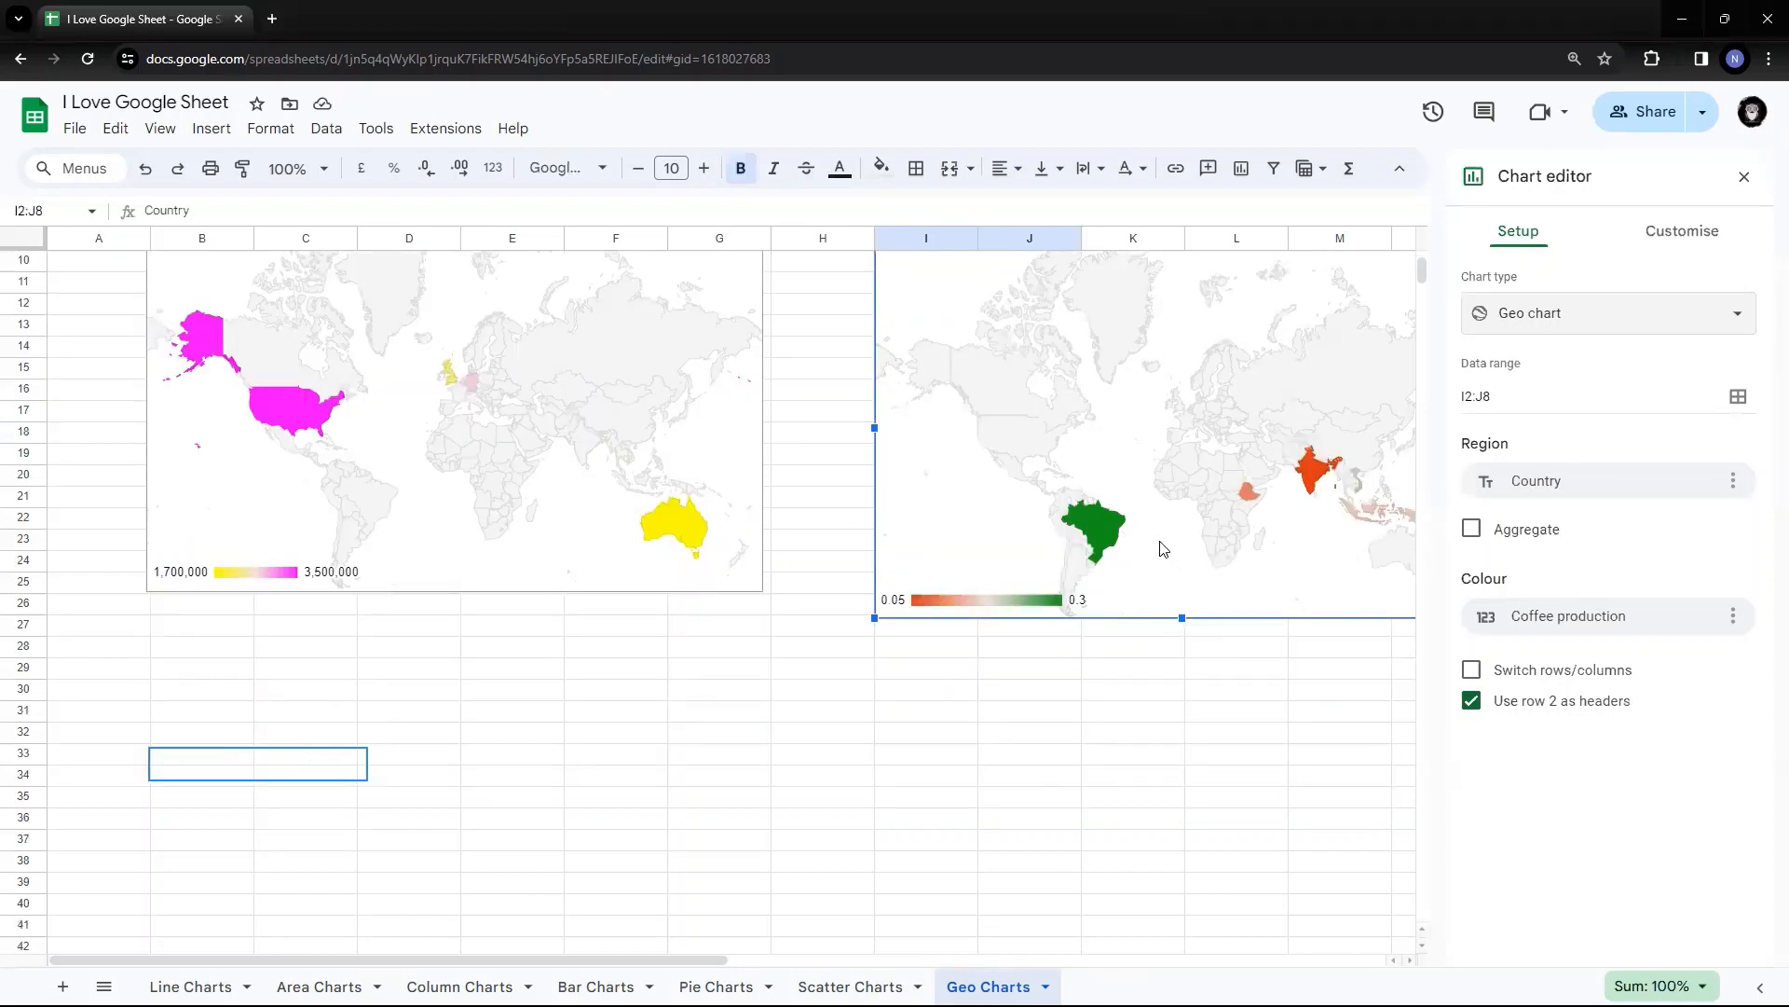
pyautogui.click(181, 650)
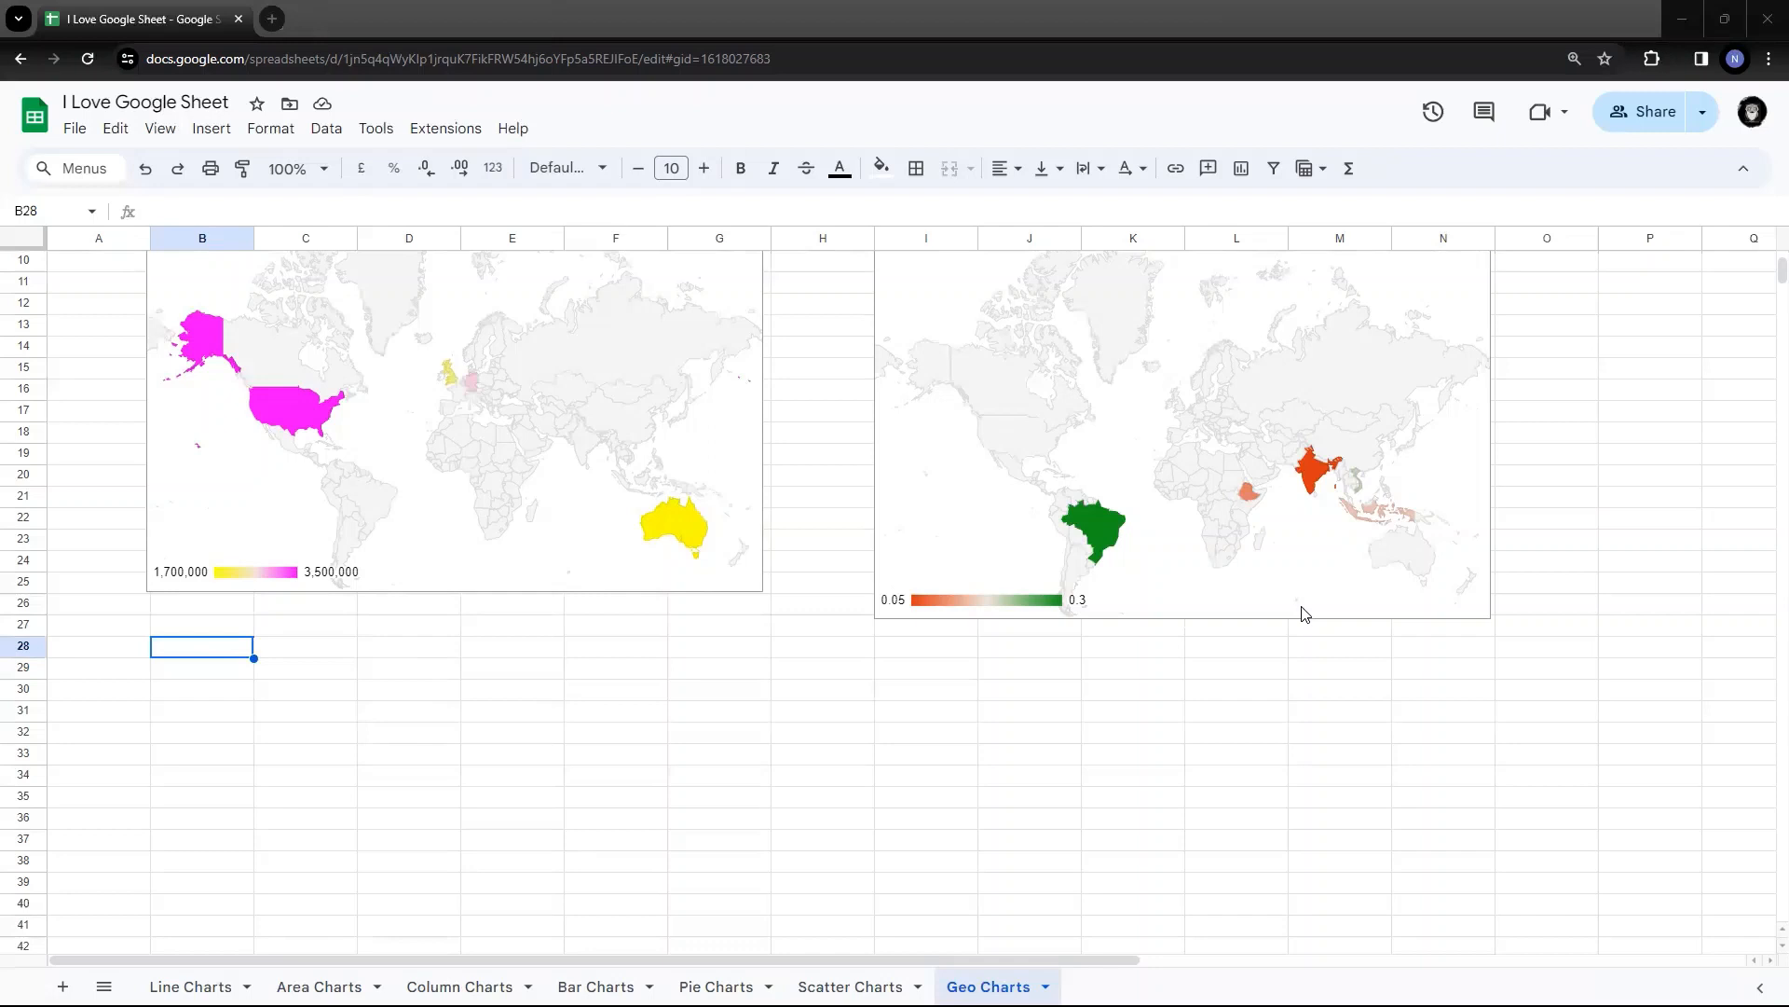
pyautogui.click(354, 694)
pyautogui.click(177, 652)
pyautogui.write('Country\tInternet usage United States\t30% Germany\t25% France\t20% Taiwan\t10% Netherlands\t5% United Kingdom\t10%')
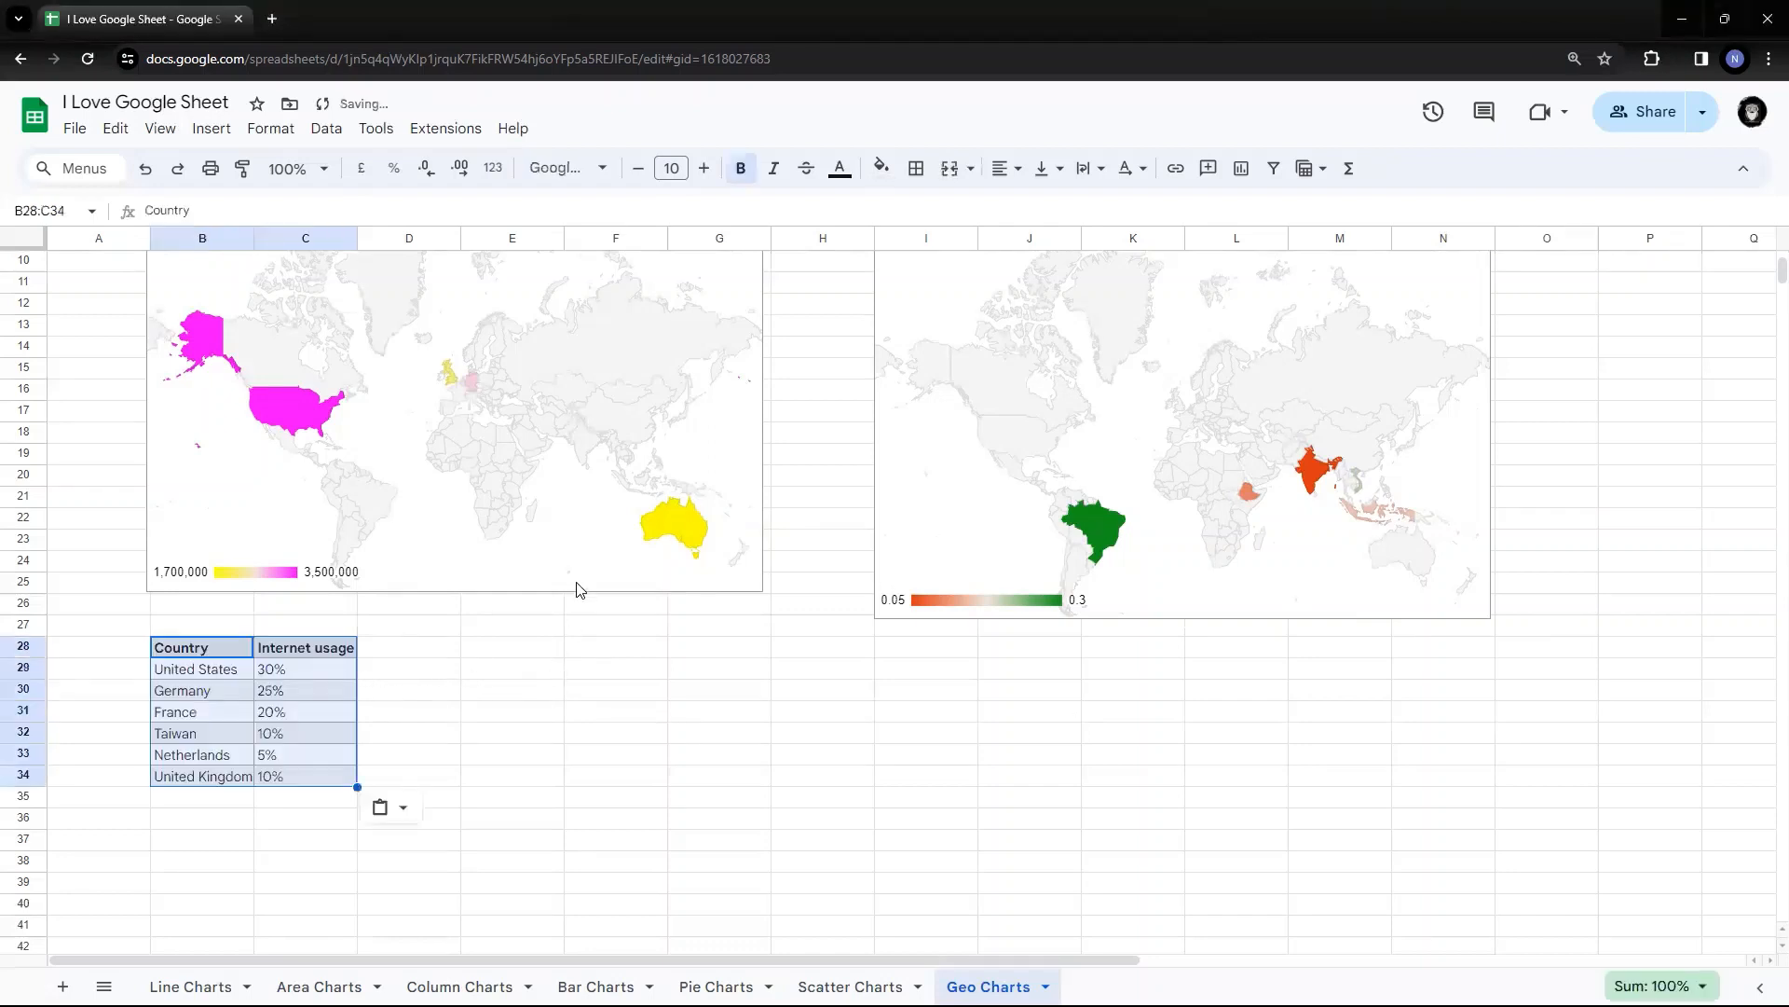
# Insert a geo chart with markers from the Internet usage table and select the table's Netherlands row for comparison.
pyautogui.scroll(-3, 576, 589)
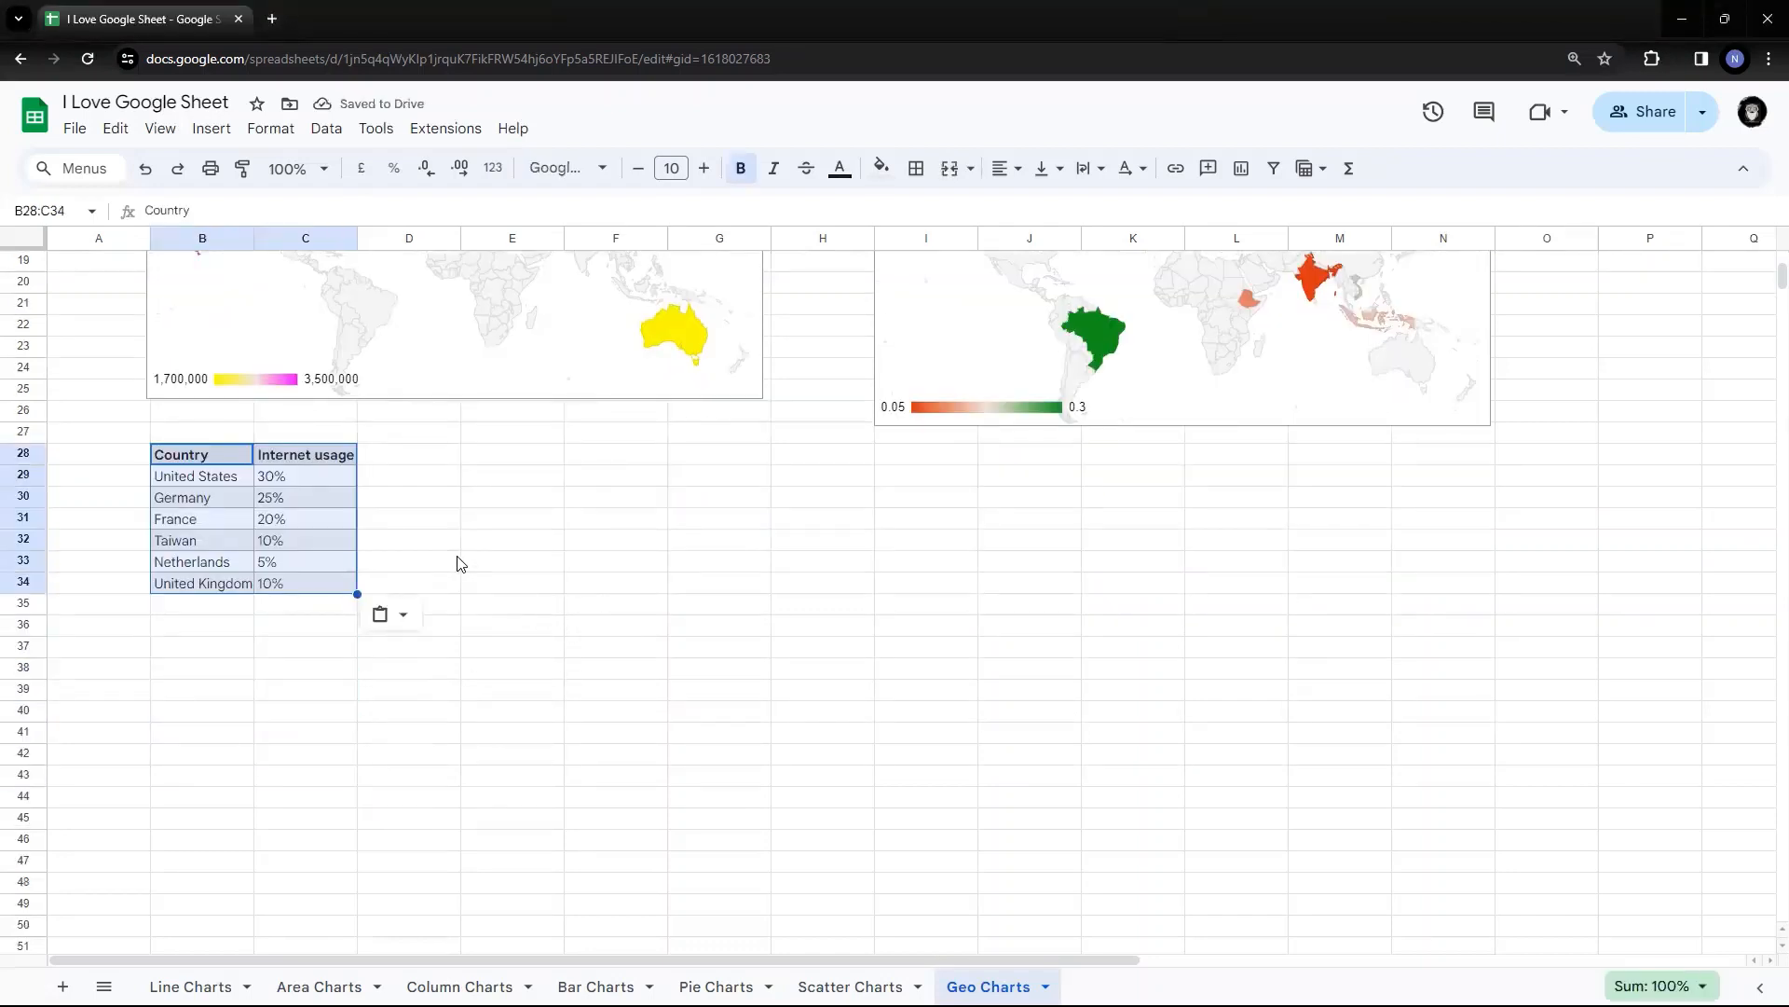
pyautogui.click(209, 130)
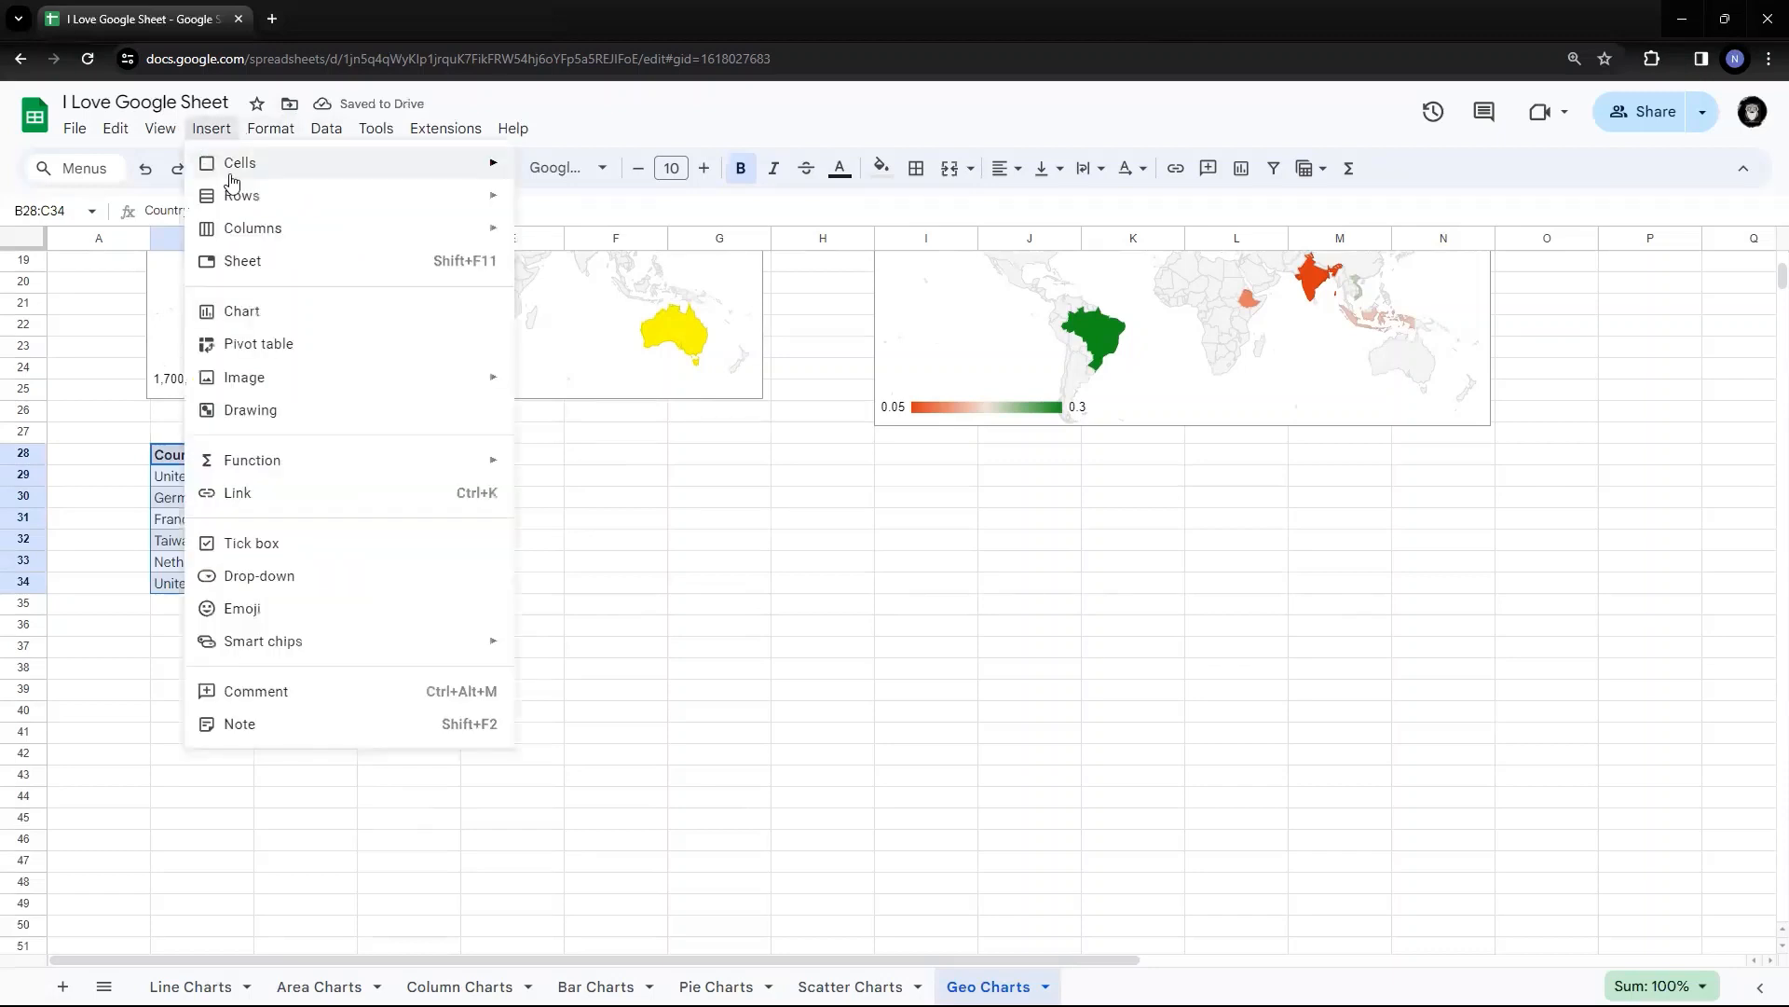
pyautogui.click(241, 314)
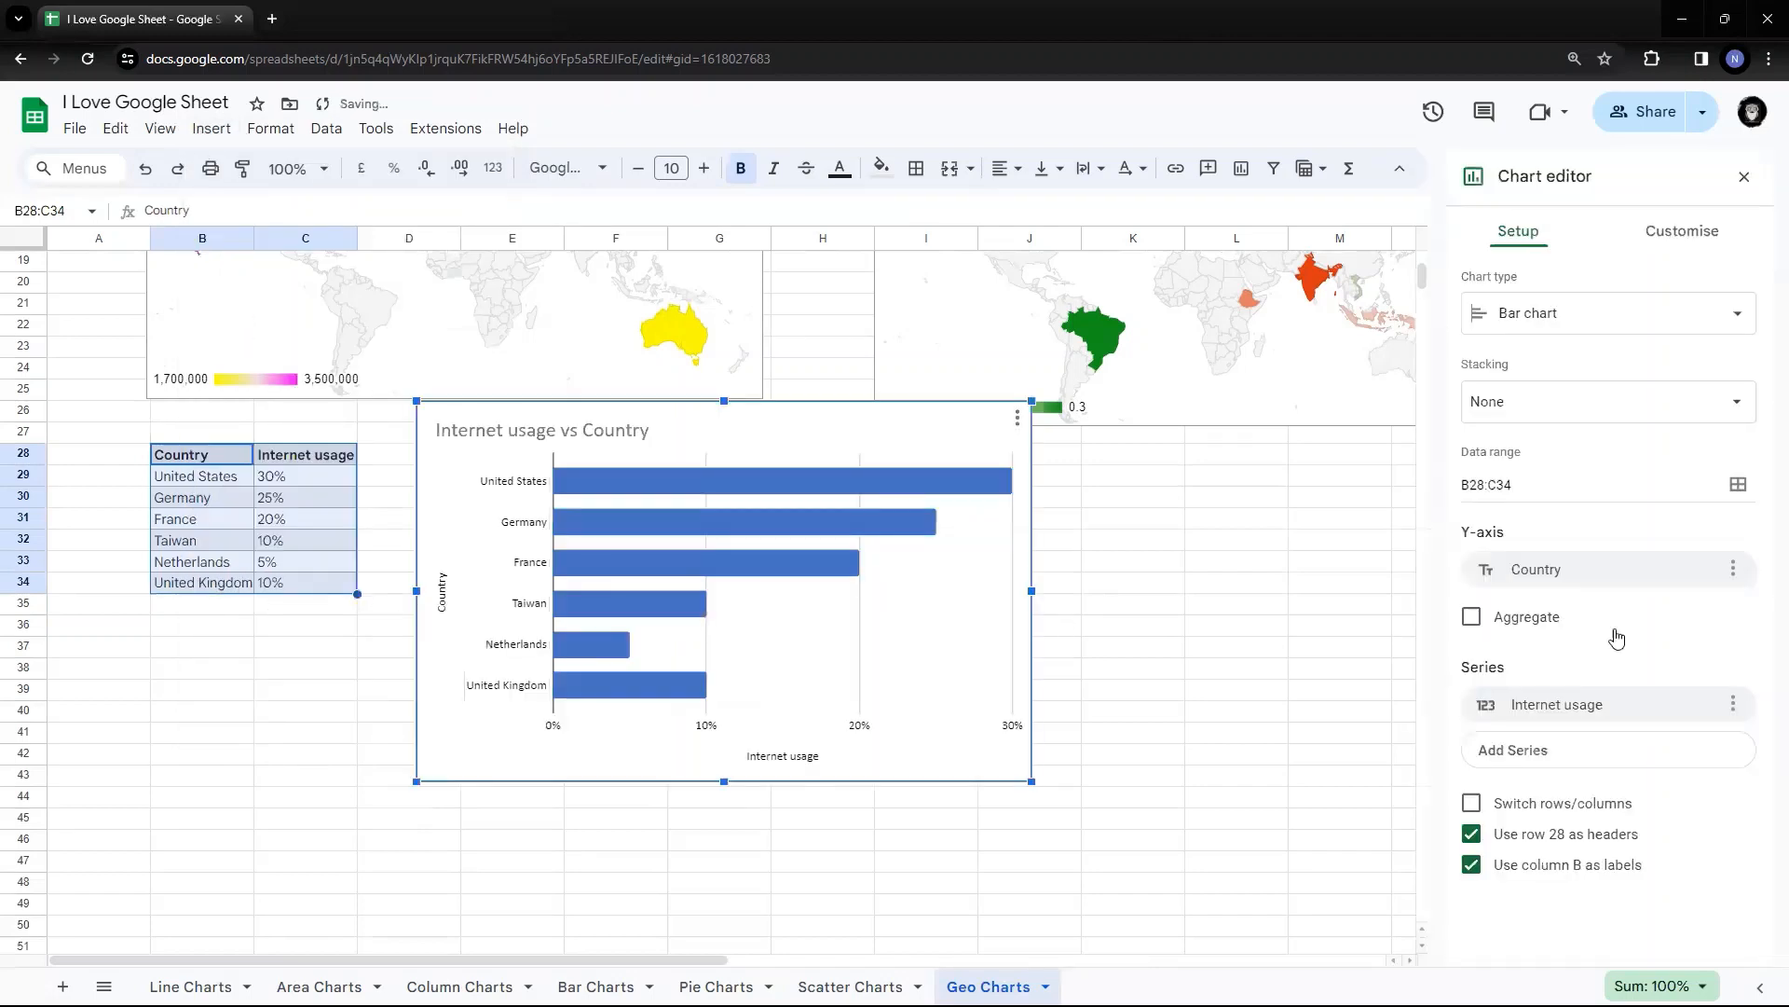
pyautogui.click(1590, 322)
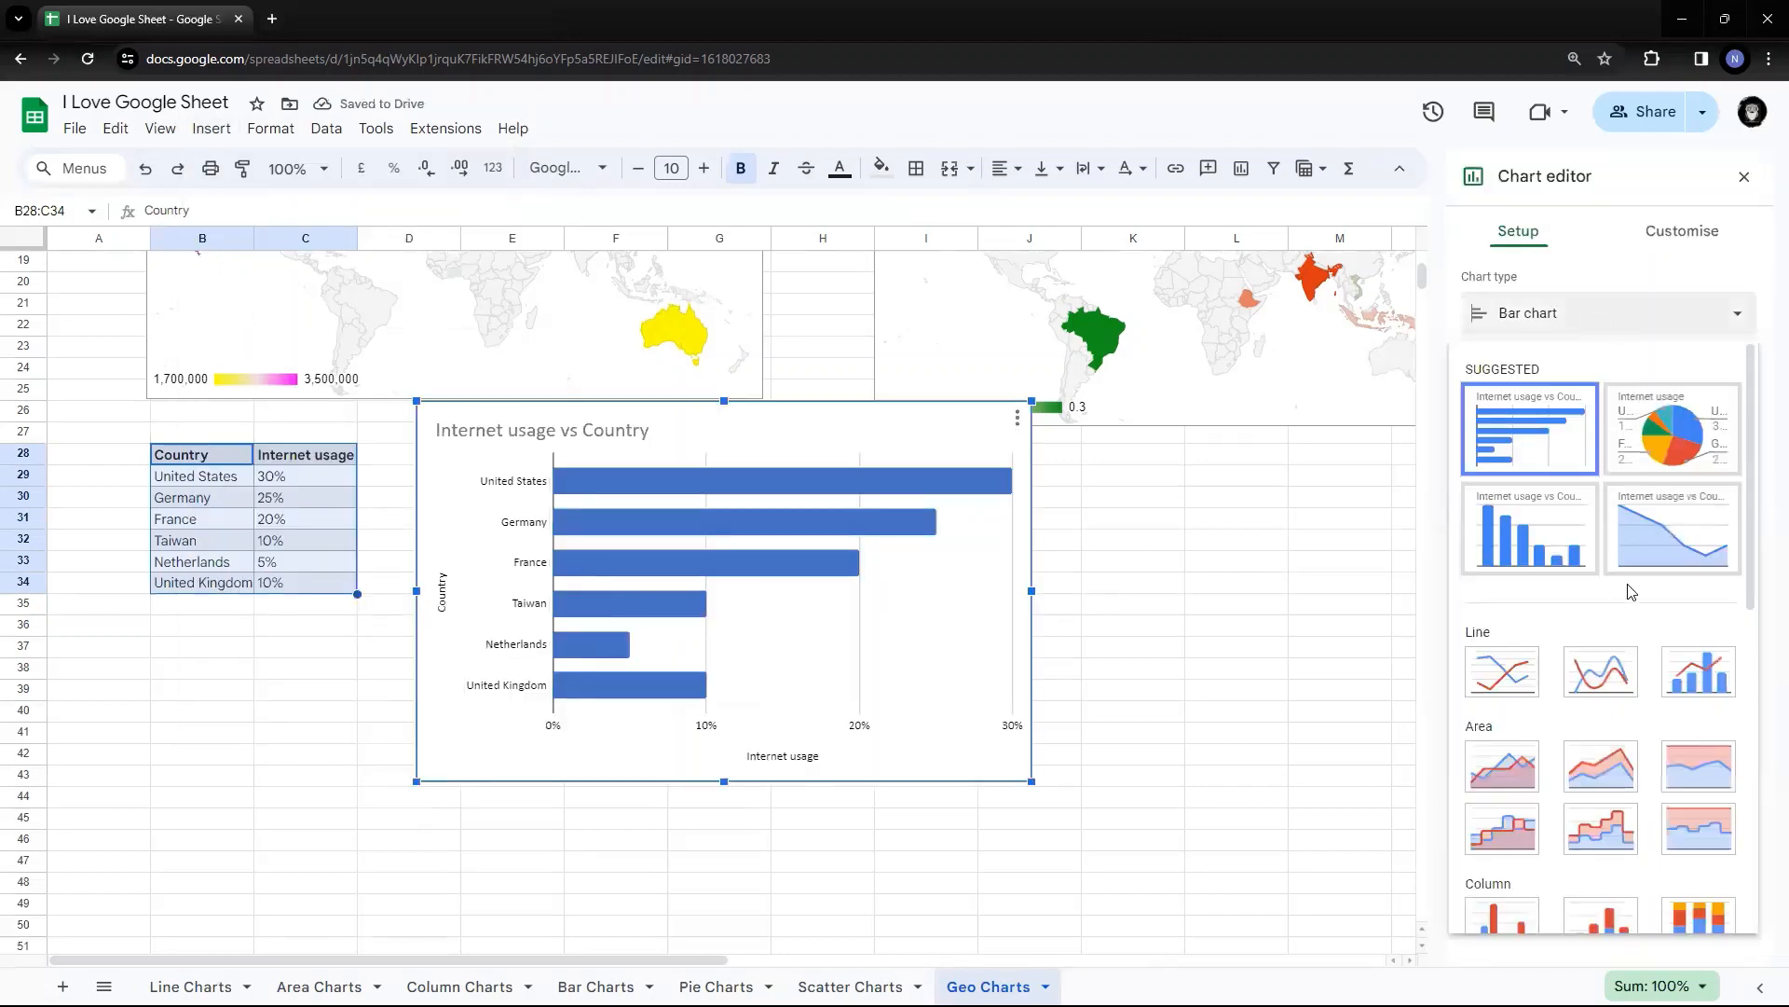
pyautogui.scroll(-4, 1631, 592)
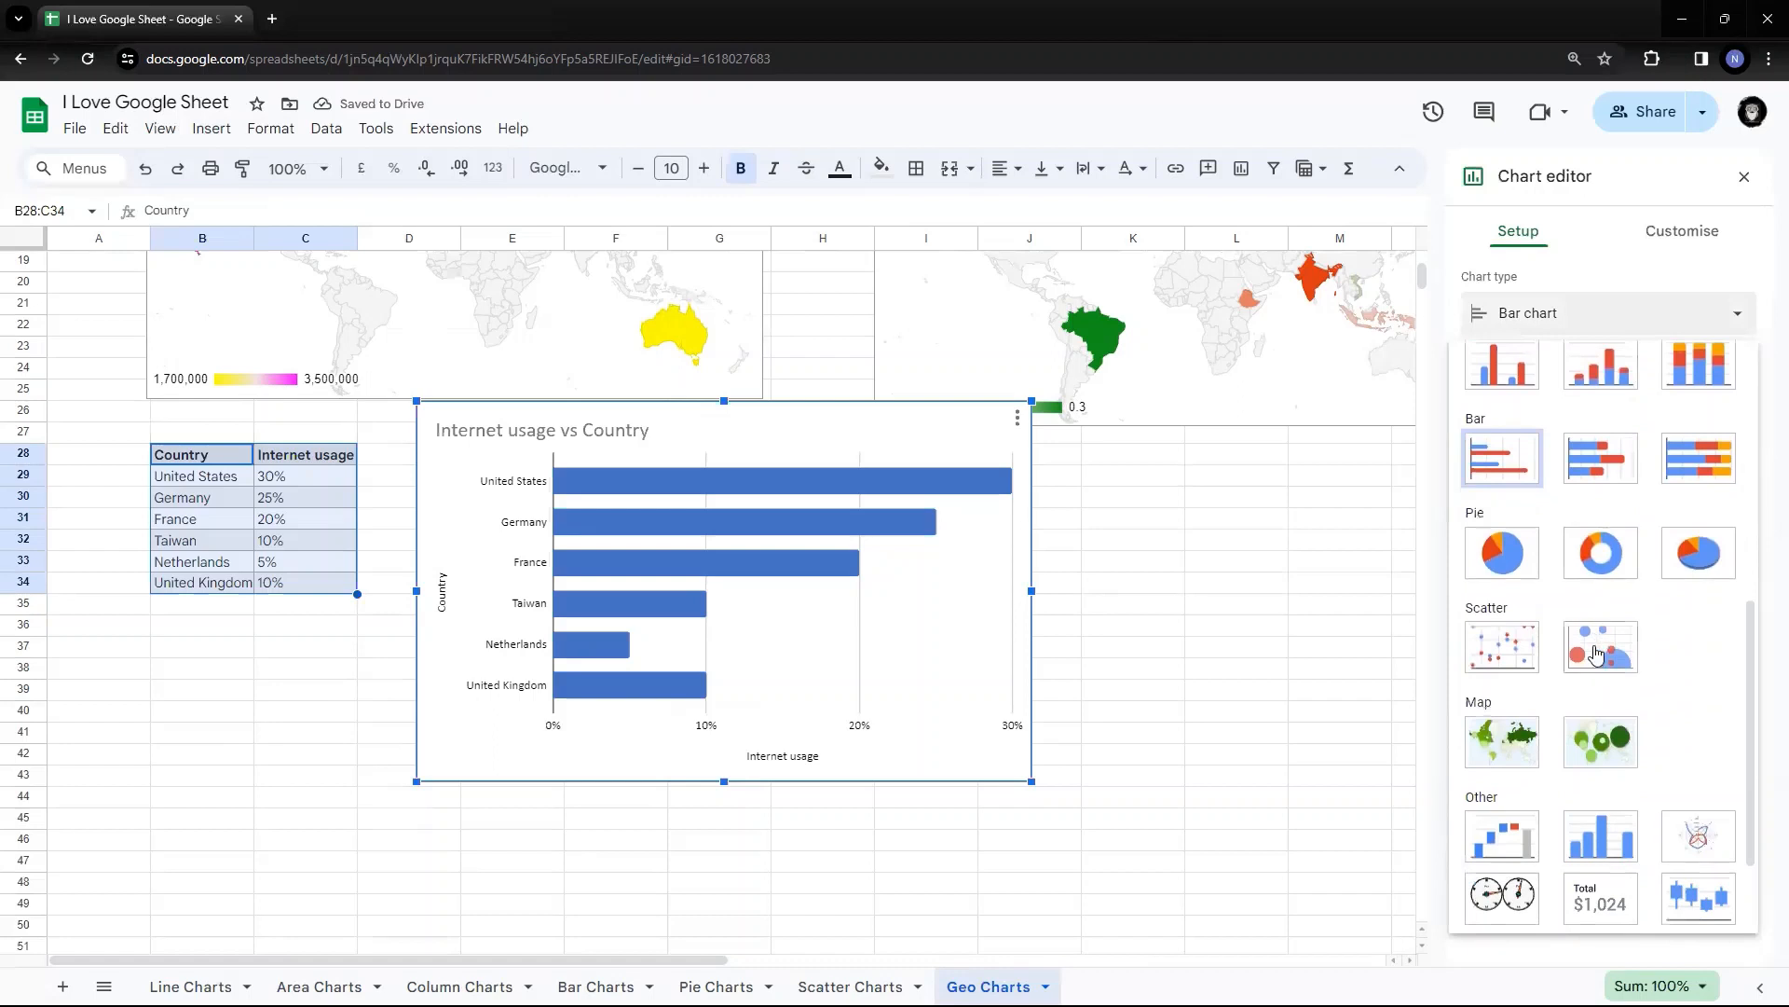
pyautogui.click(1601, 742)
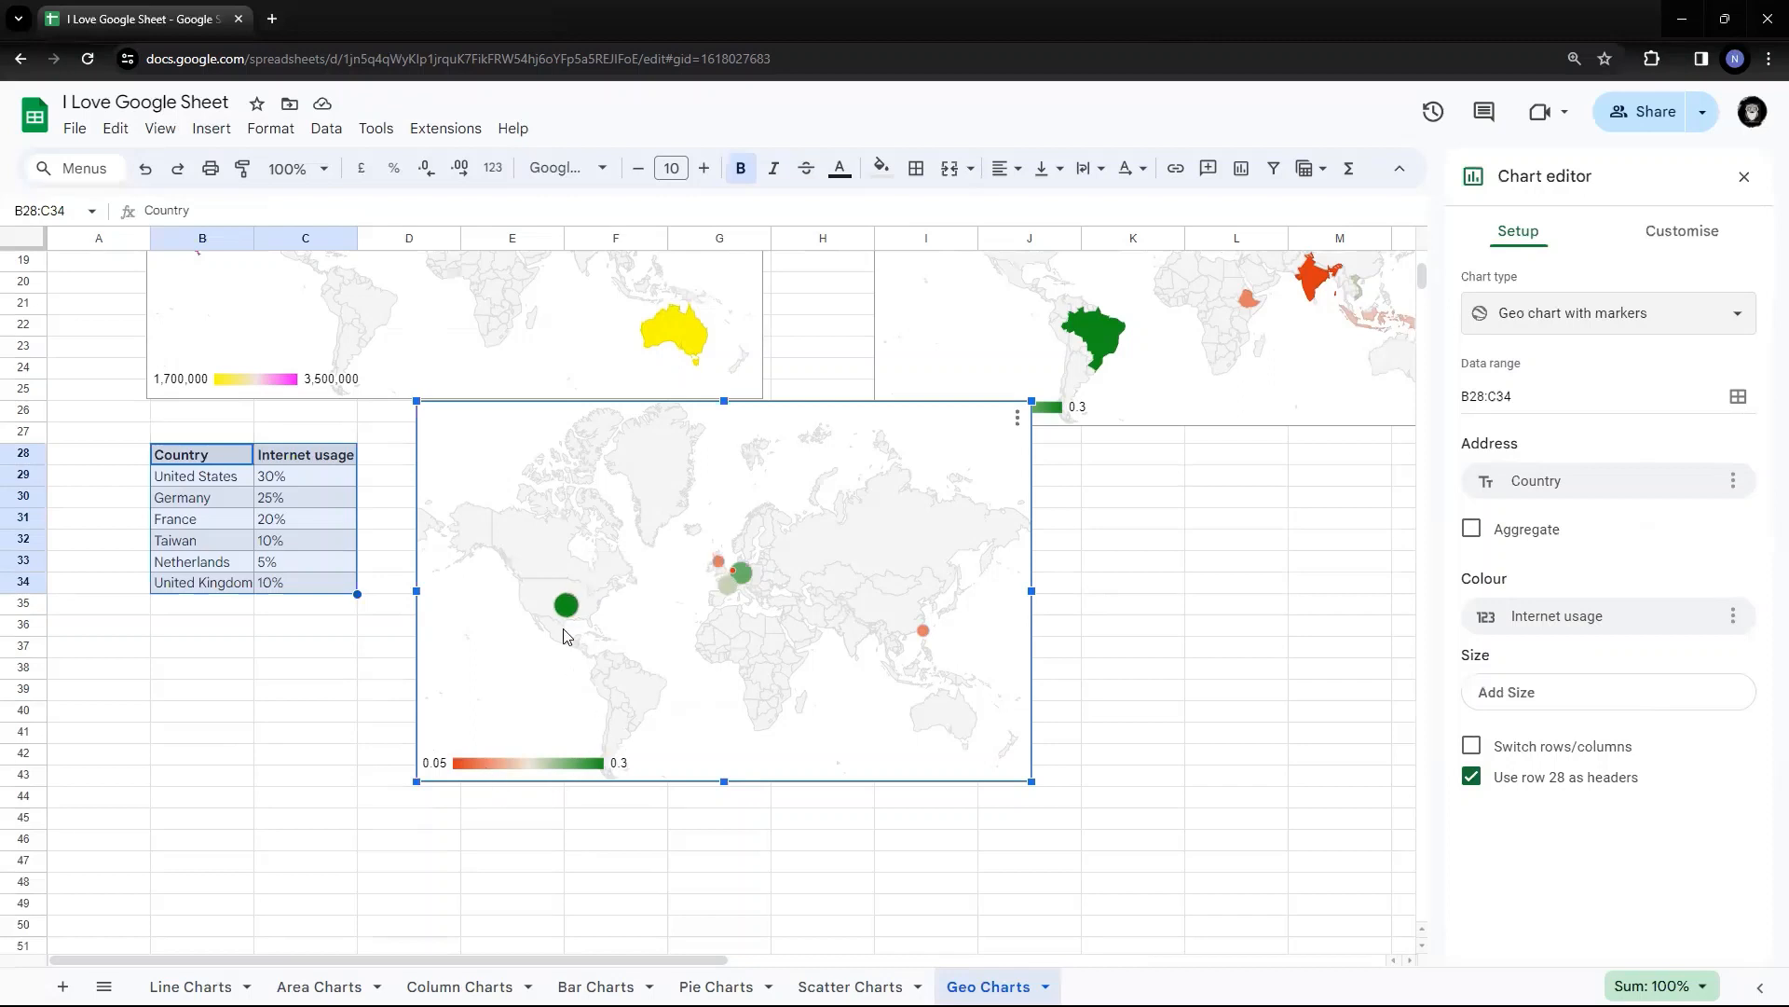
pyautogui.moveTo(571, 615)
pyautogui.moveTo(198, 565); pyautogui.dragTo(266, 565)
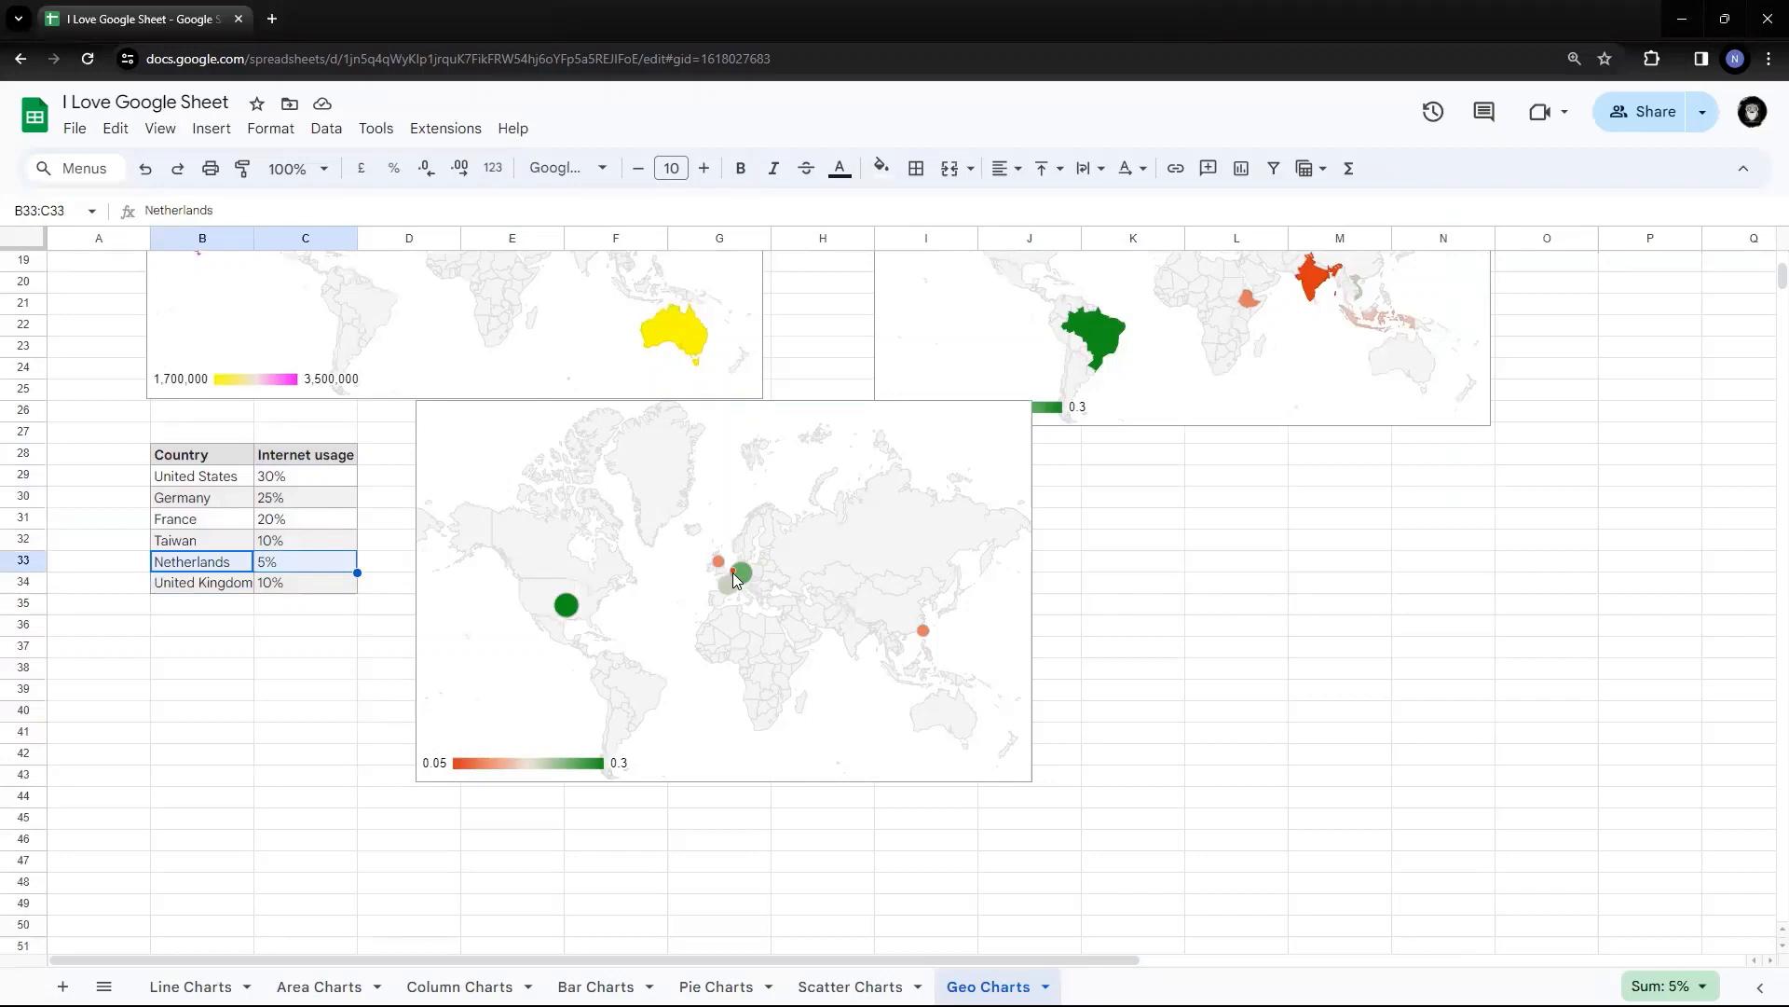
# Move the marker map beside the Internet usage table and resize it to span about D28 to I44.
pyautogui.click(1023, 778)
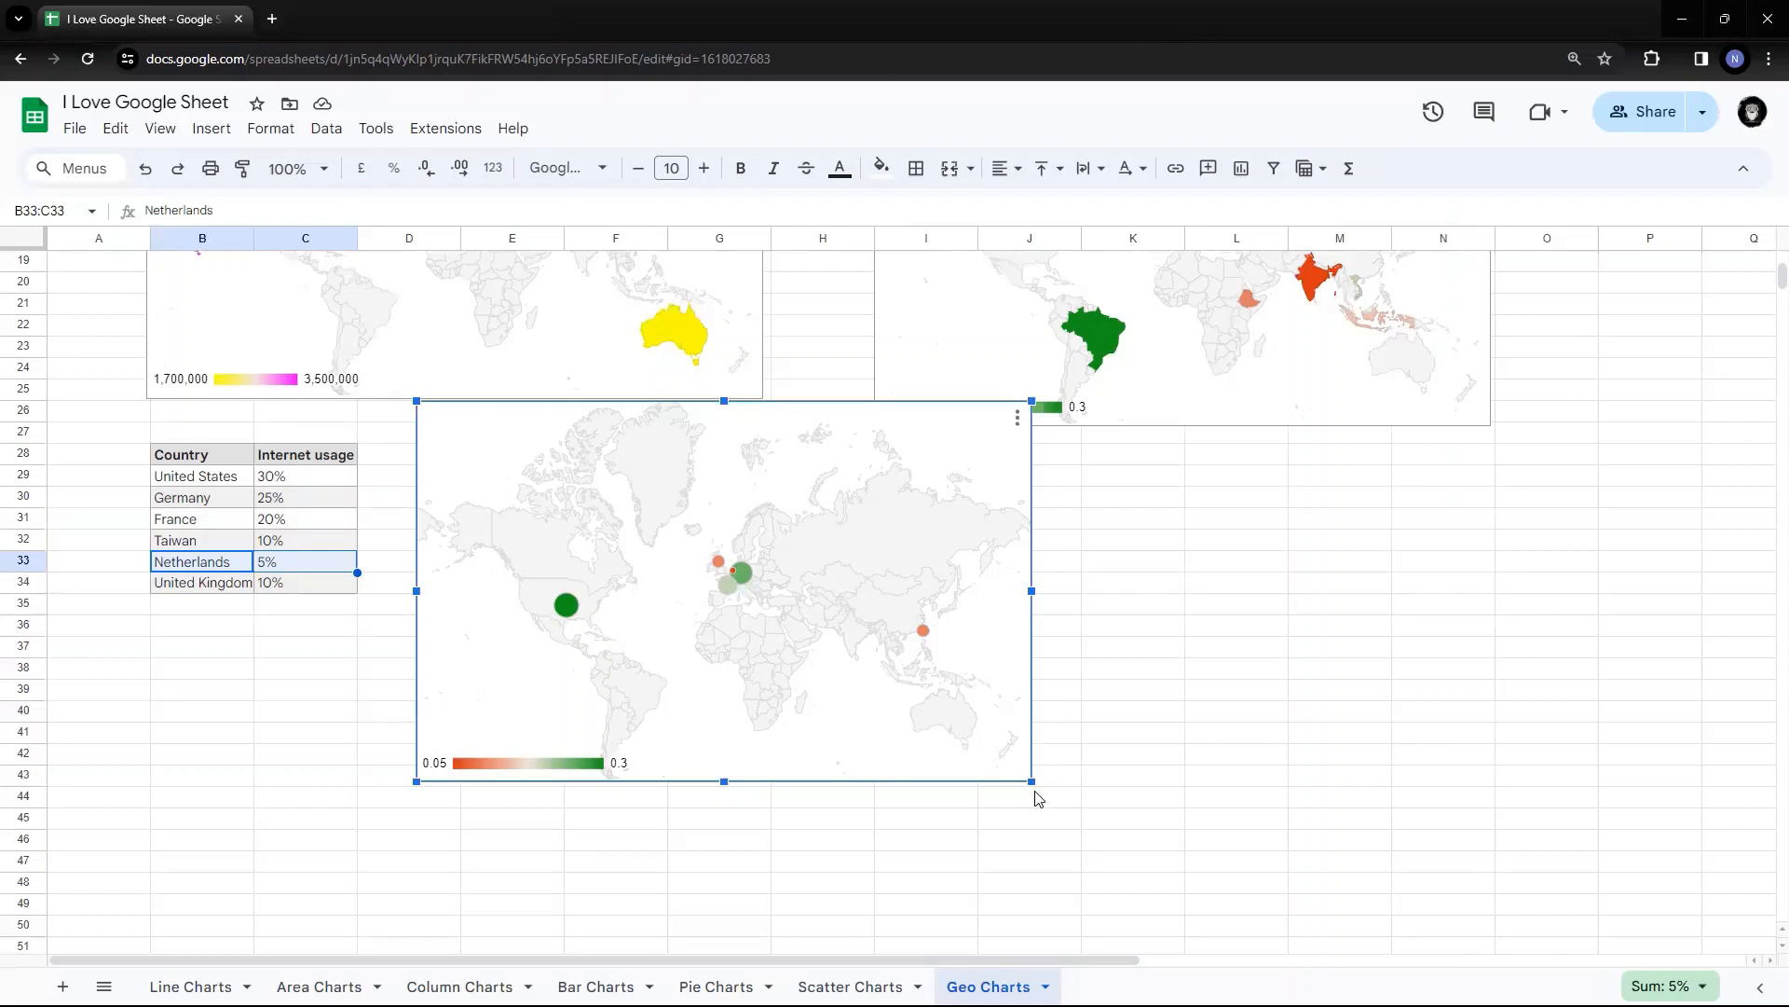
pyautogui.moveTo(1031, 781); pyautogui.dragTo(1230, 906)
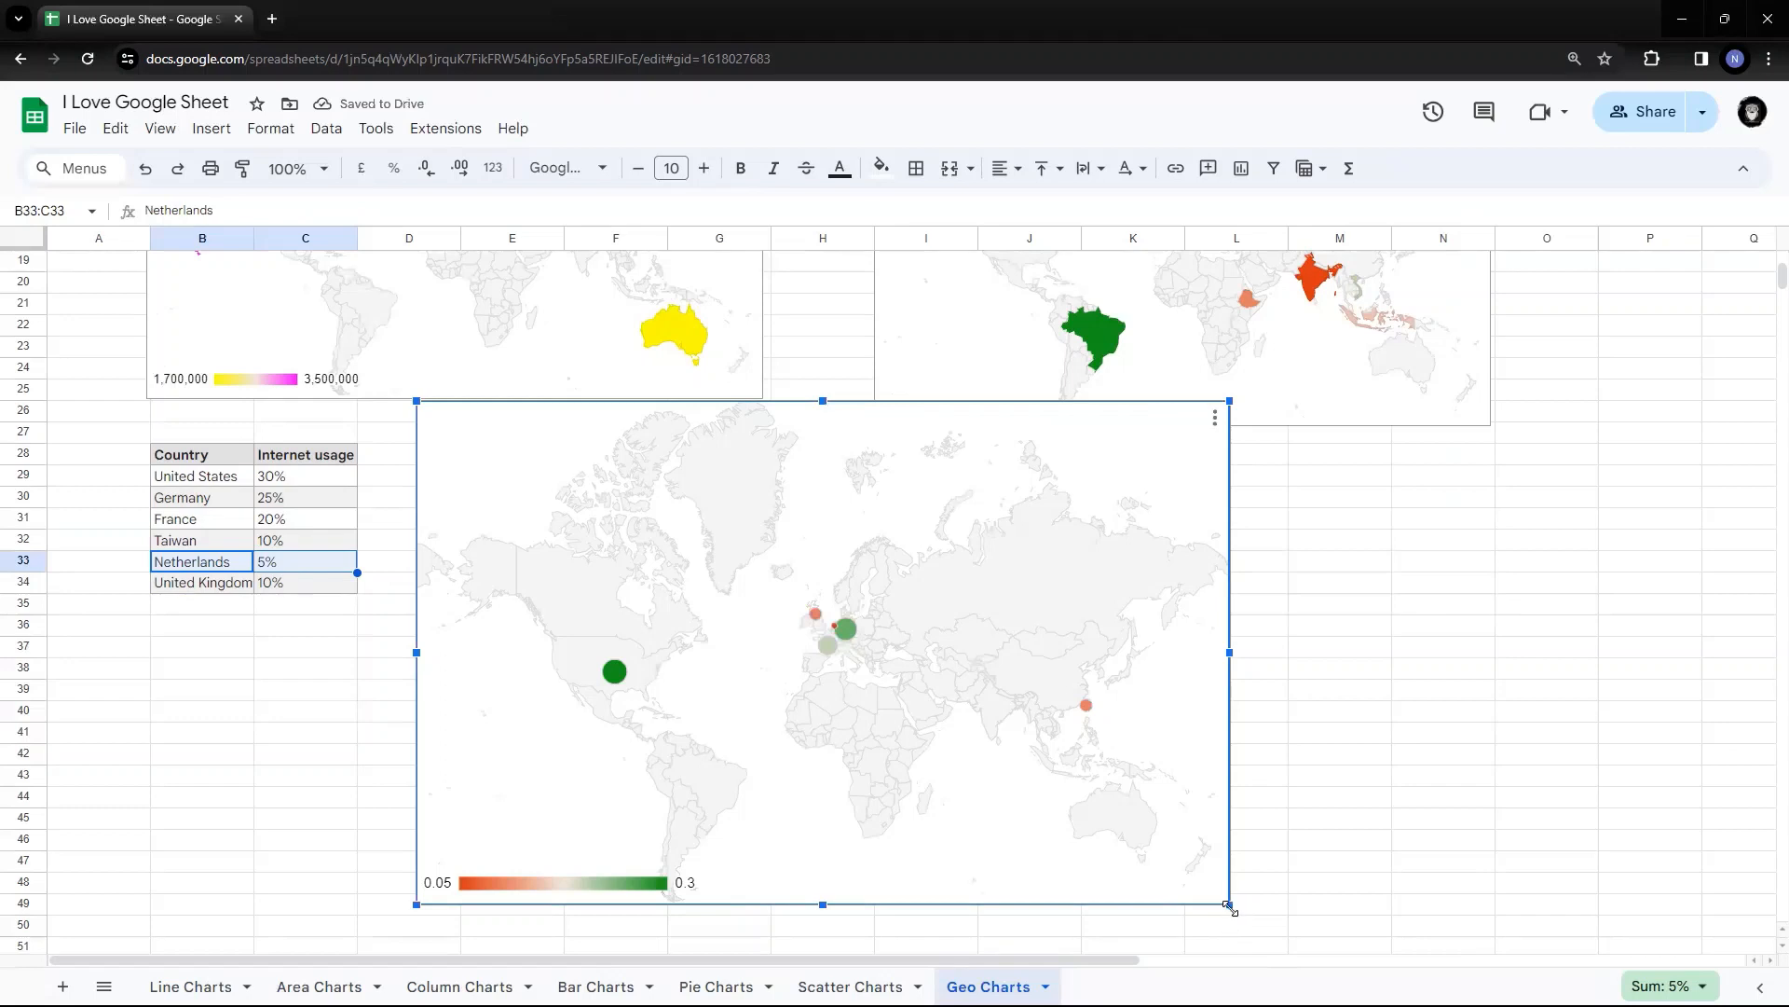
pyautogui.moveTo(1230, 909); pyautogui.dragTo(942, 725)
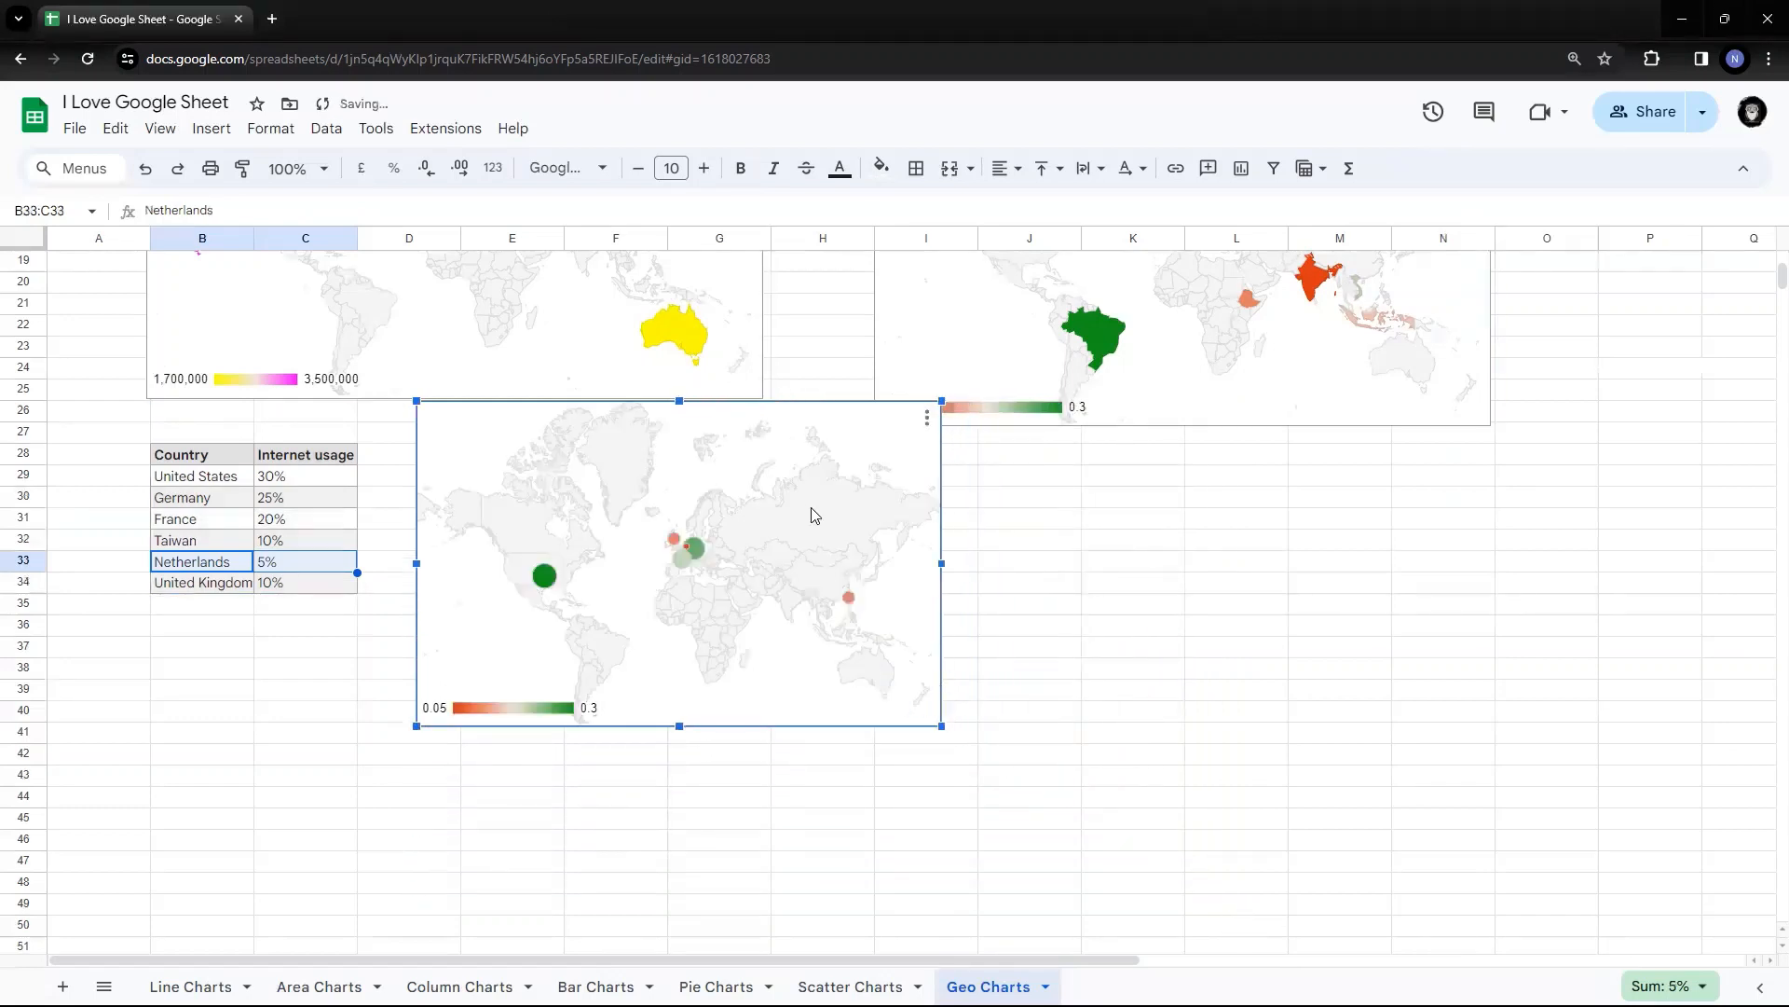
pyautogui.moveTo(826, 446); pyautogui.dragTo(769, 486)
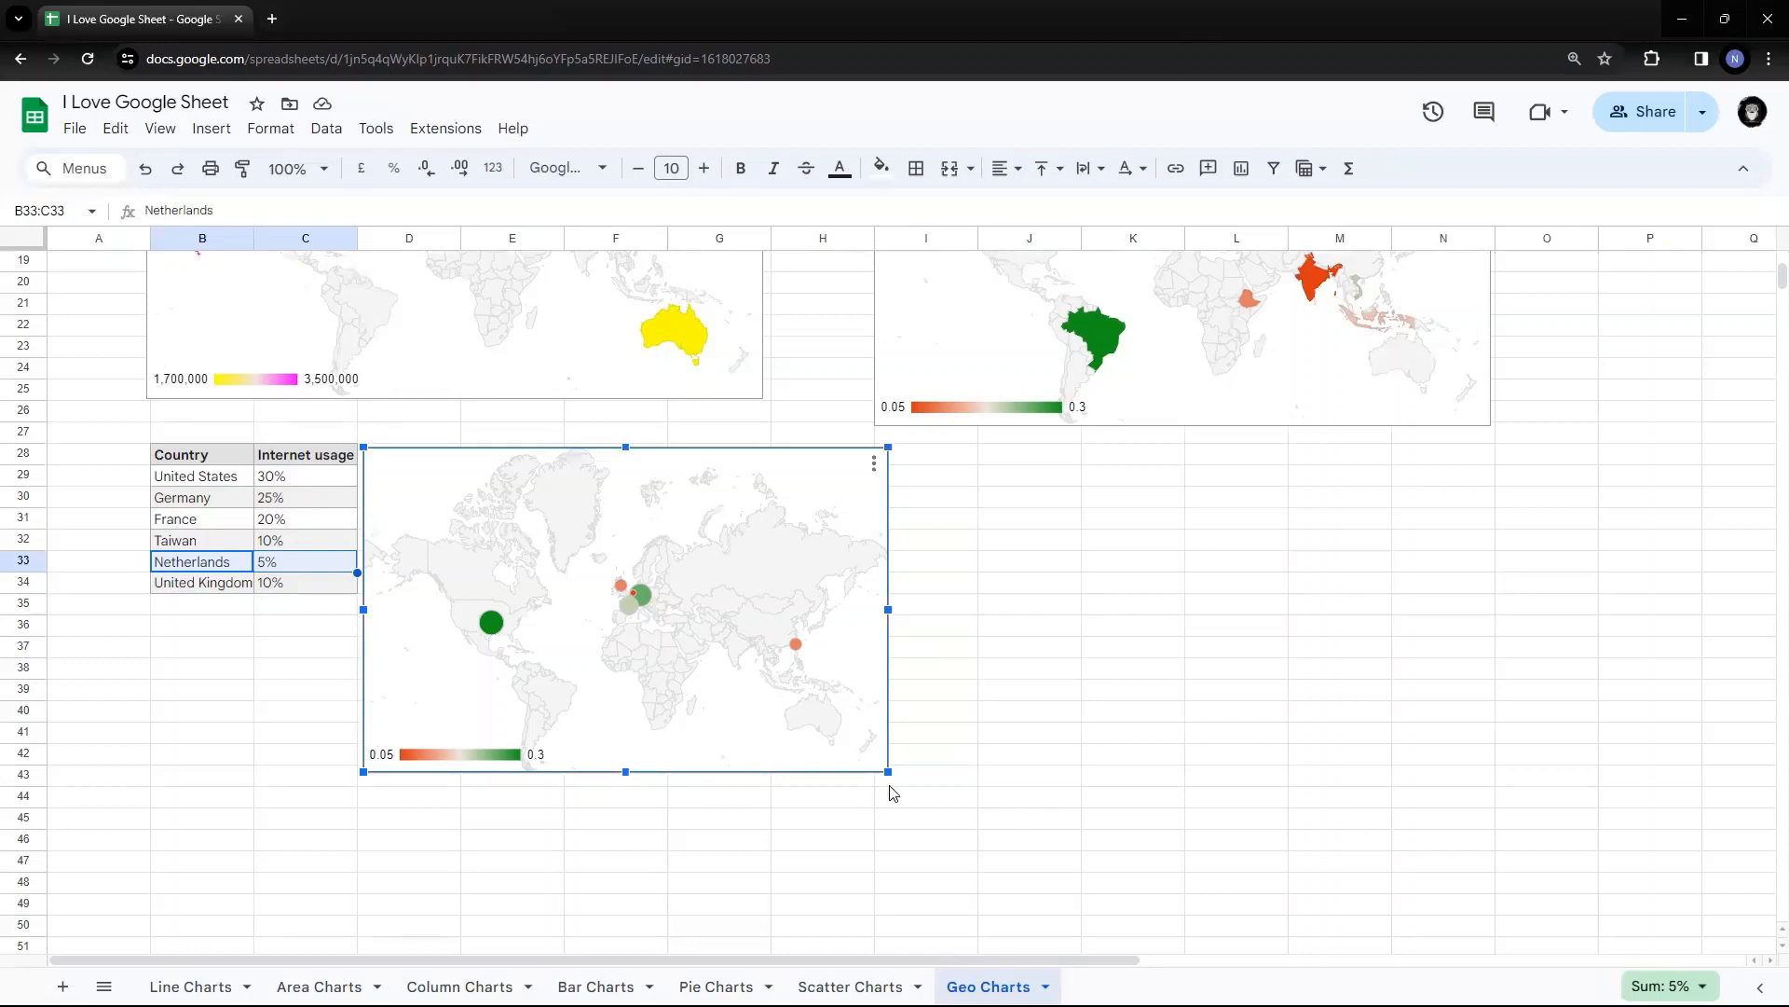
pyautogui.moveTo(889, 771); pyautogui.dragTo(952, 811)
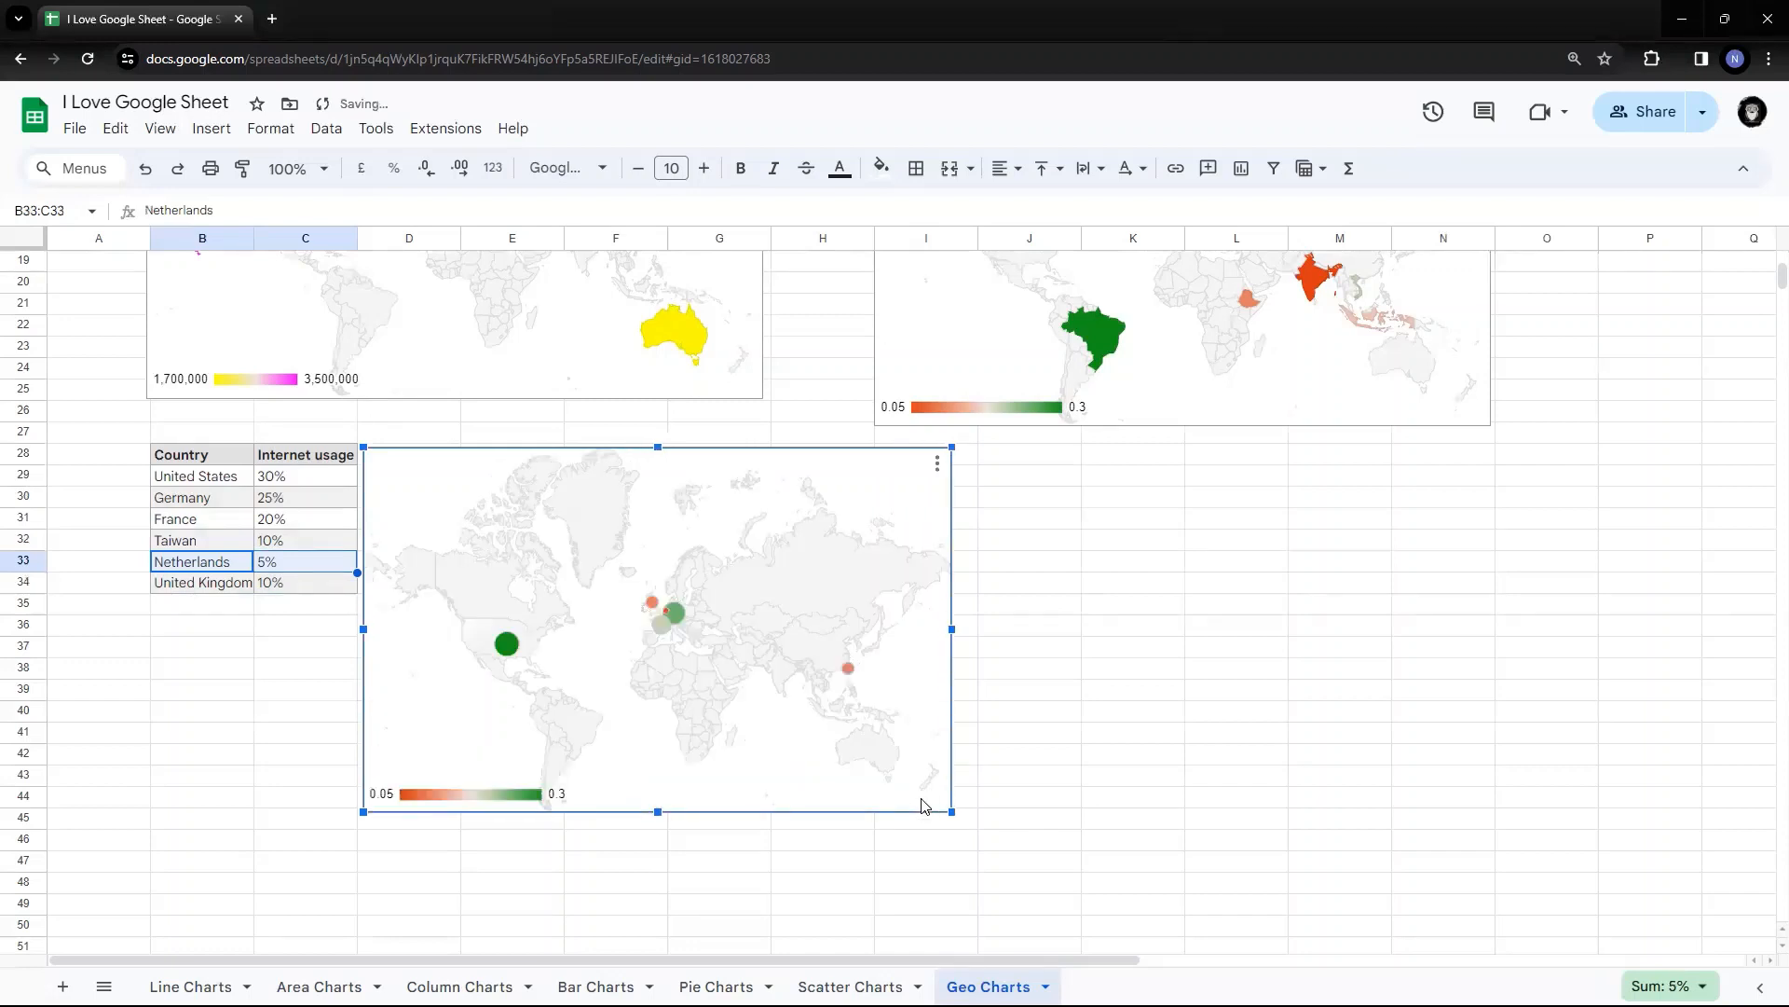
# Reopen the marker map for editing and review its Geo, Chart style and setup options.
pyautogui.click(937, 463)
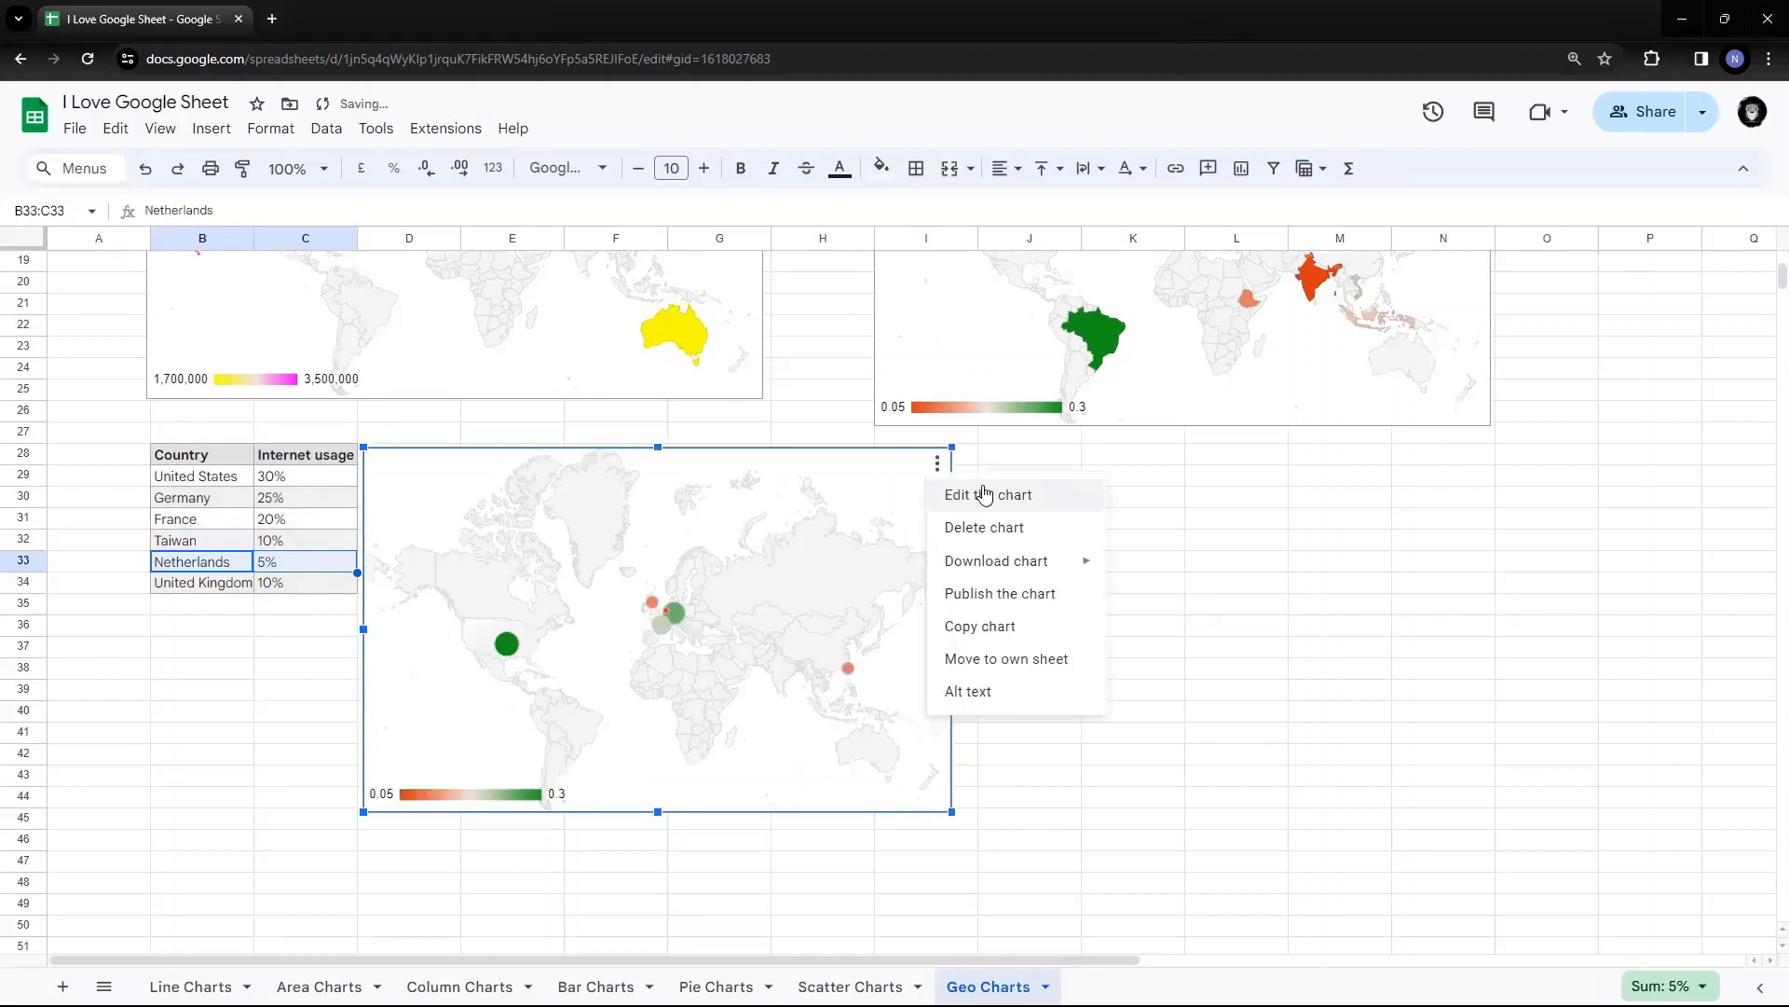
pyautogui.press('Return')
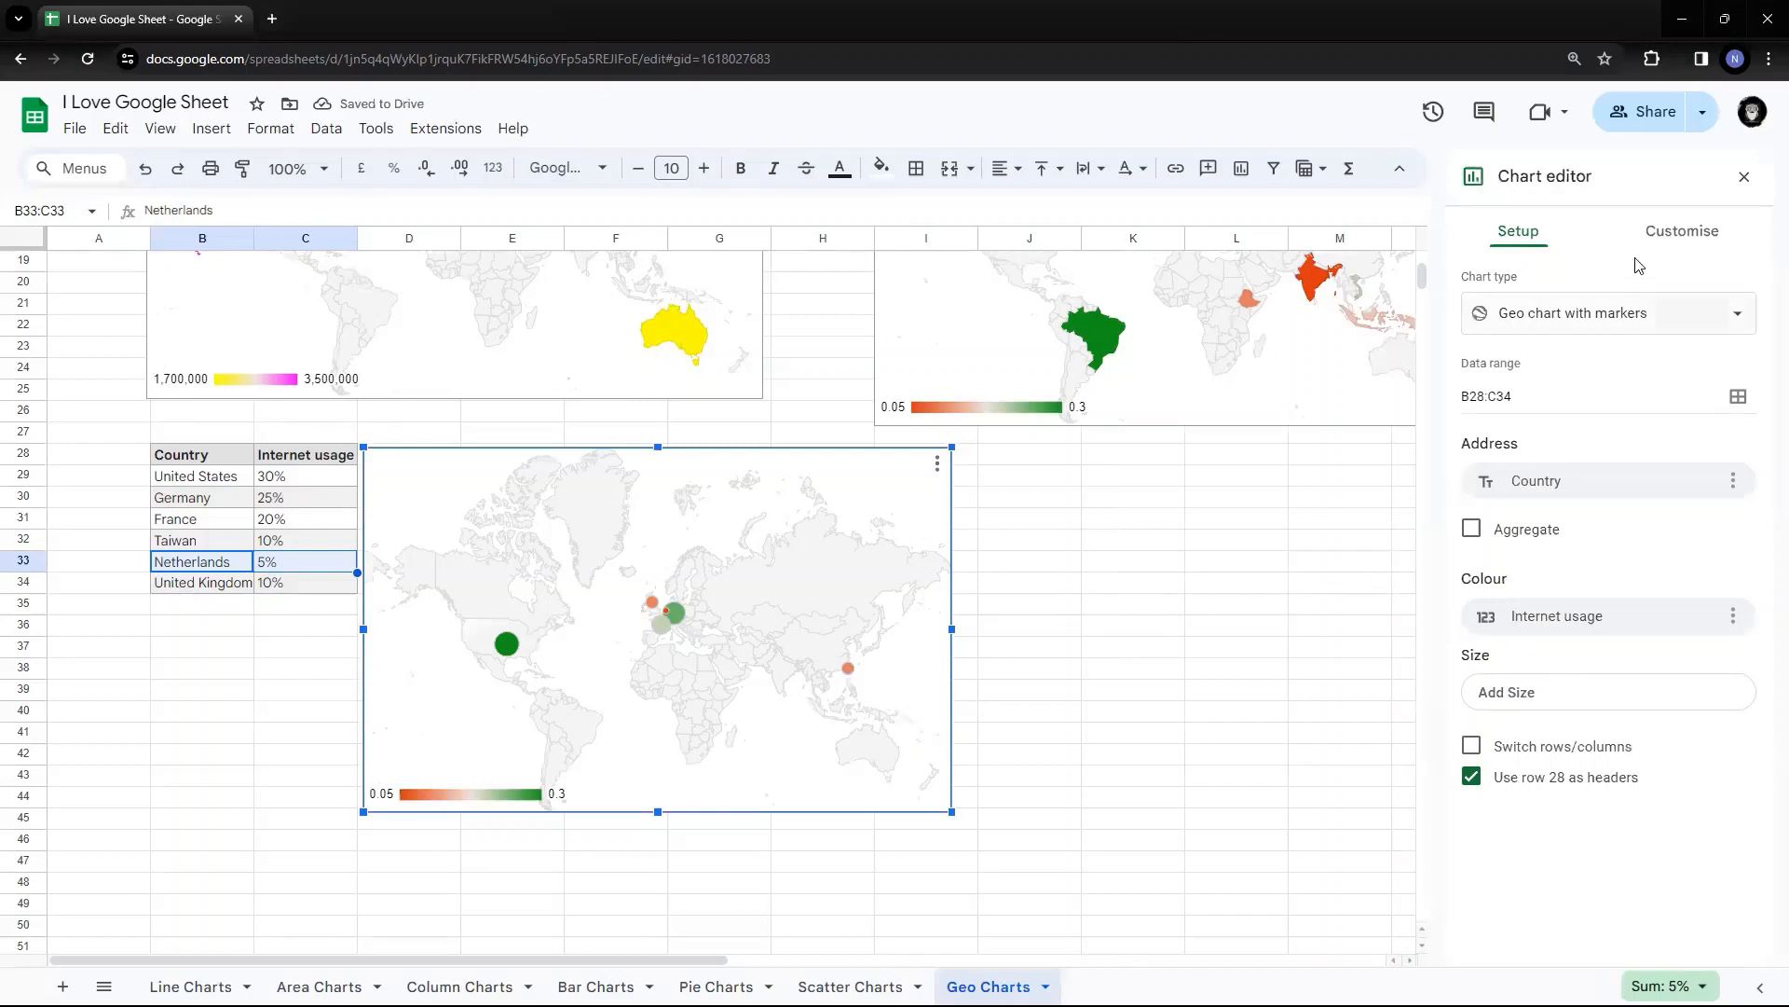
pyautogui.click(1675, 250)
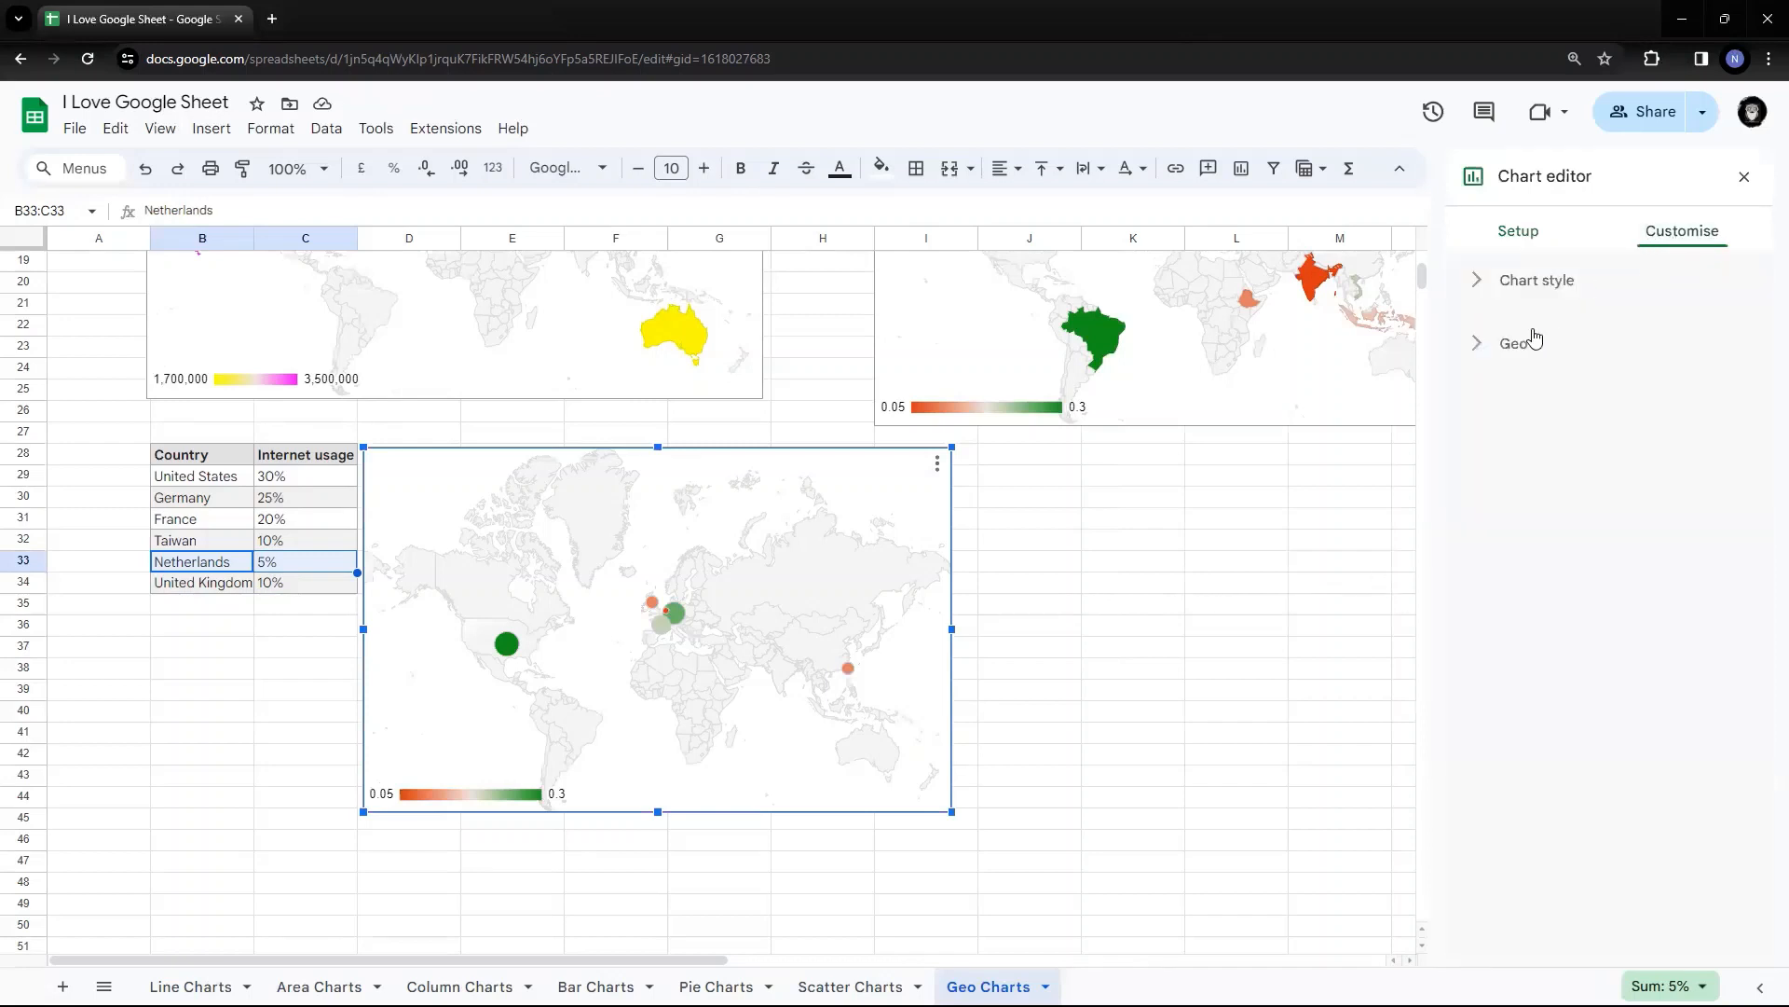
pyautogui.click(1531, 352)
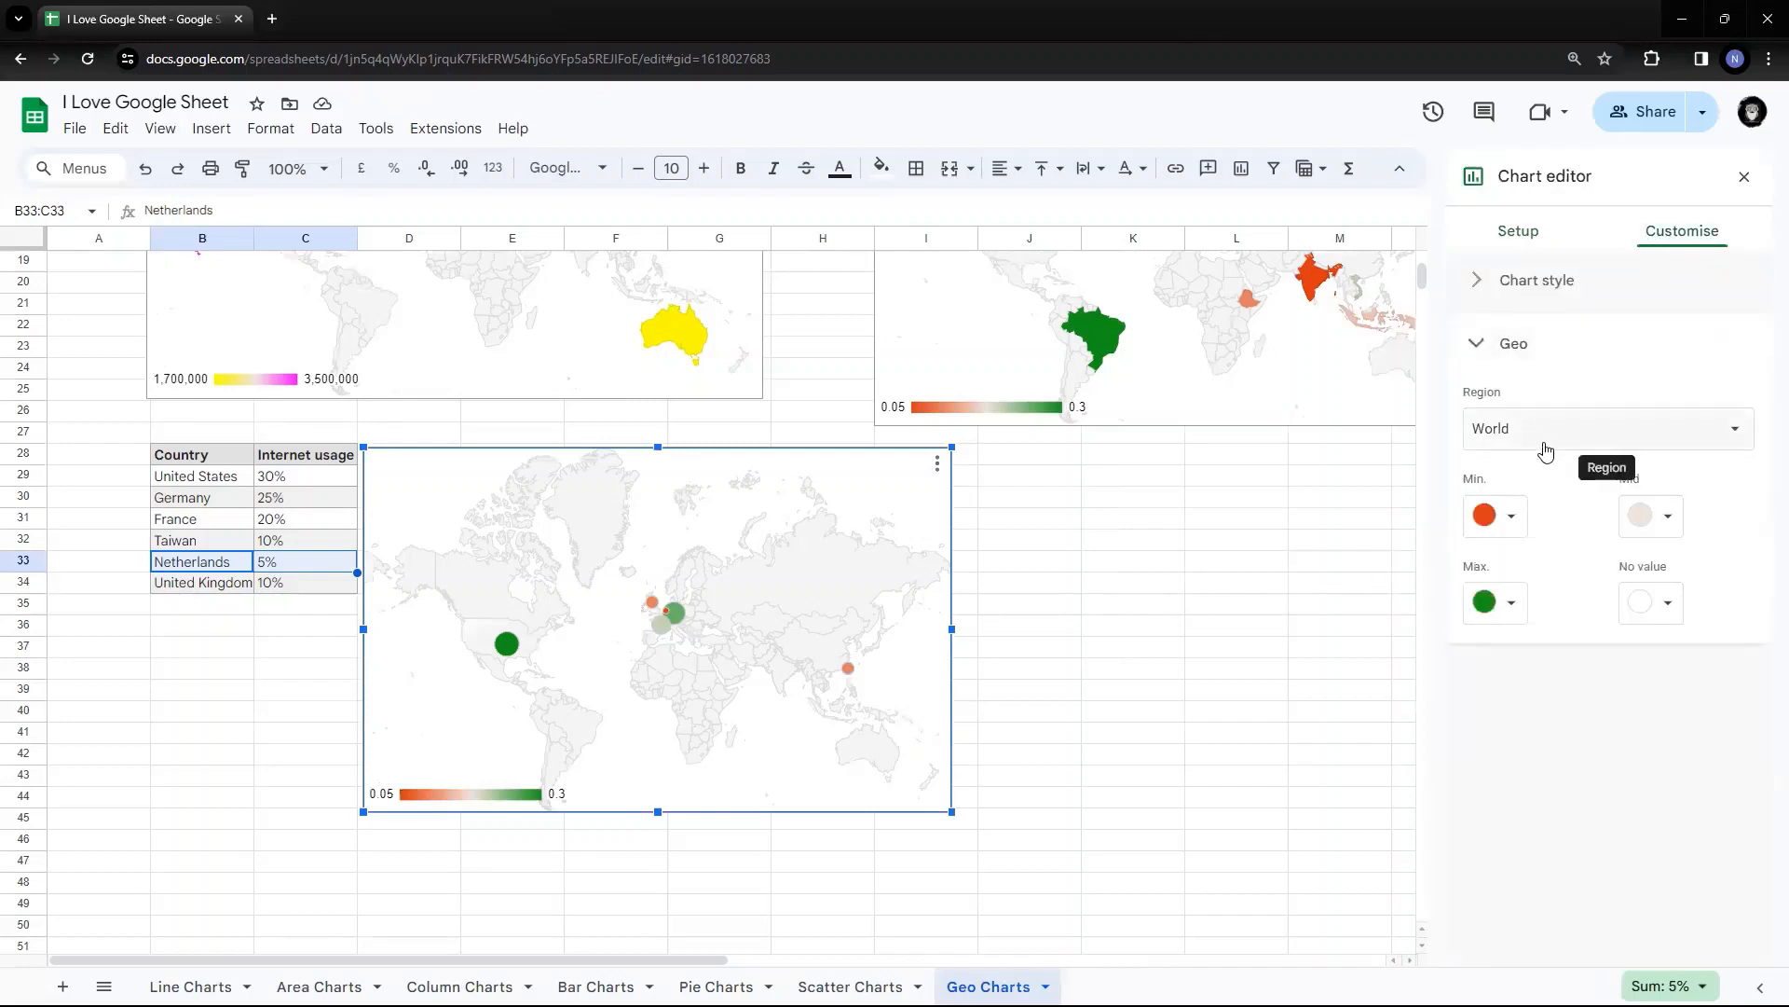
pyautogui.click(1525, 285)
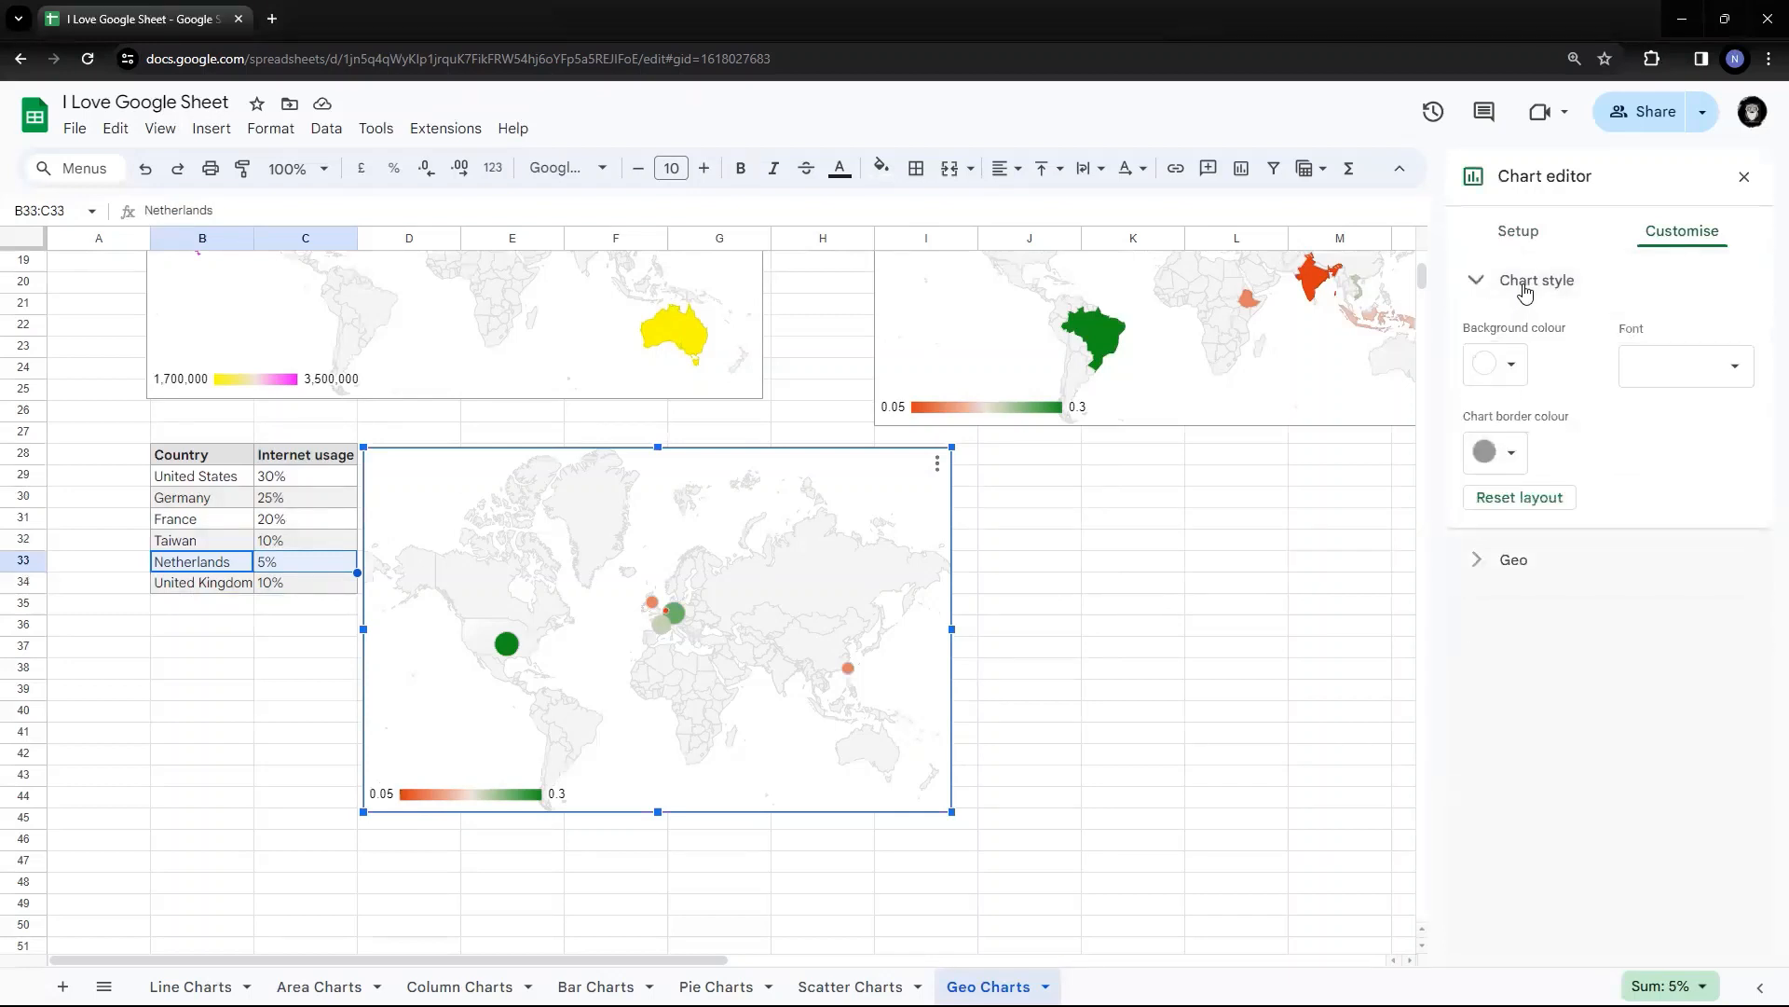
pyautogui.click(1527, 308)
pyautogui.click(1517, 347)
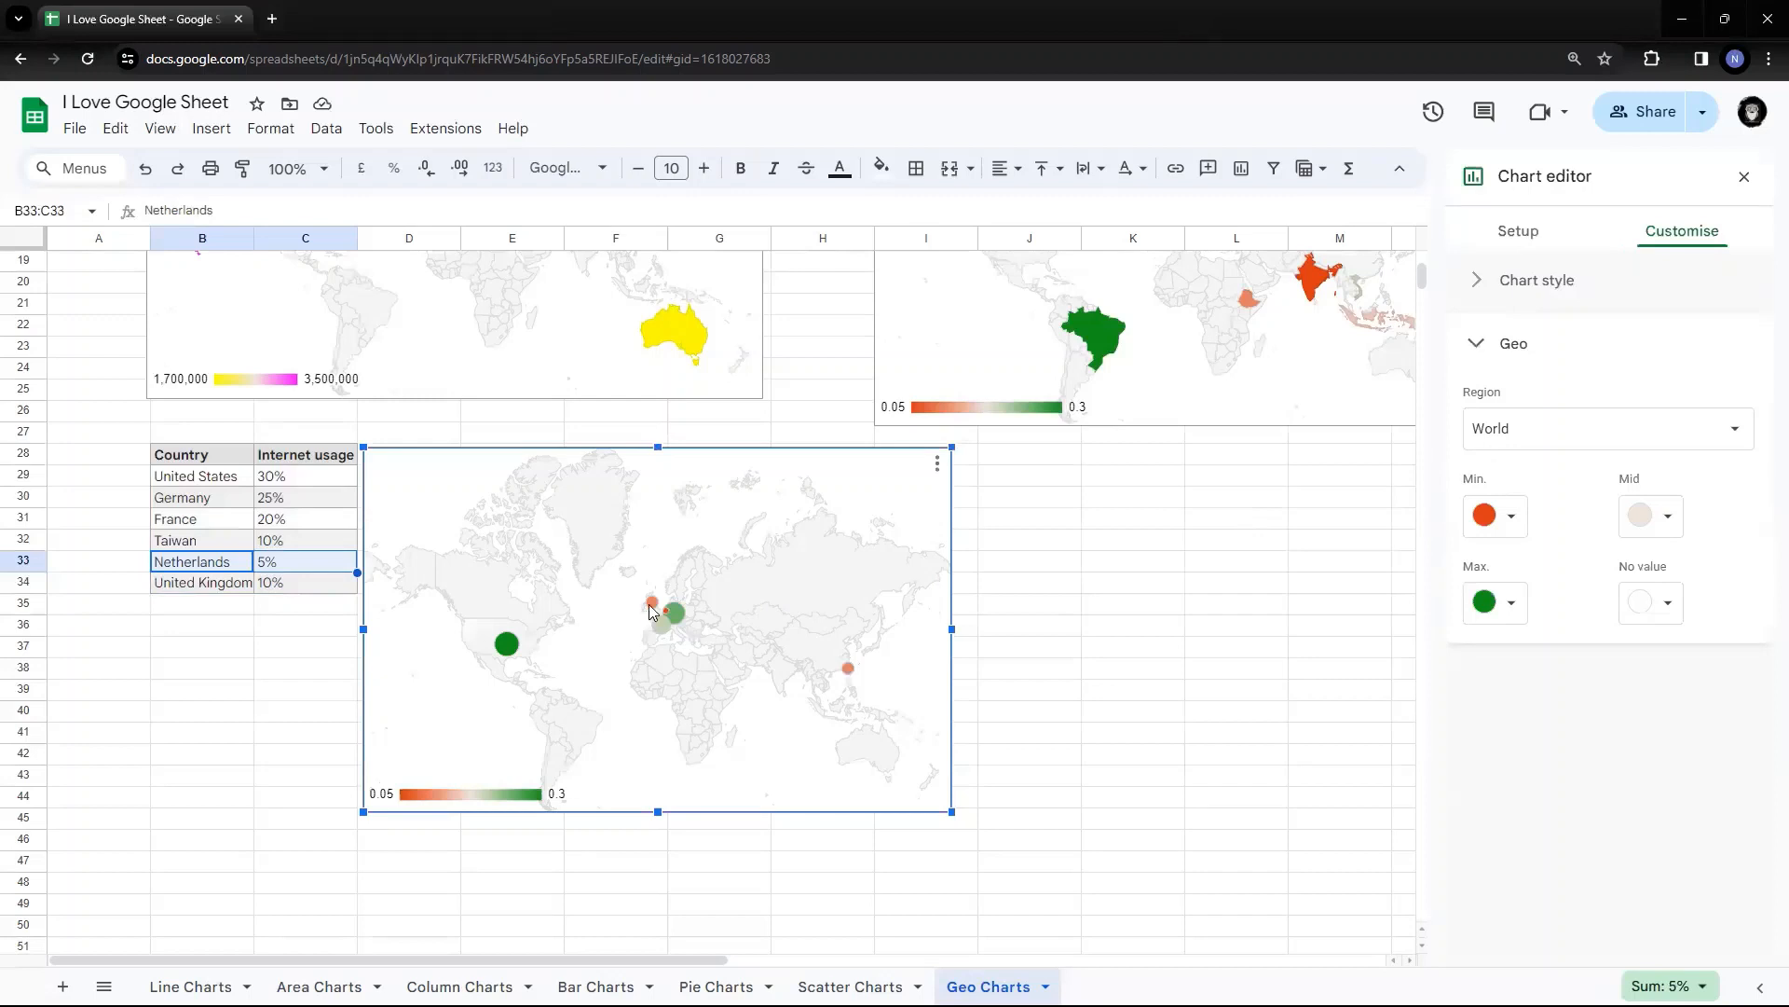
pyautogui.moveTo(662, 634)
pyautogui.click(1517, 235)
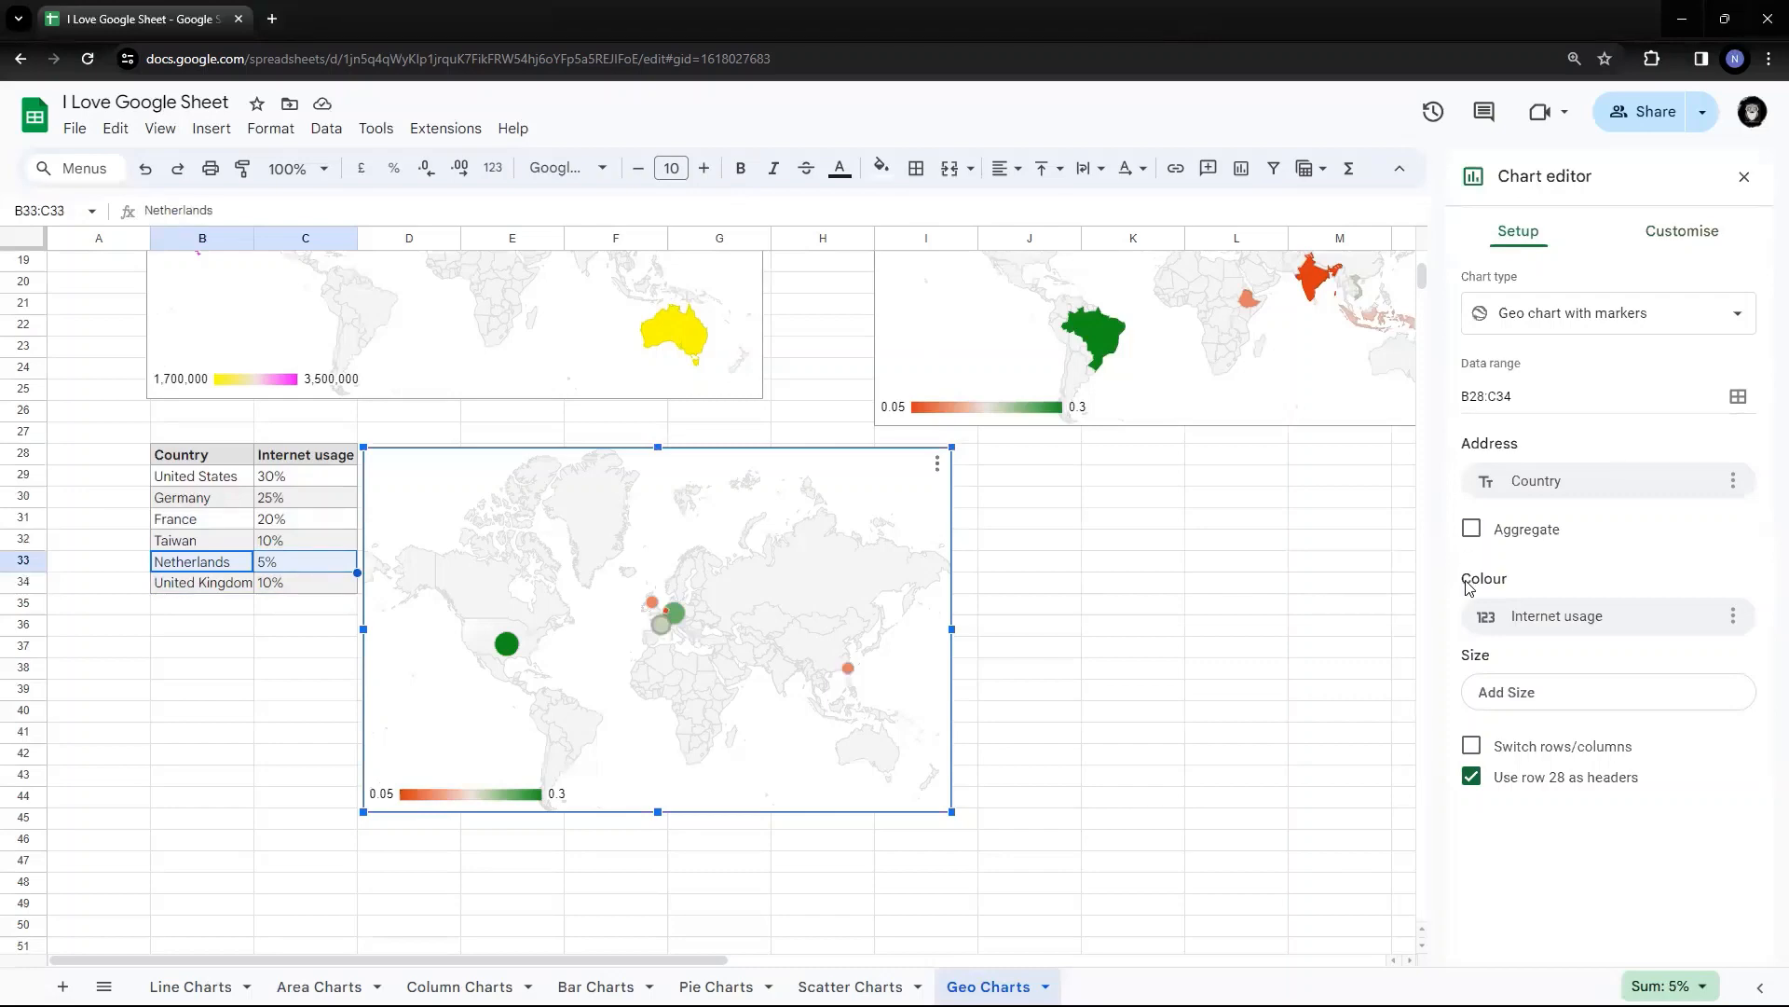
# Look over the three geo charts and the marker map's available chart actions, and close the chart editor.
pyautogui.scroll(2, 1342, 545)
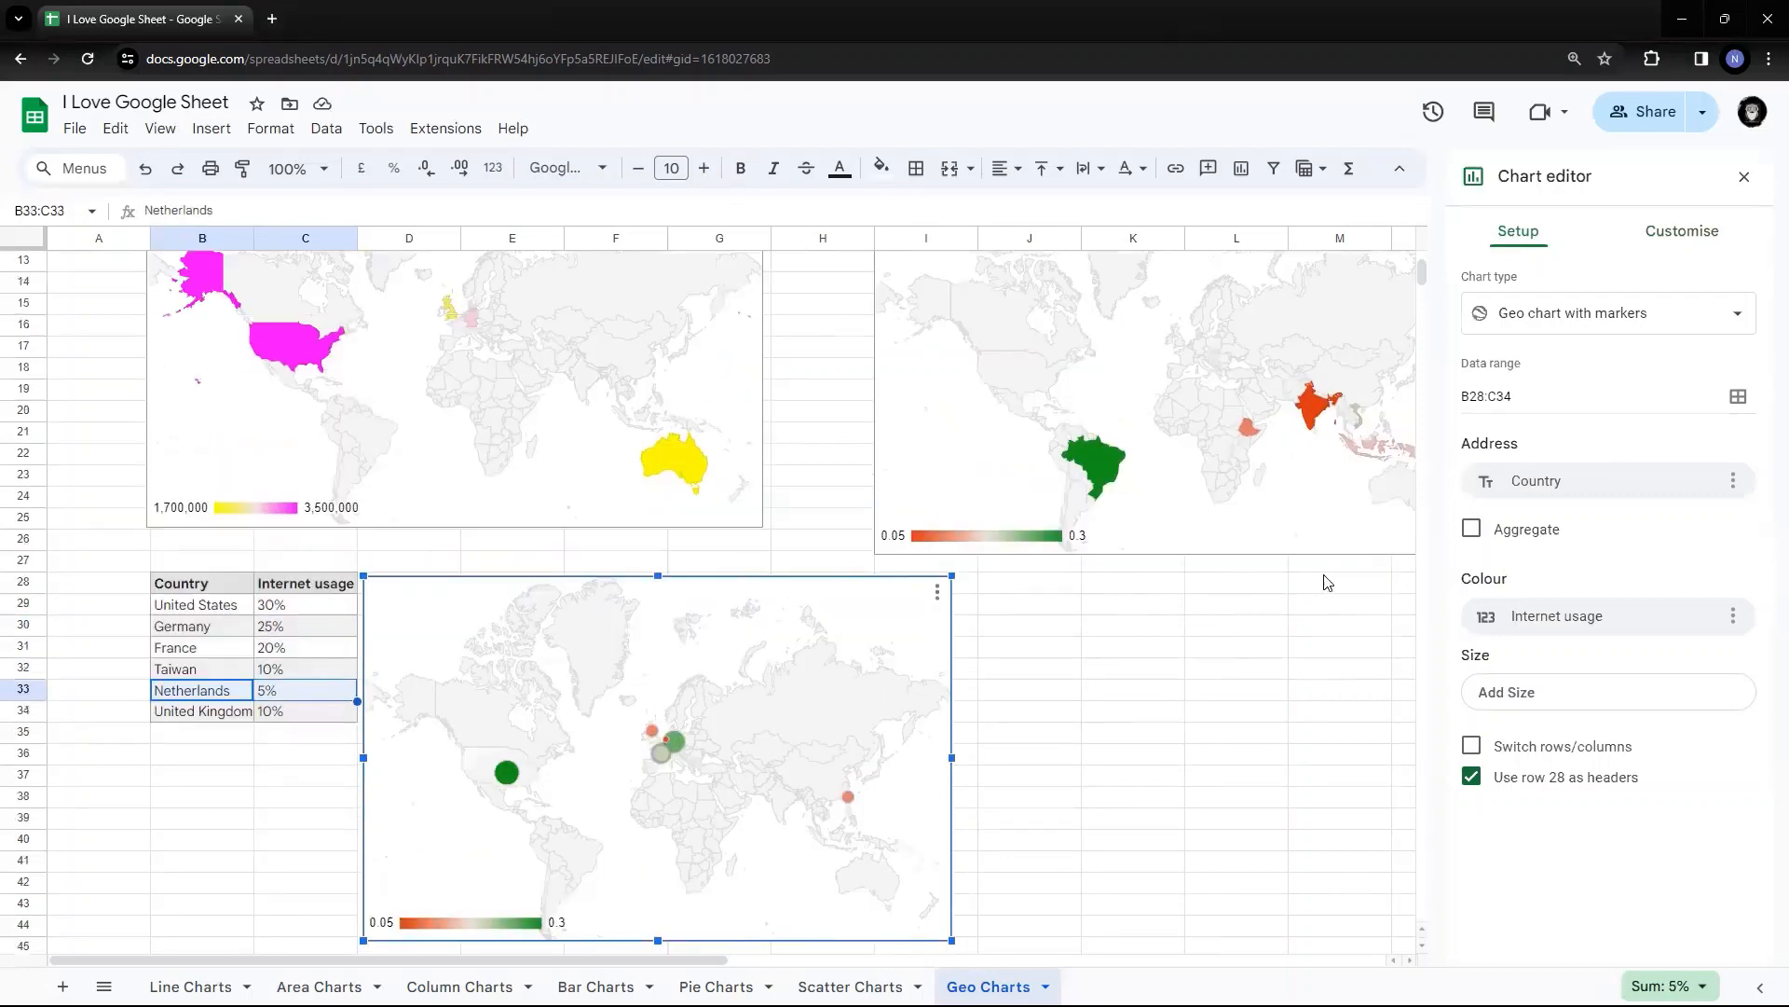
pyautogui.scroll(2, 1307, 563)
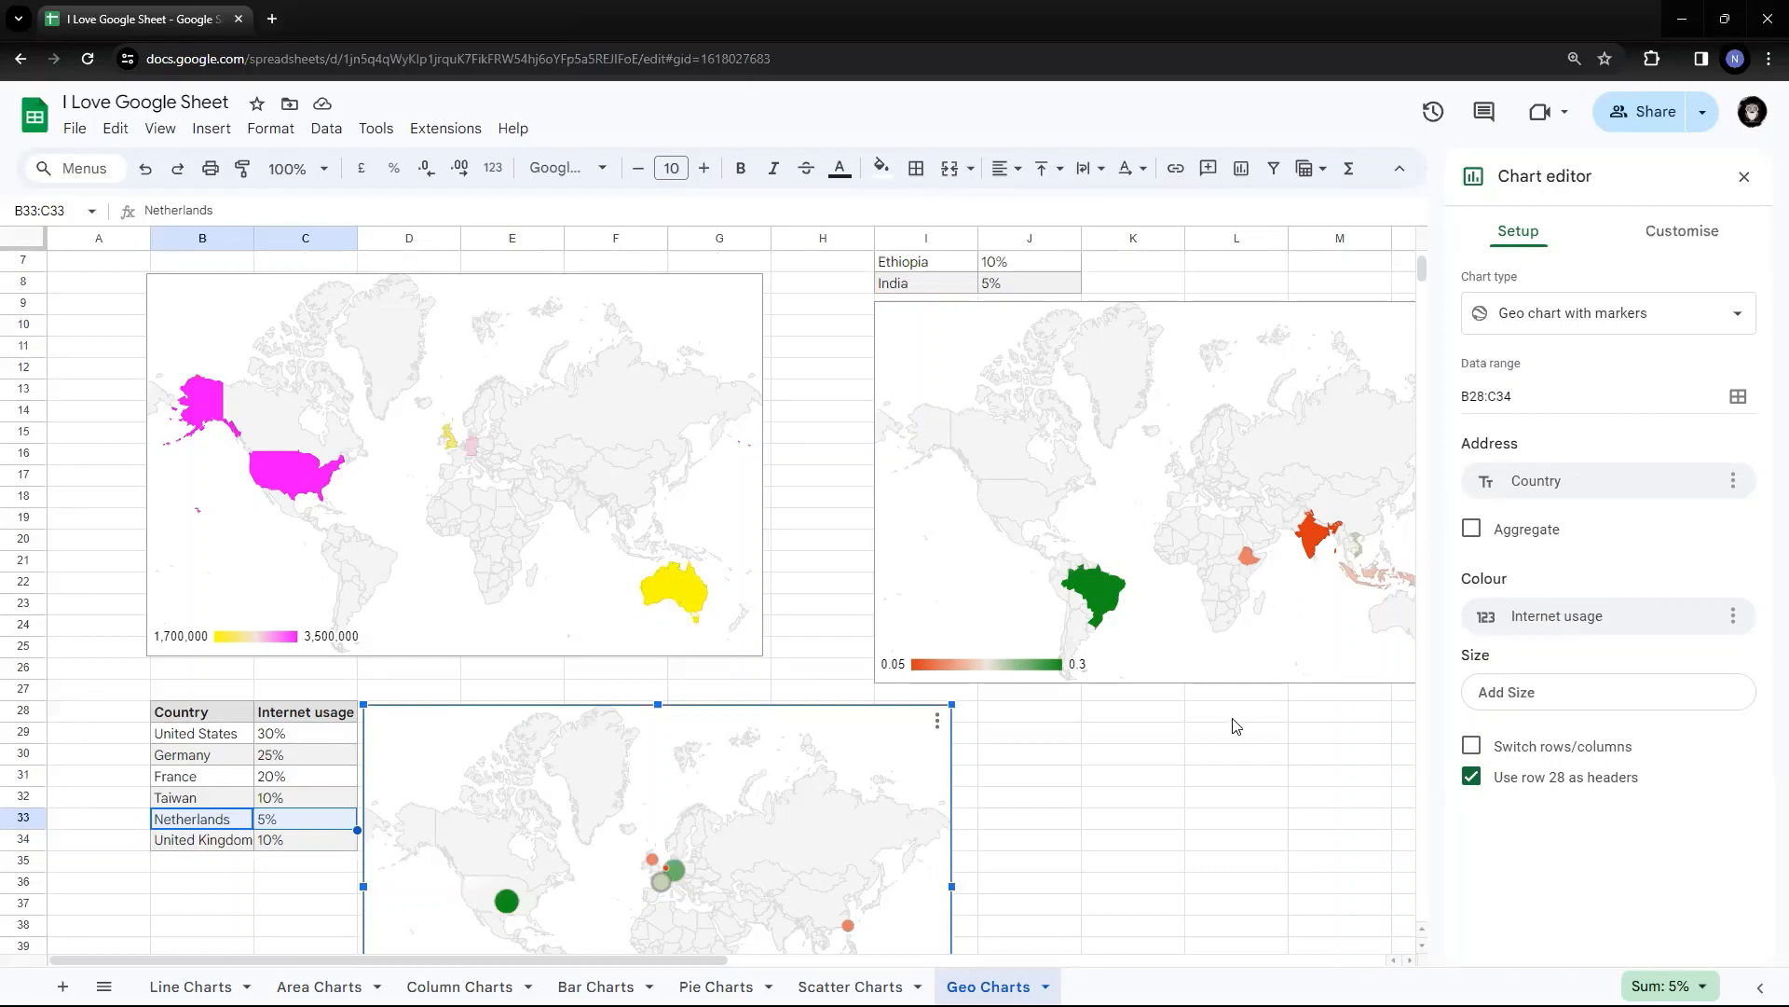
pyautogui.scroll(-2, 1211, 727)
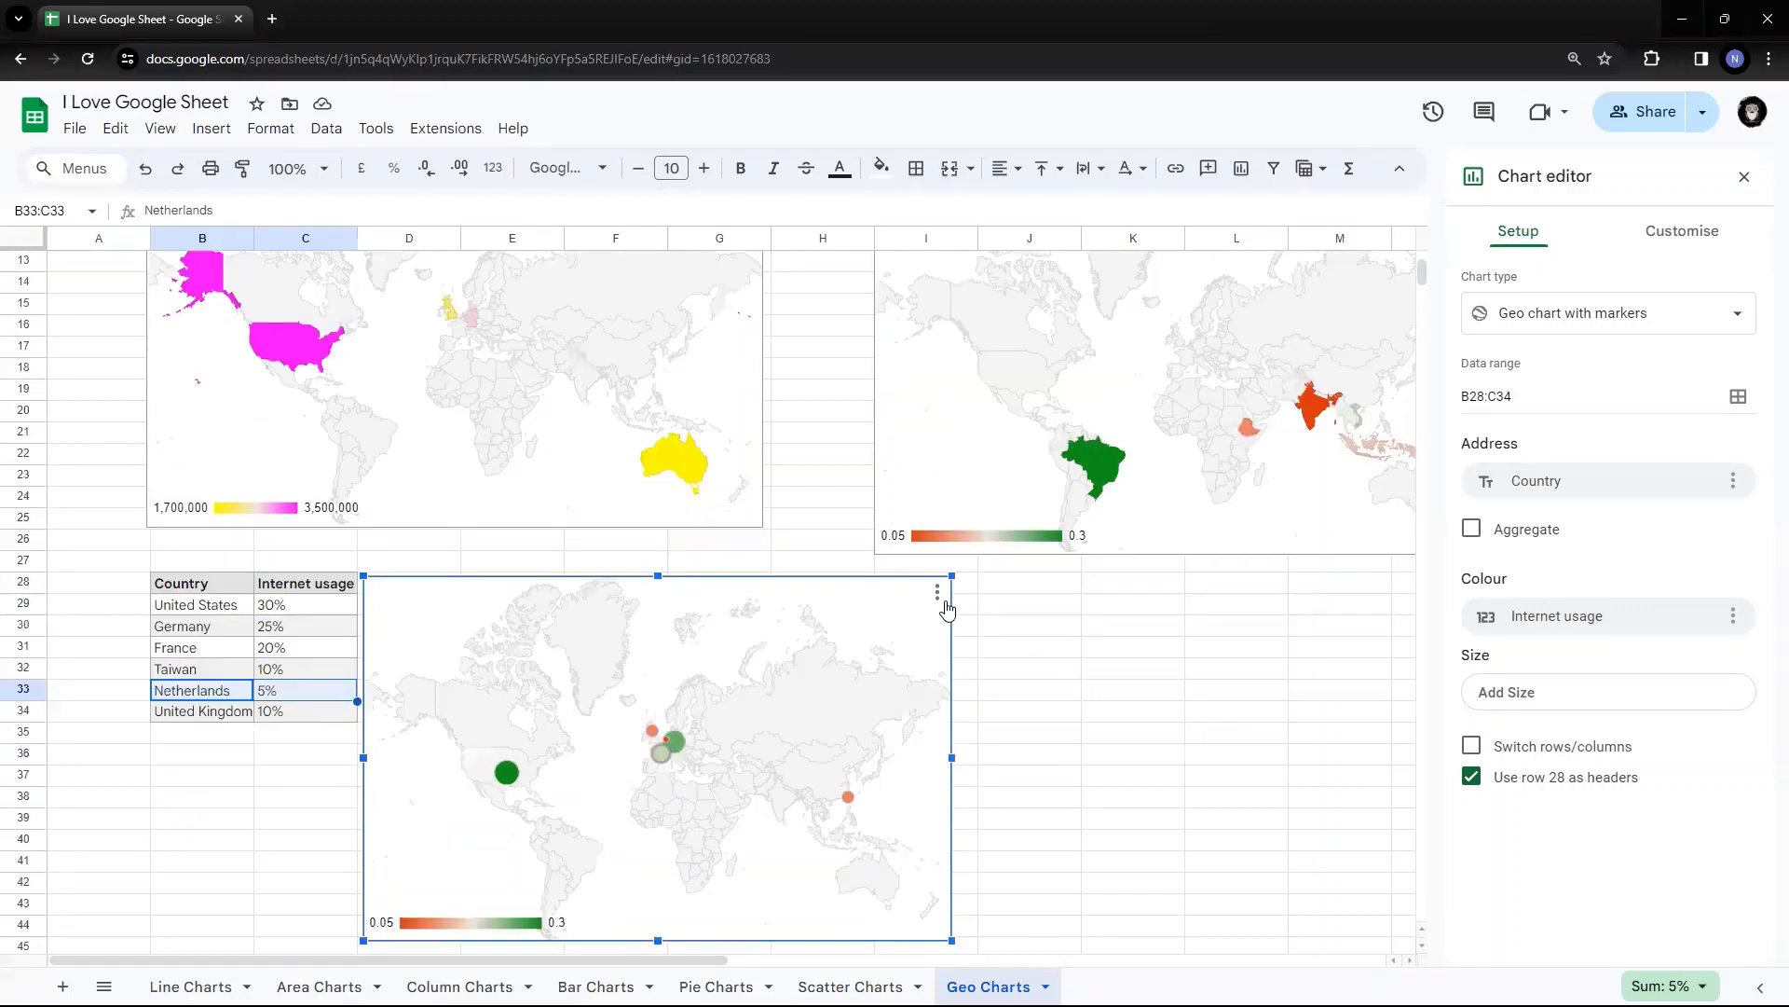
pyautogui.click(937, 597)
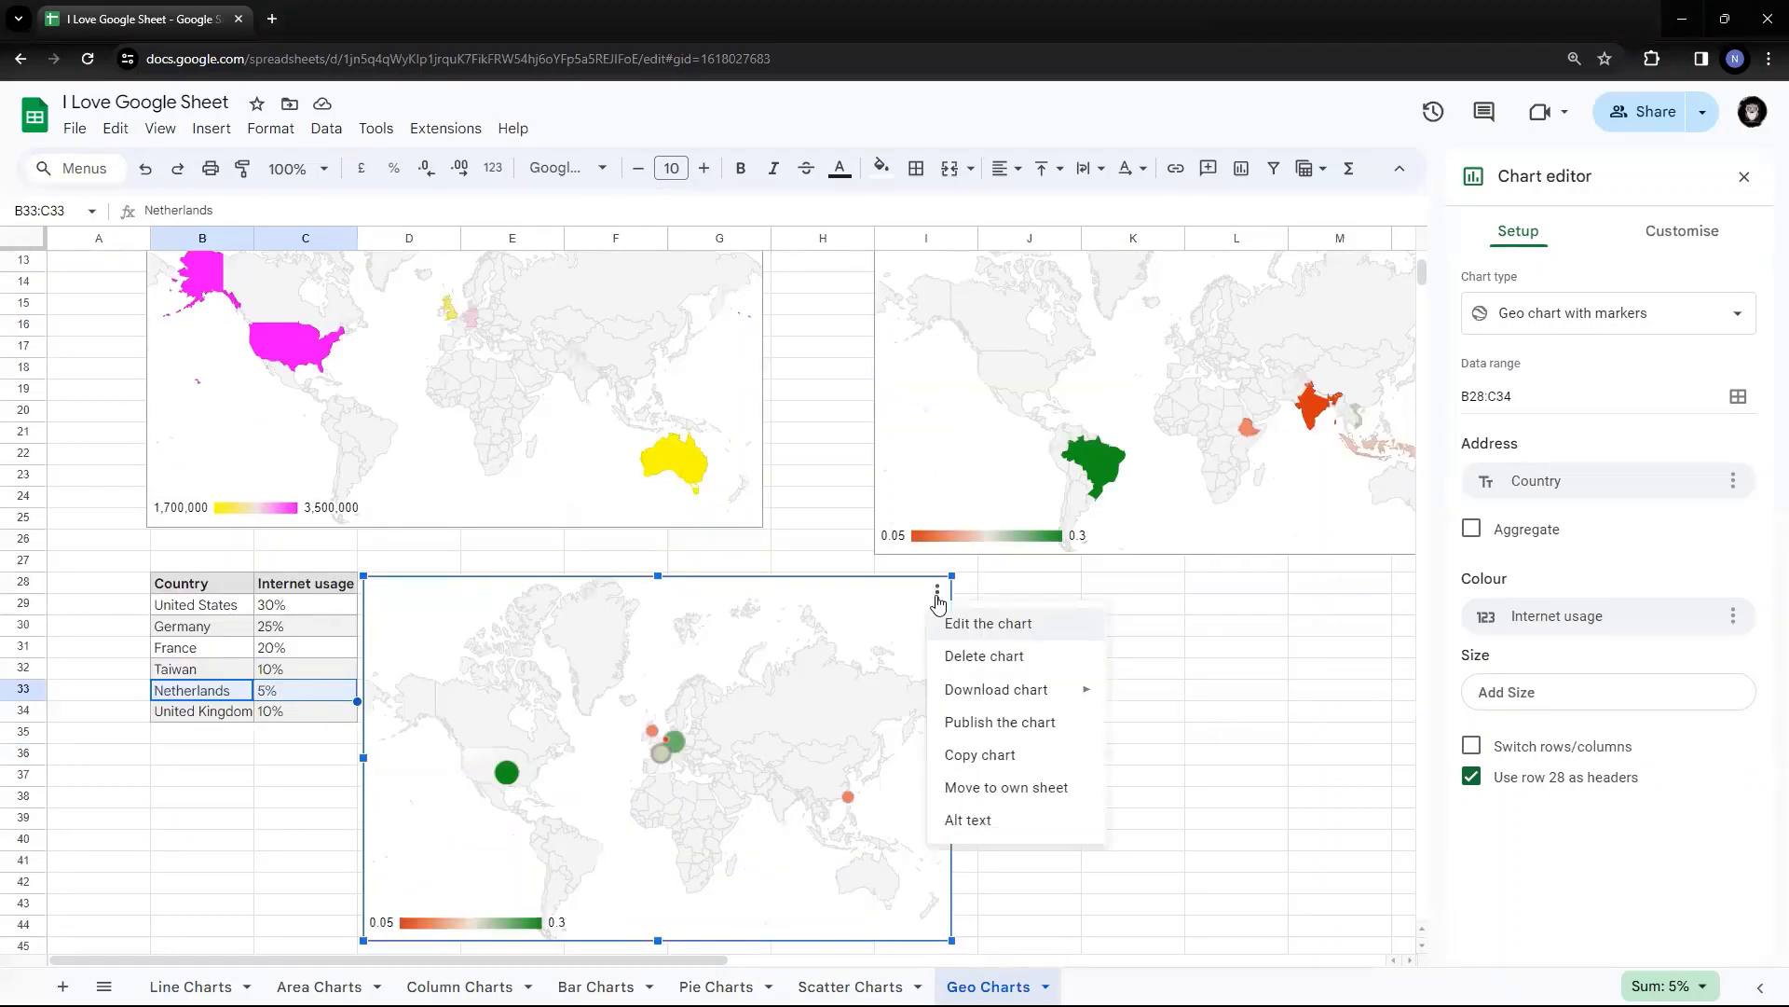
pyautogui.click(1249, 628)
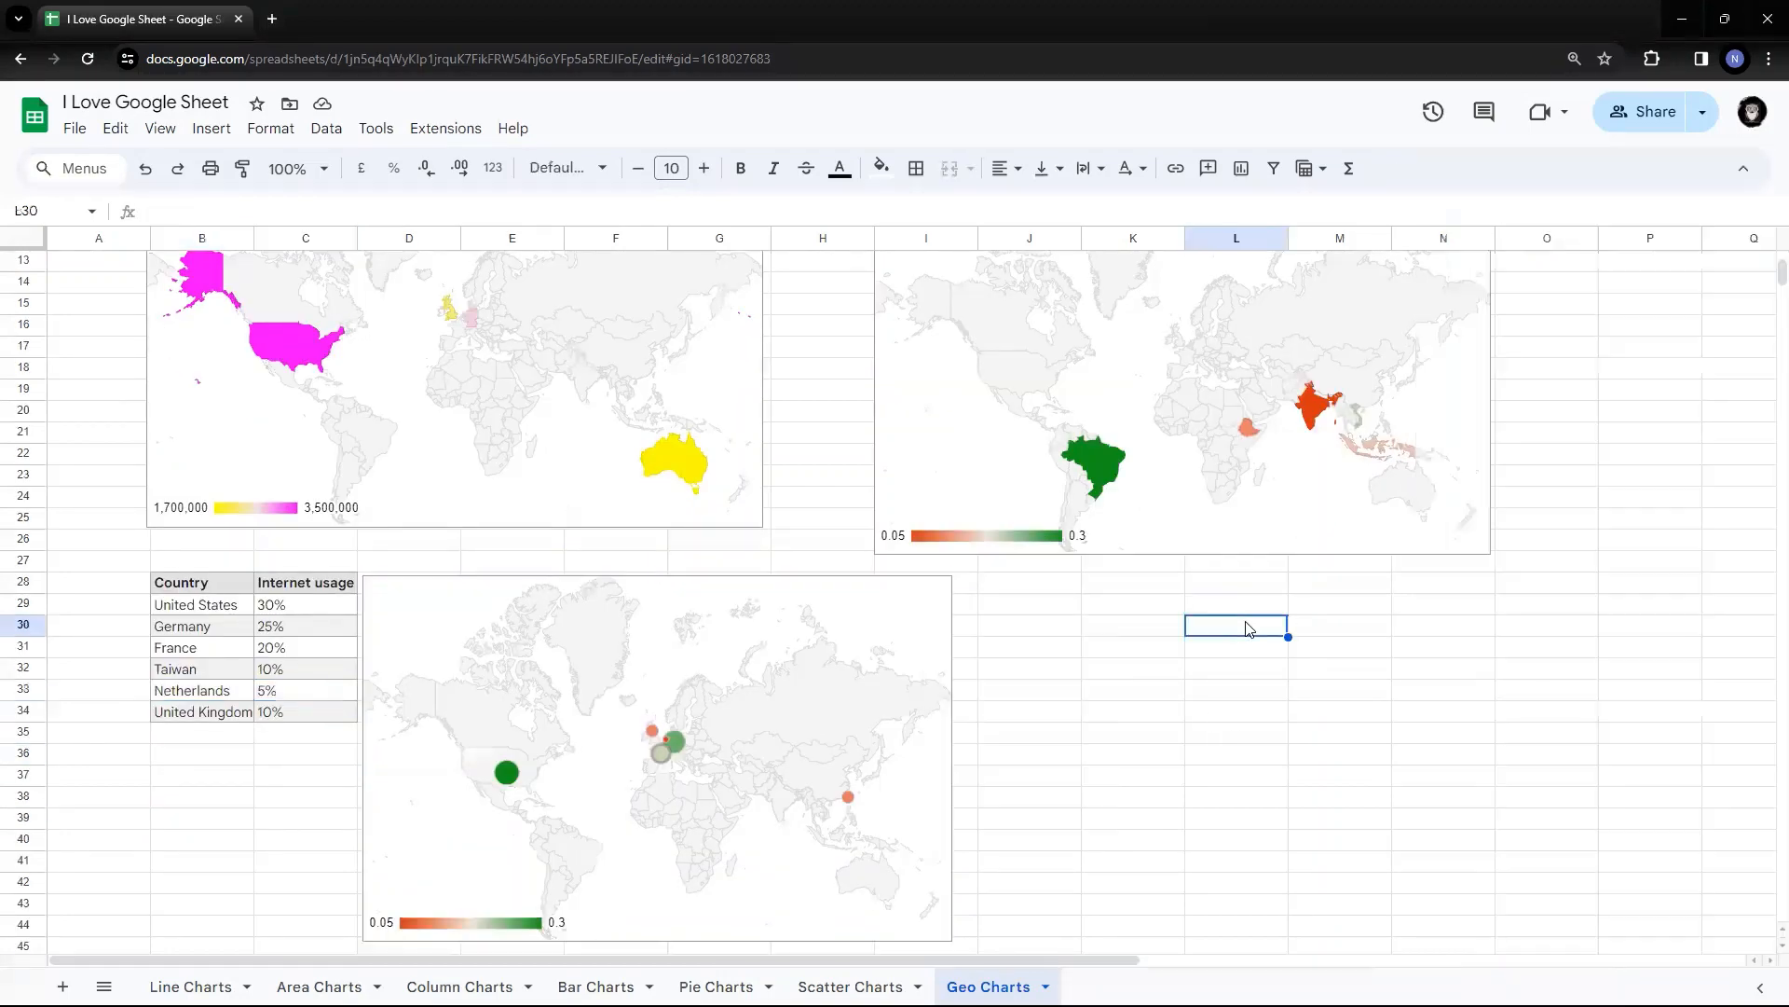
pyautogui.scroll(3, 1249, 627)
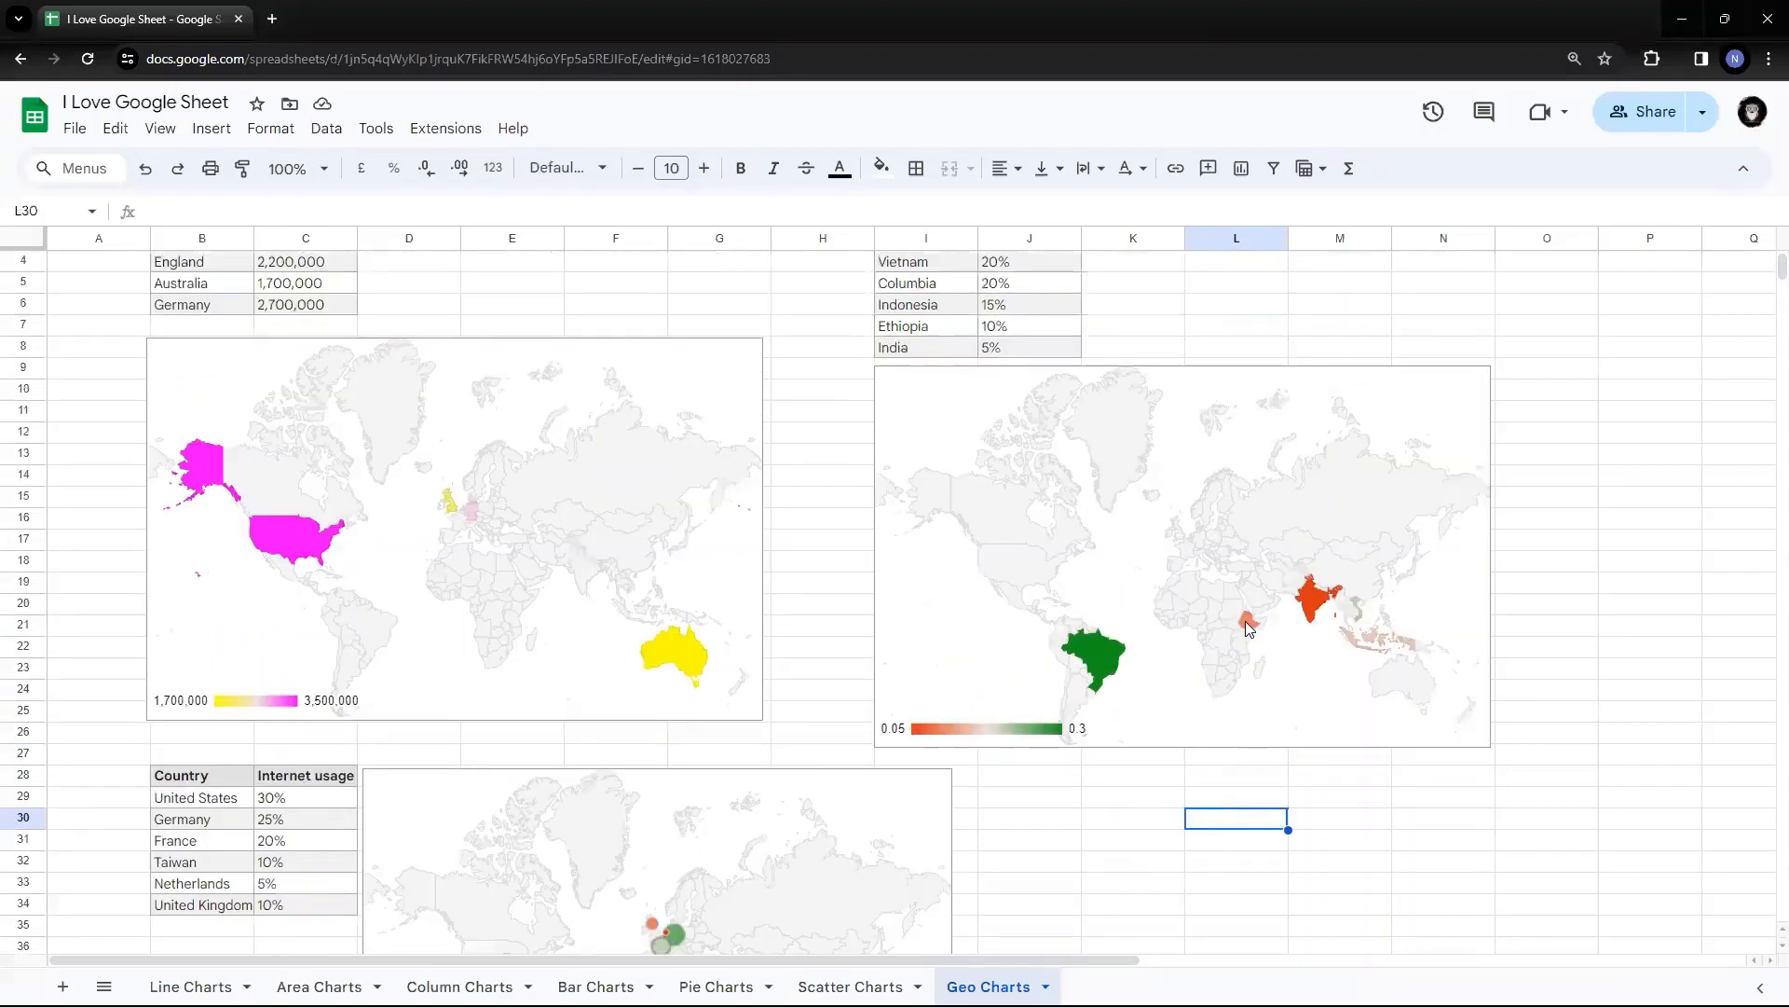